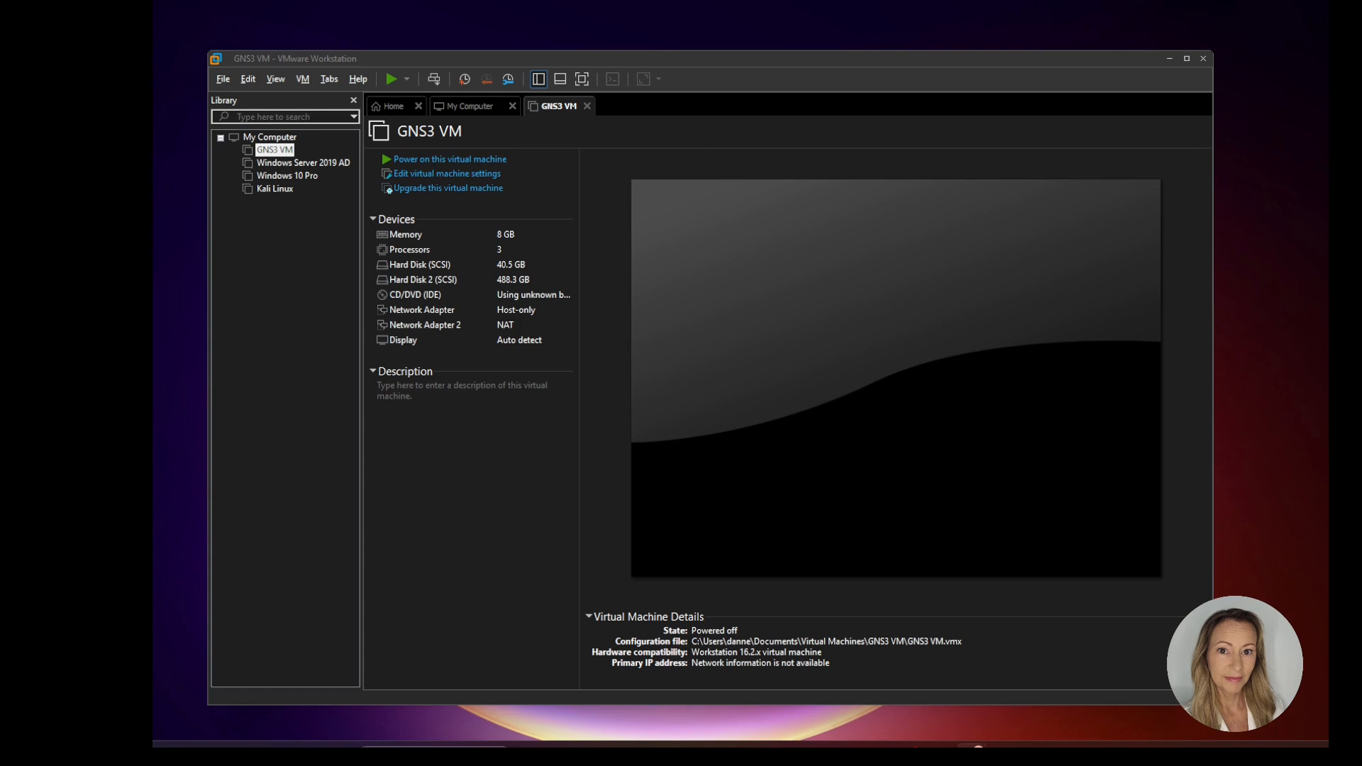
Step: Review the setup error screenshots in the PenTest document and the Windows 10 Enterprise page of the Microsoft Evaluation Center
{"action": "key", "text": "alt+Tab"}
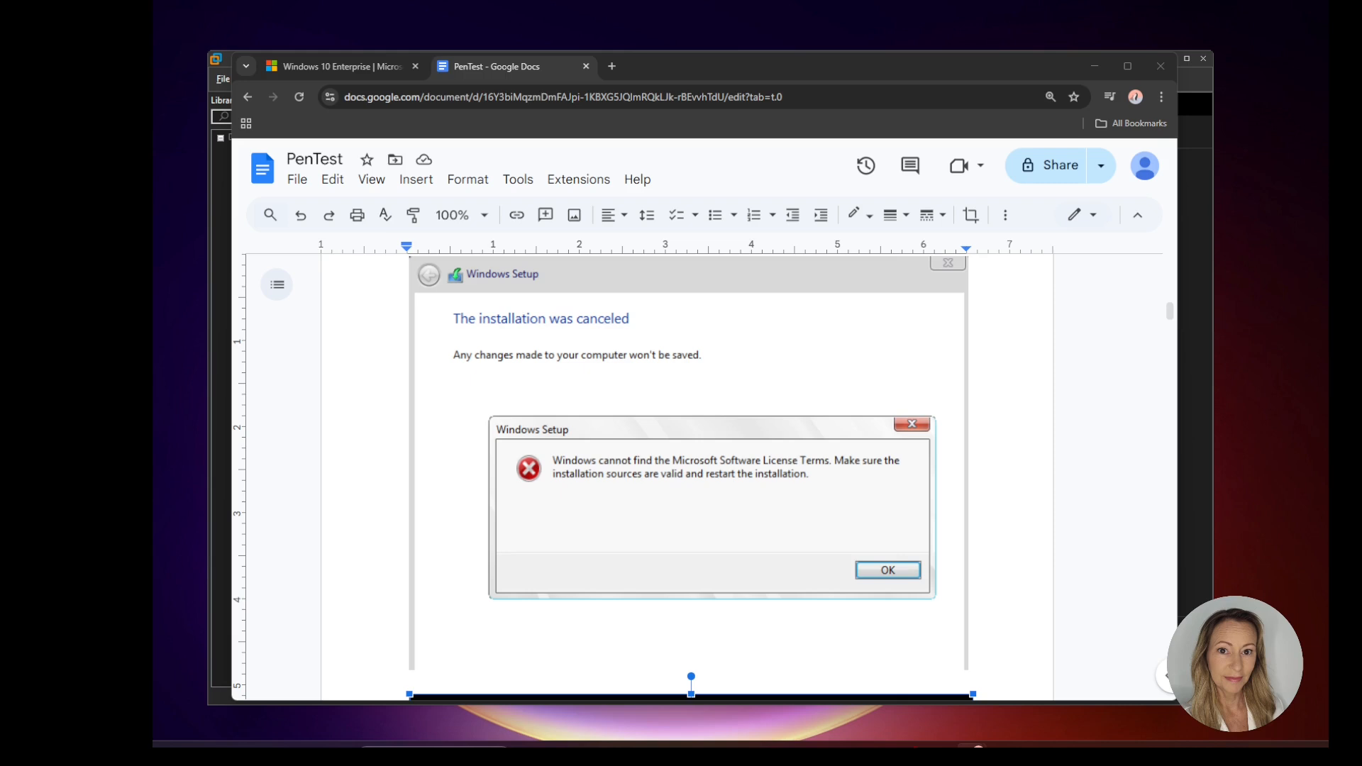
{"action": "scroll", "coordinate": [773, 491], "scroll_direction": "down", "scroll_amount": 5}
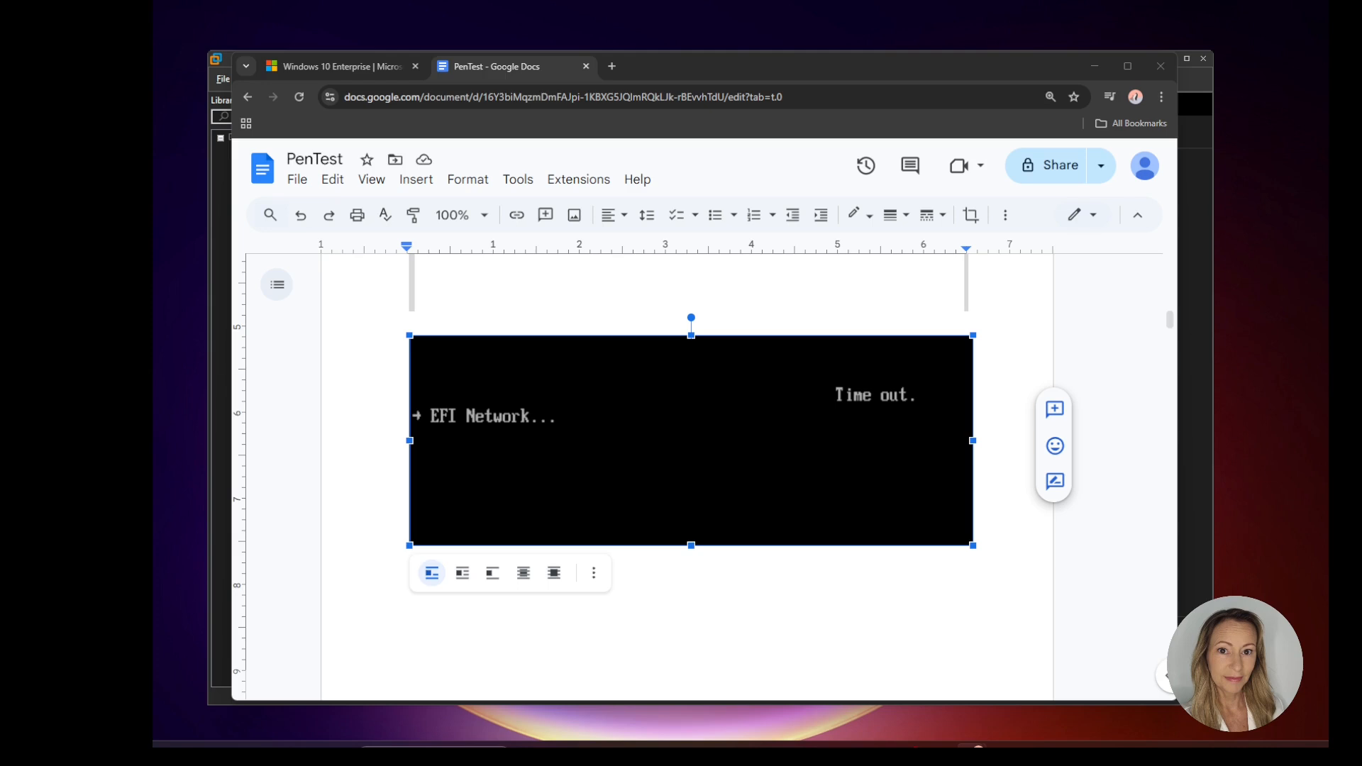
{"action": "left_click", "coordinate": [317, 68]}
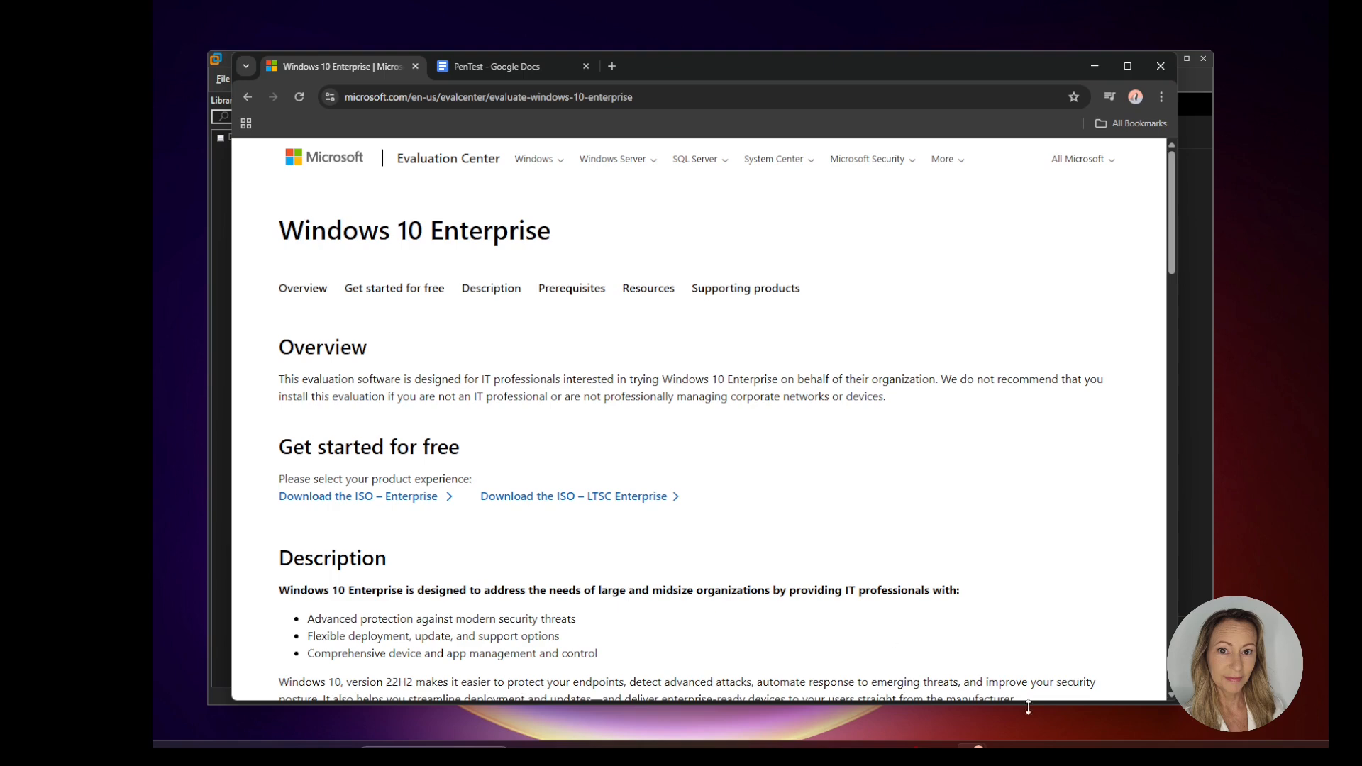
Step: Switch to VMware Workstation and start a new virtual machine with Custom (advanced) configuration and Workstation 17.5 or later hardware compatibility
{"action": "left_click", "coordinate": [845, 745]}
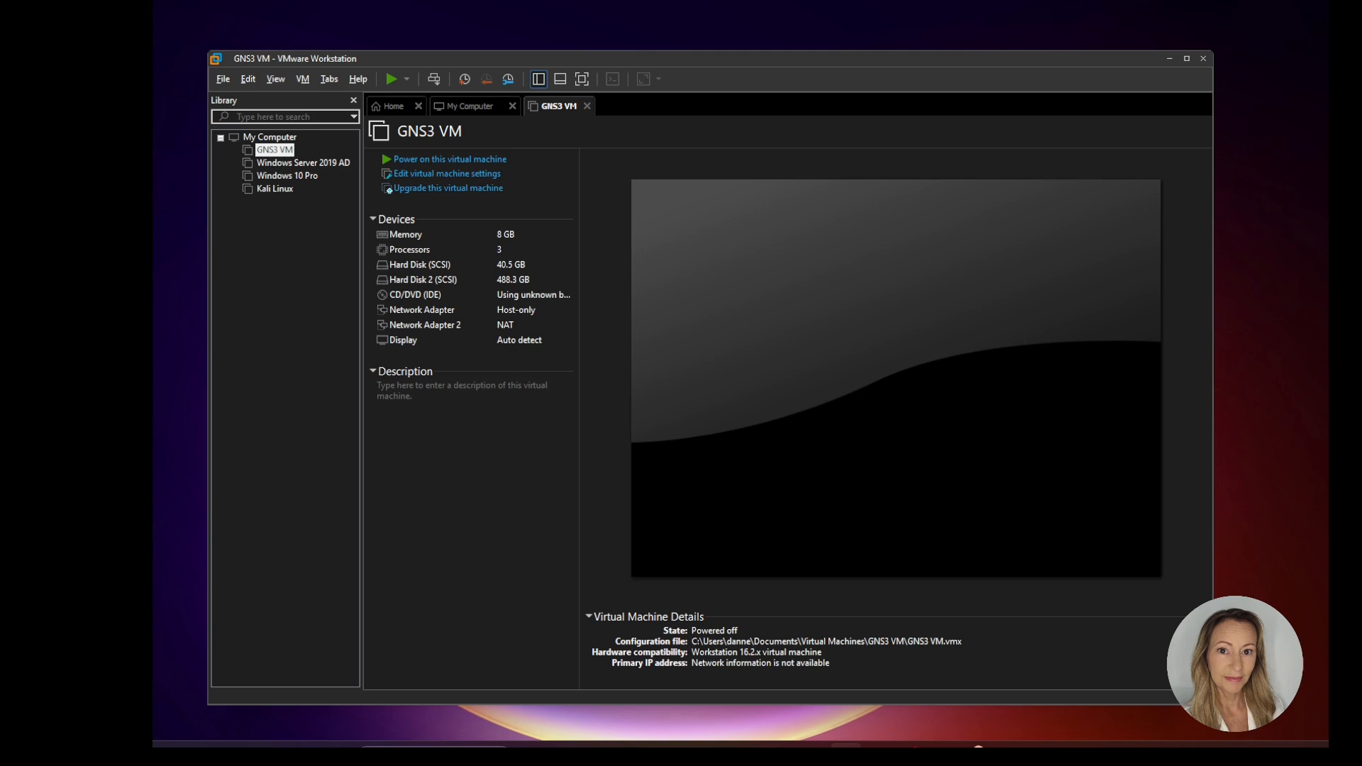
{"action": "left_click", "coordinate": [395, 106]}
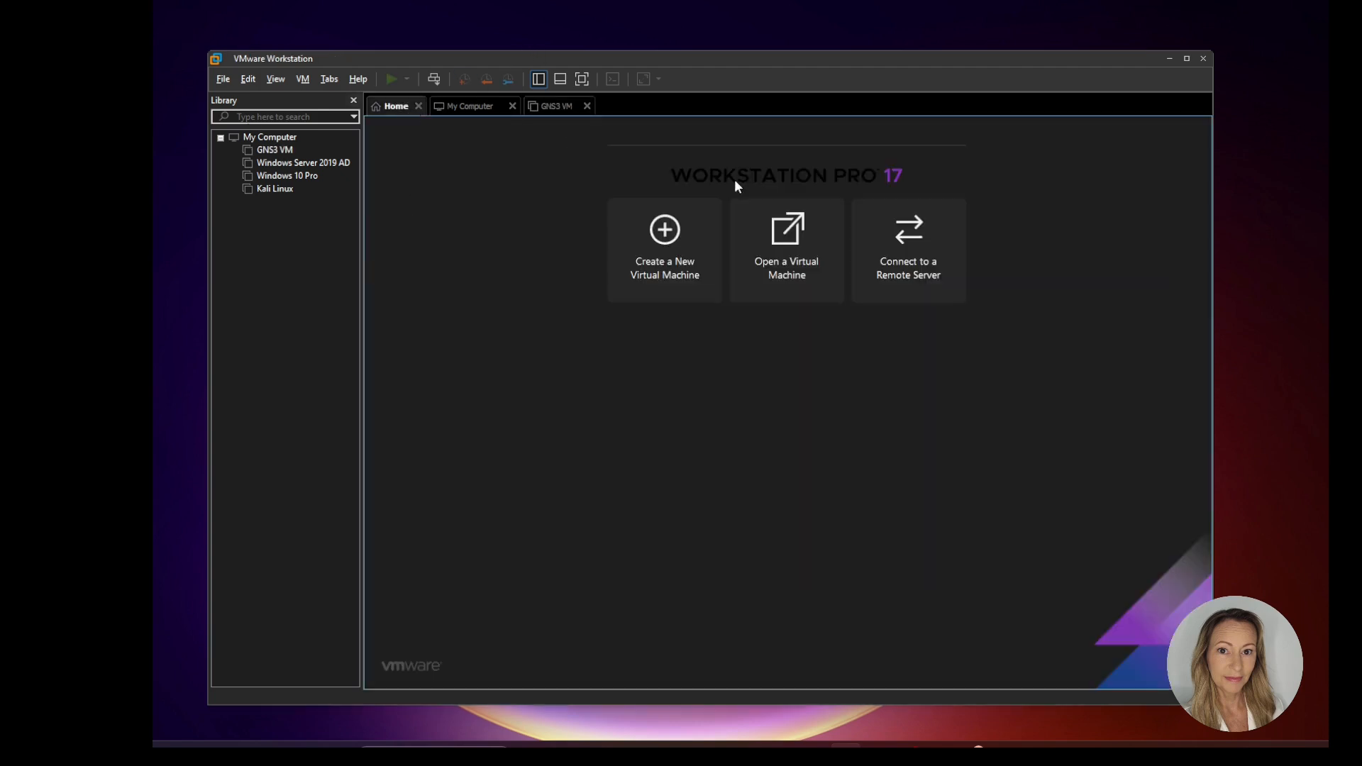
{"action": "left_click", "coordinate": [686, 268]}
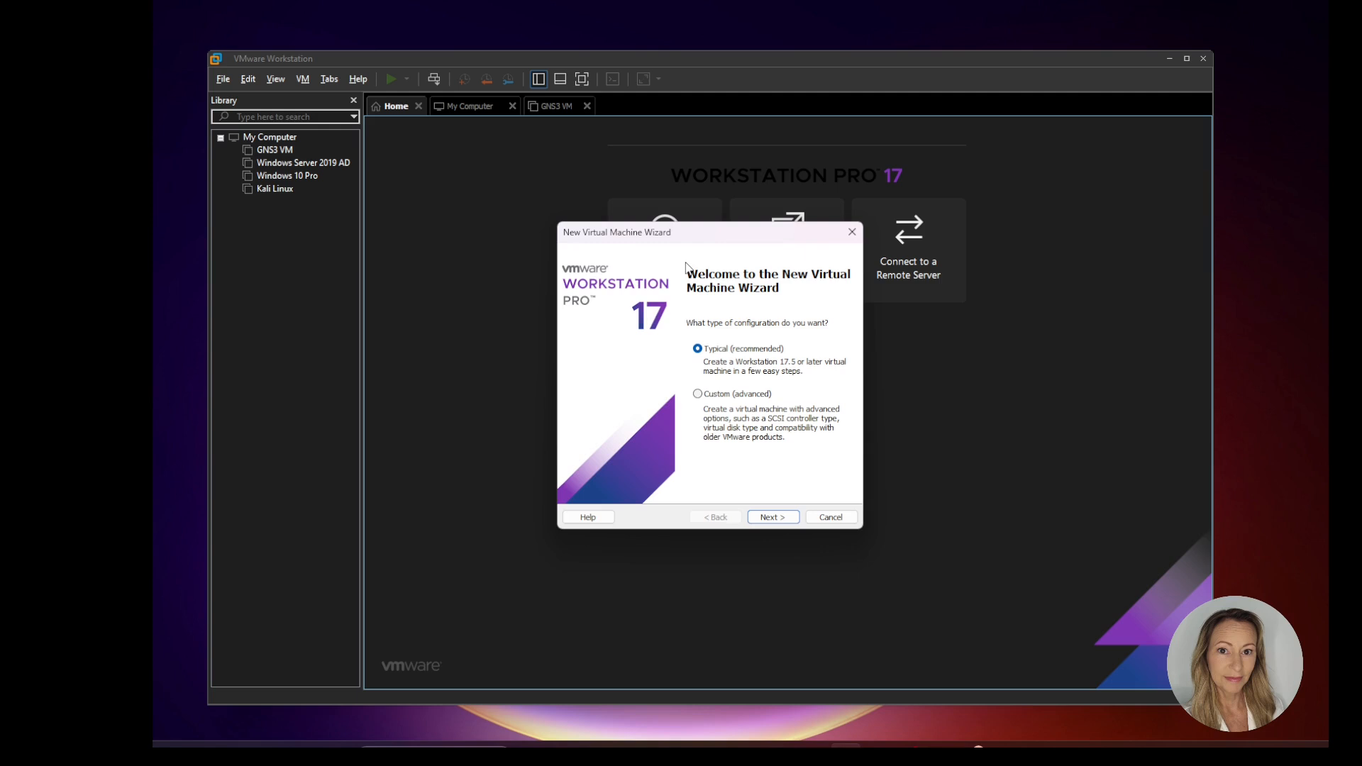
{"action": "left_click", "coordinate": [697, 394]}
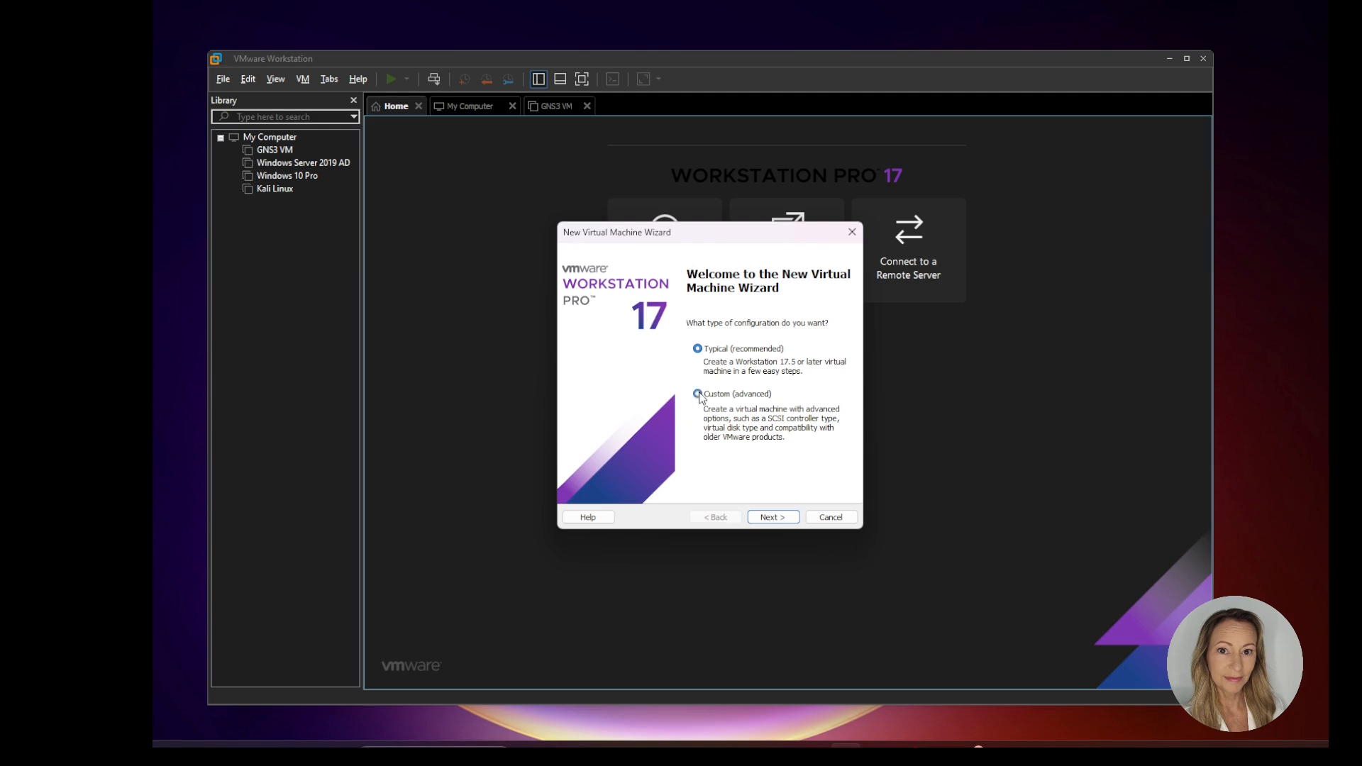
{"action": "left_click", "coordinate": [791, 522]}
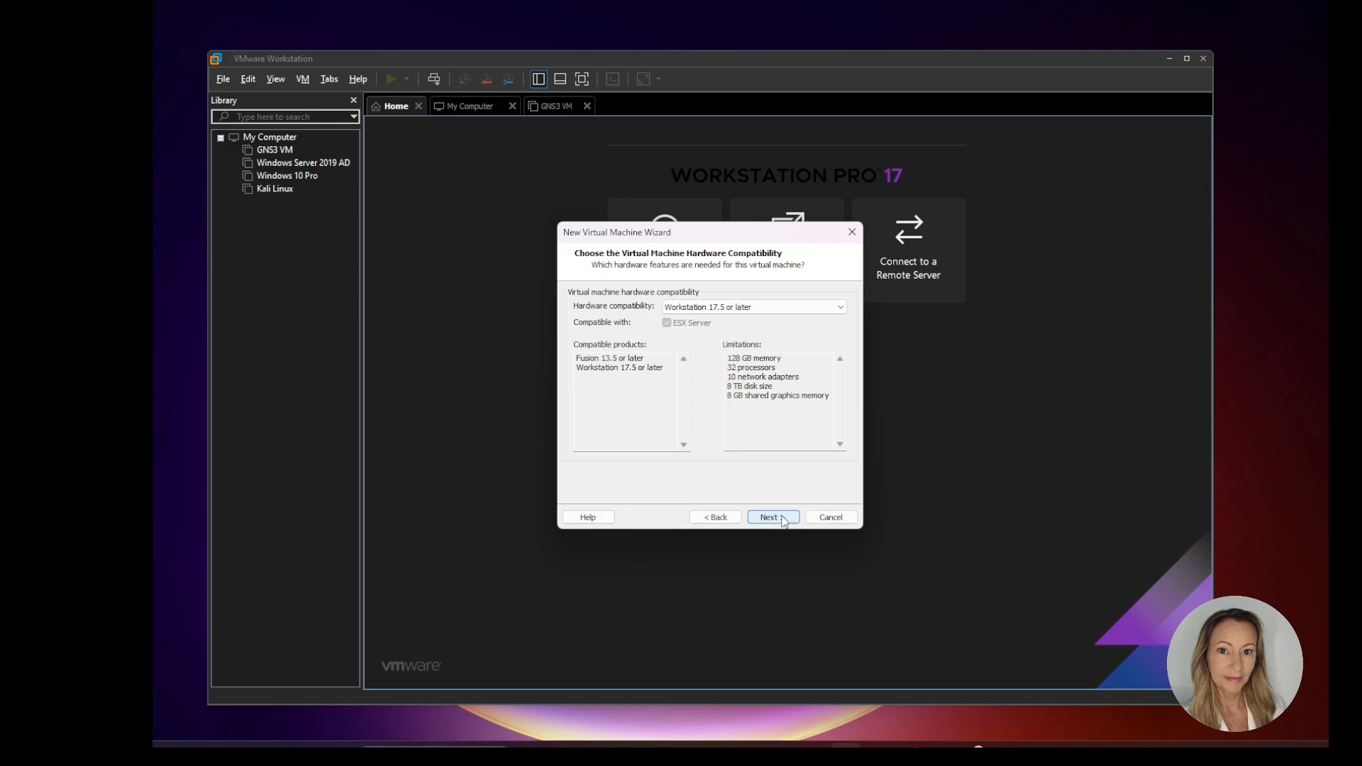
{"action": "left_click", "coordinate": [784, 521]}
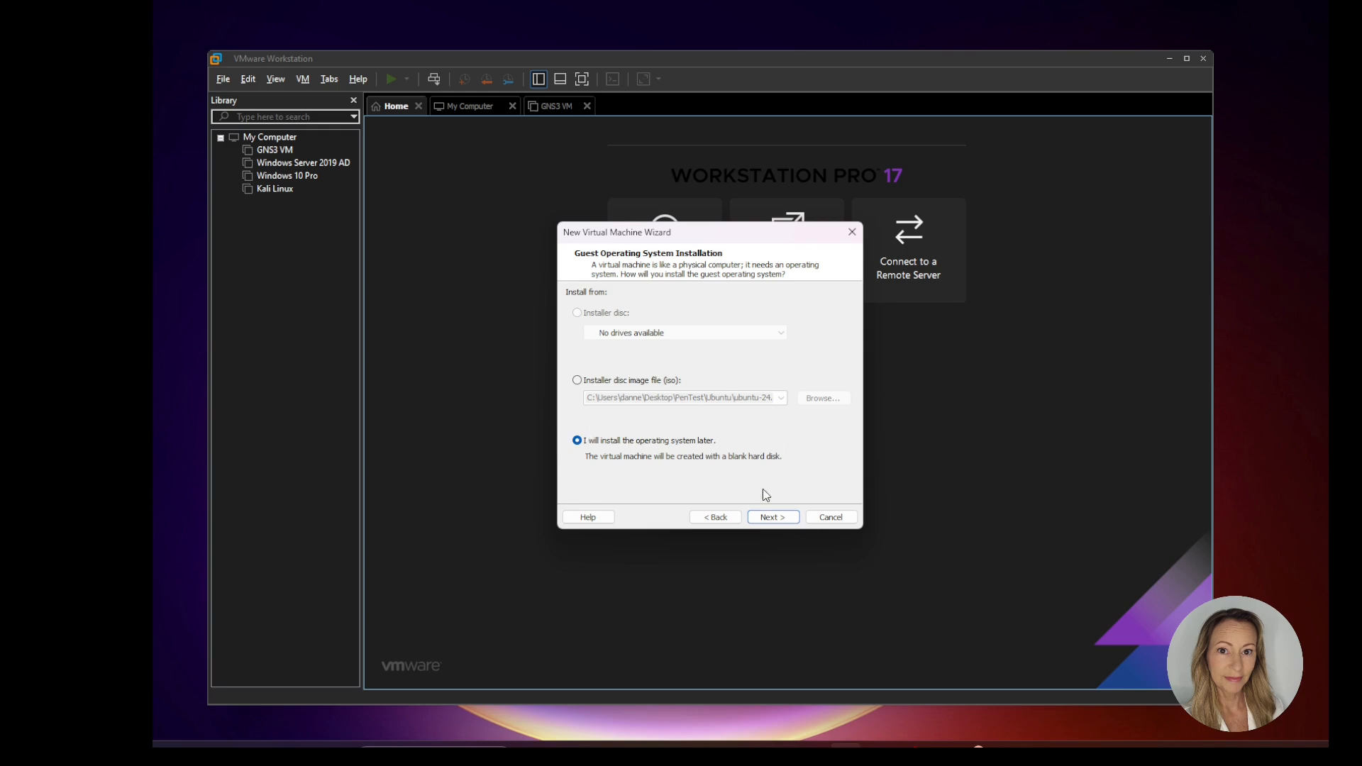
Step: Select Microsoft Windows, version Windows 10 x64, as the guest system on a blank hard disk, keeping the proposed name and location
{"action": "left_click", "coordinate": [768, 519]}
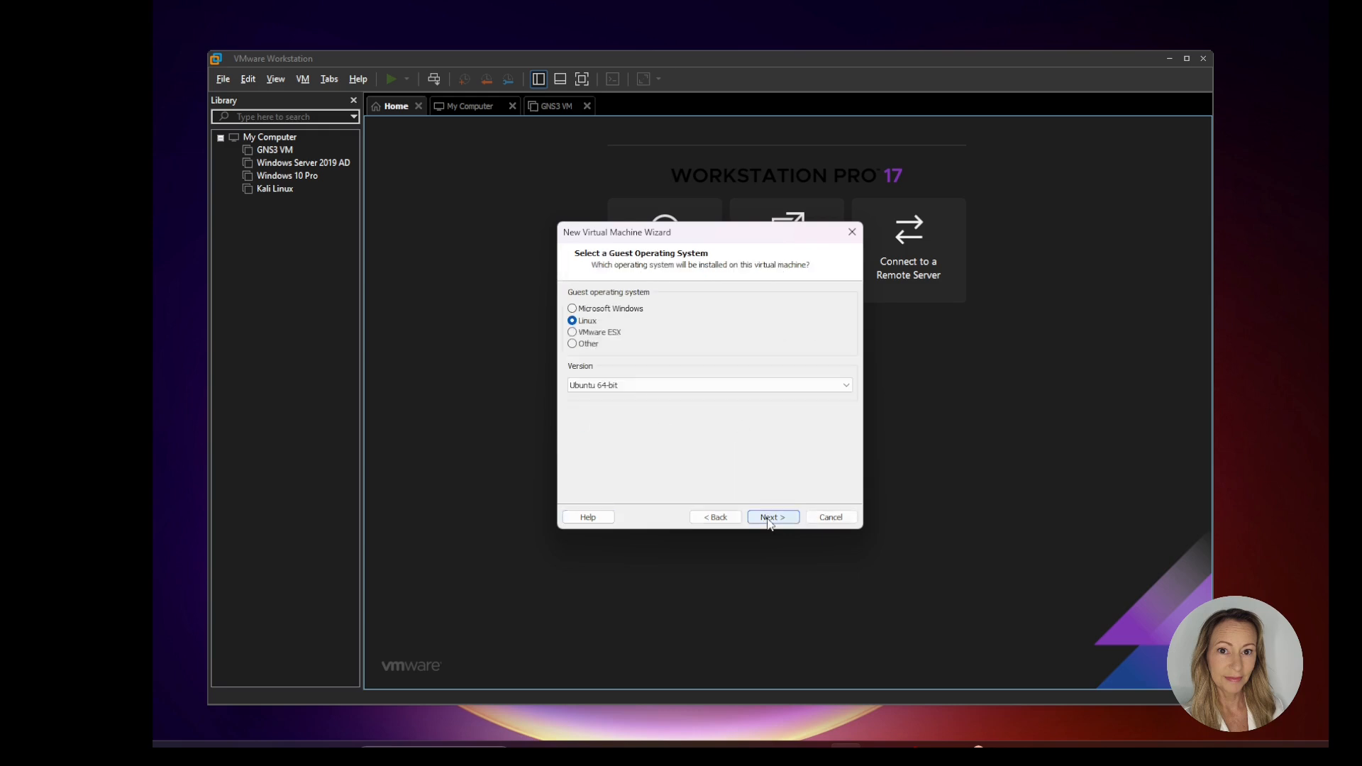
{"action": "left_click", "coordinate": [572, 309]}
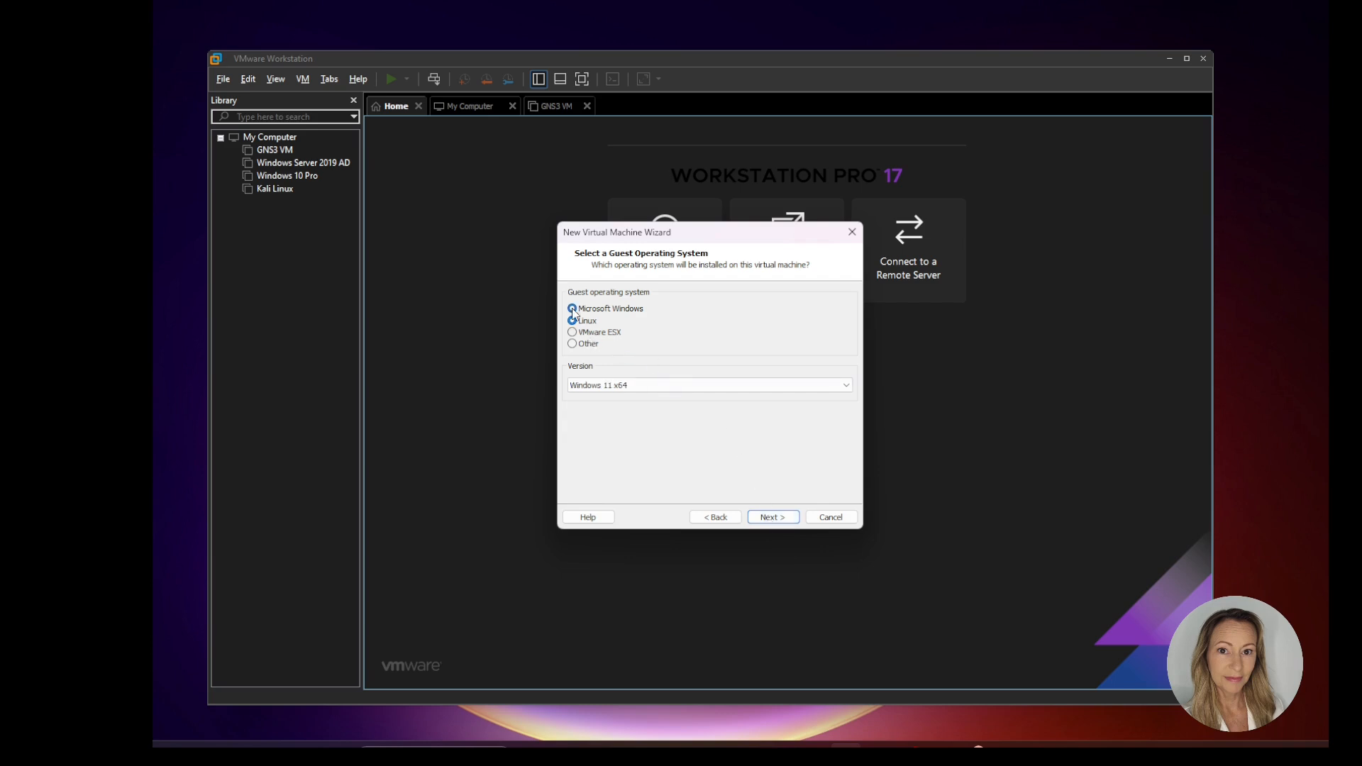
{"action": "left_click", "coordinate": [846, 385]}
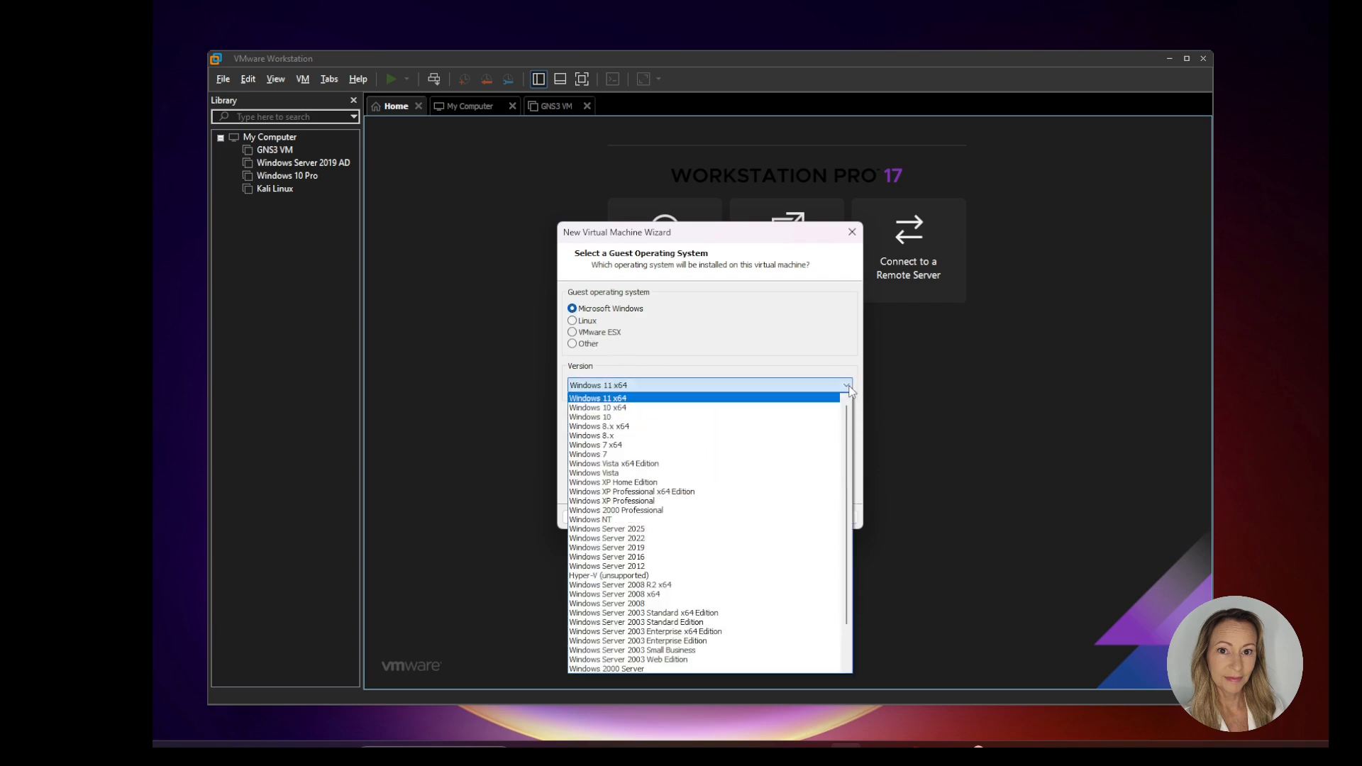
{"action": "left_click", "coordinate": [792, 408]}
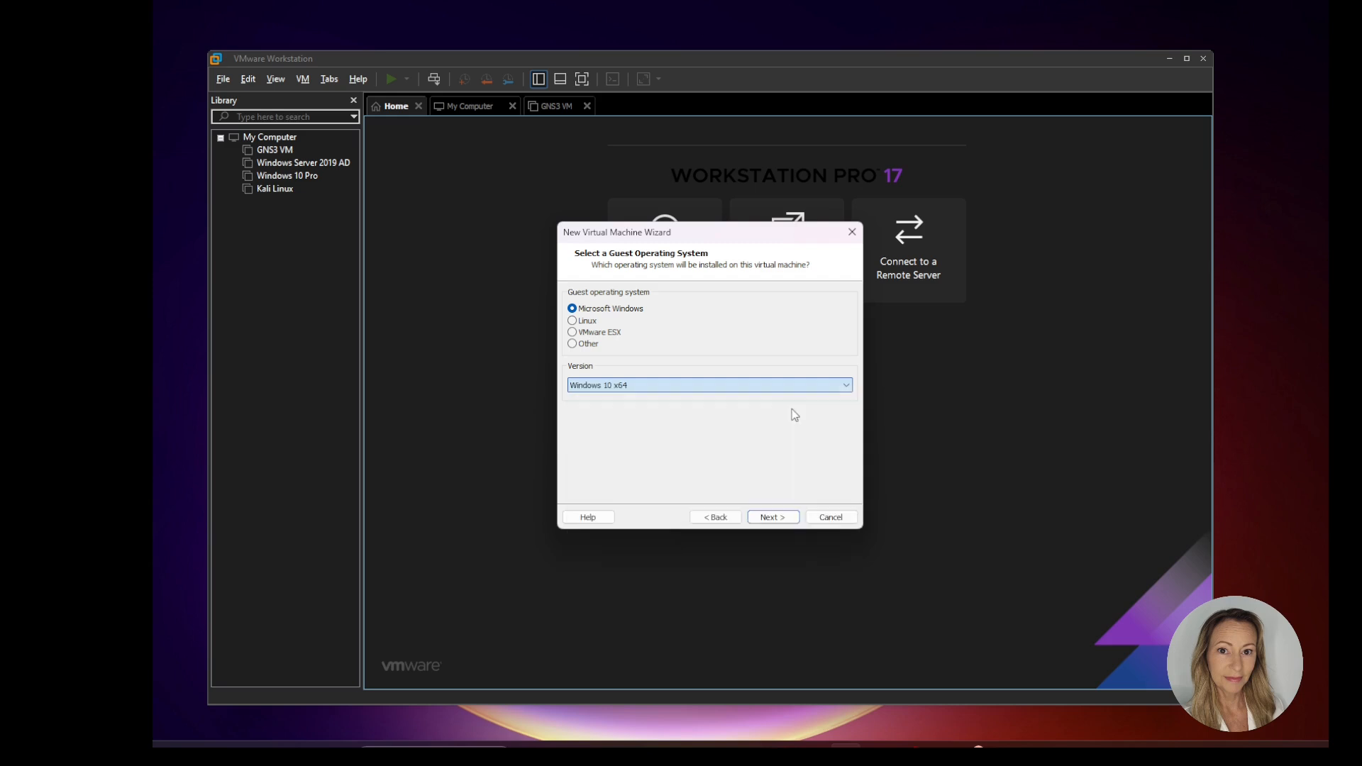
{"action": "left_click", "coordinate": [773, 517]}
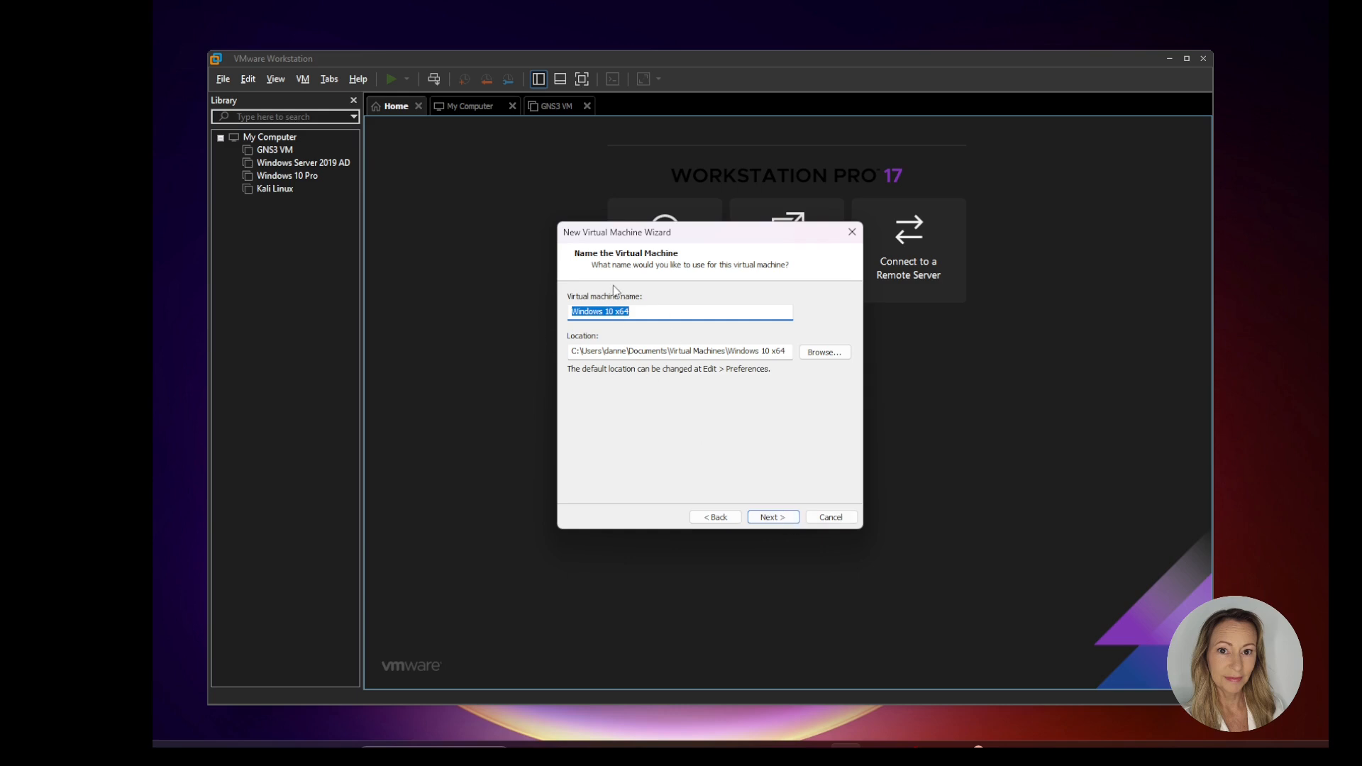
{"action": "left_click", "coordinate": [788, 518]}
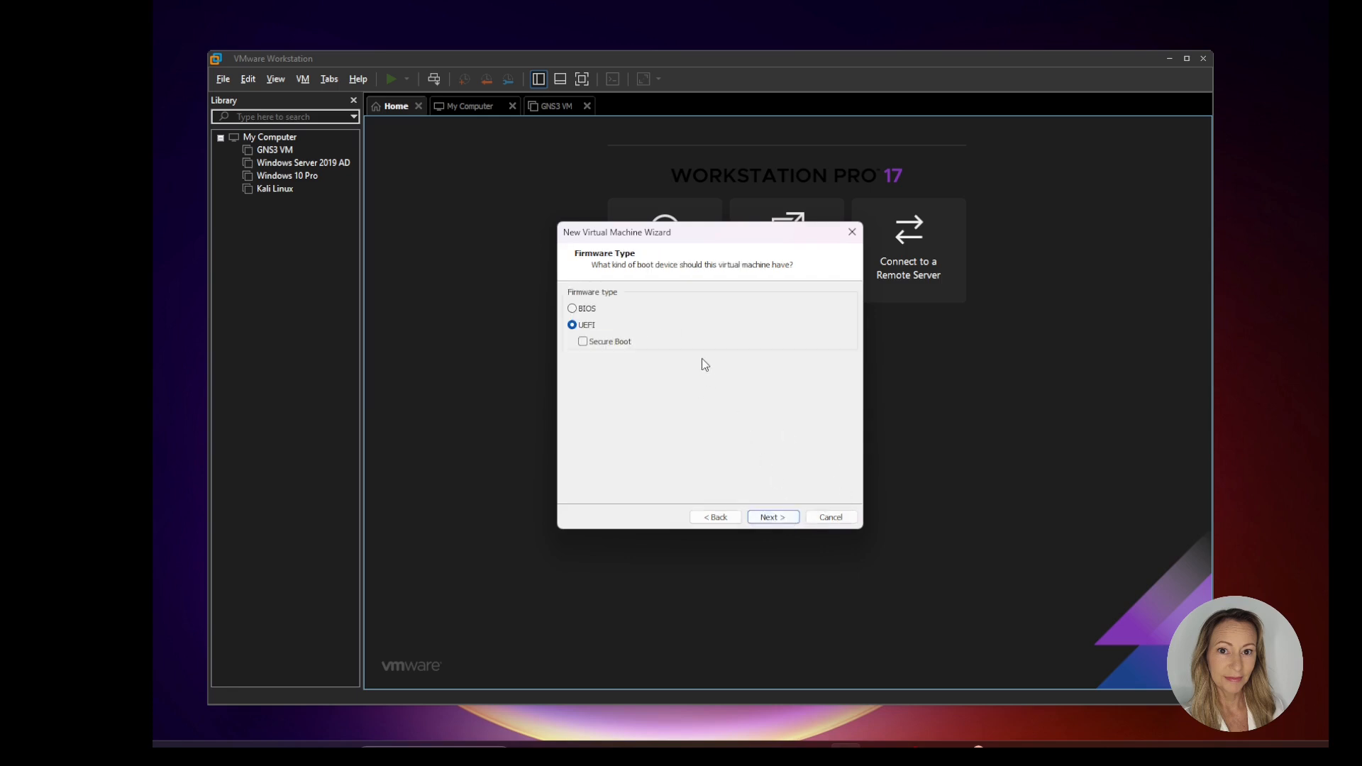
Step: Set the firmware type to BIOS and accept 2 processors with 1 core per processor
{"action": "left_click", "coordinate": [572, 309]}
{"action": "left_click", "coordinate": [785, 518]}
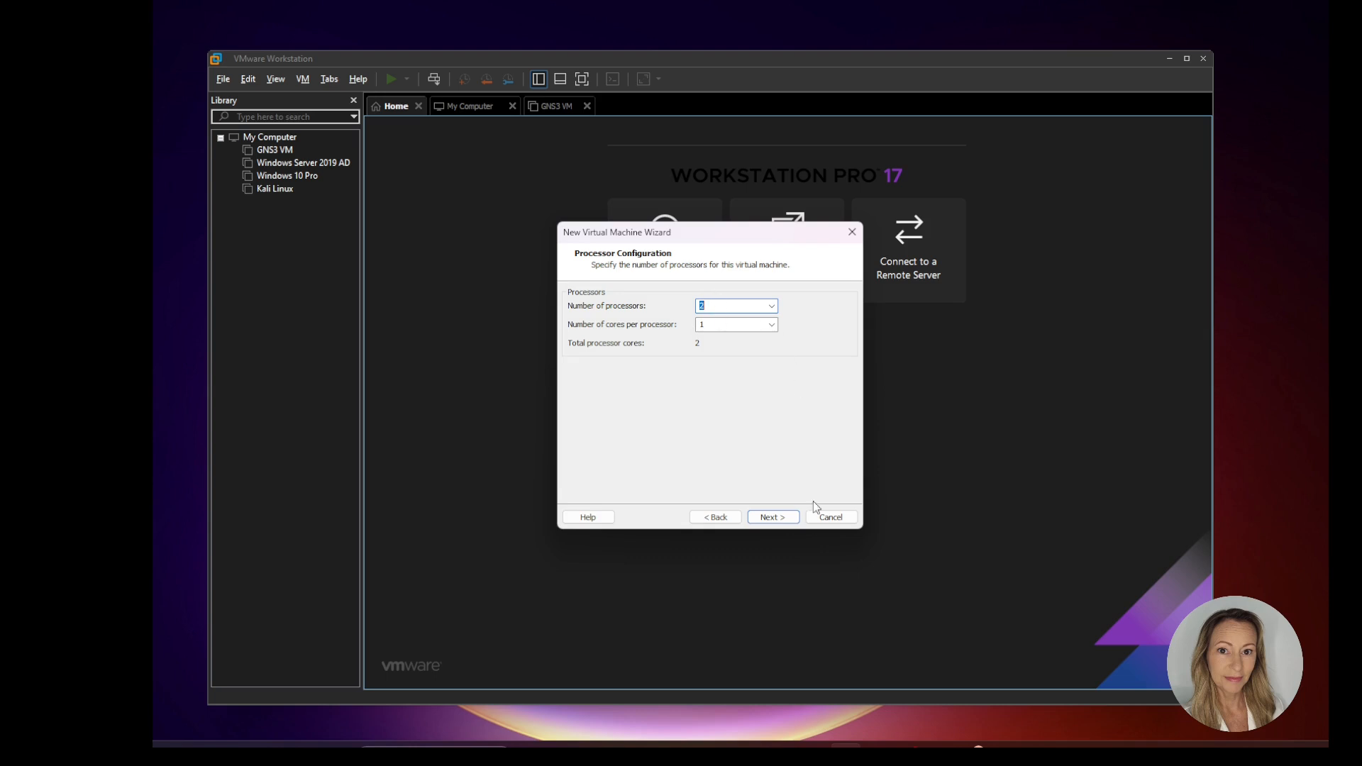
{"action": "left_click", "coordinate": [773, 517]}
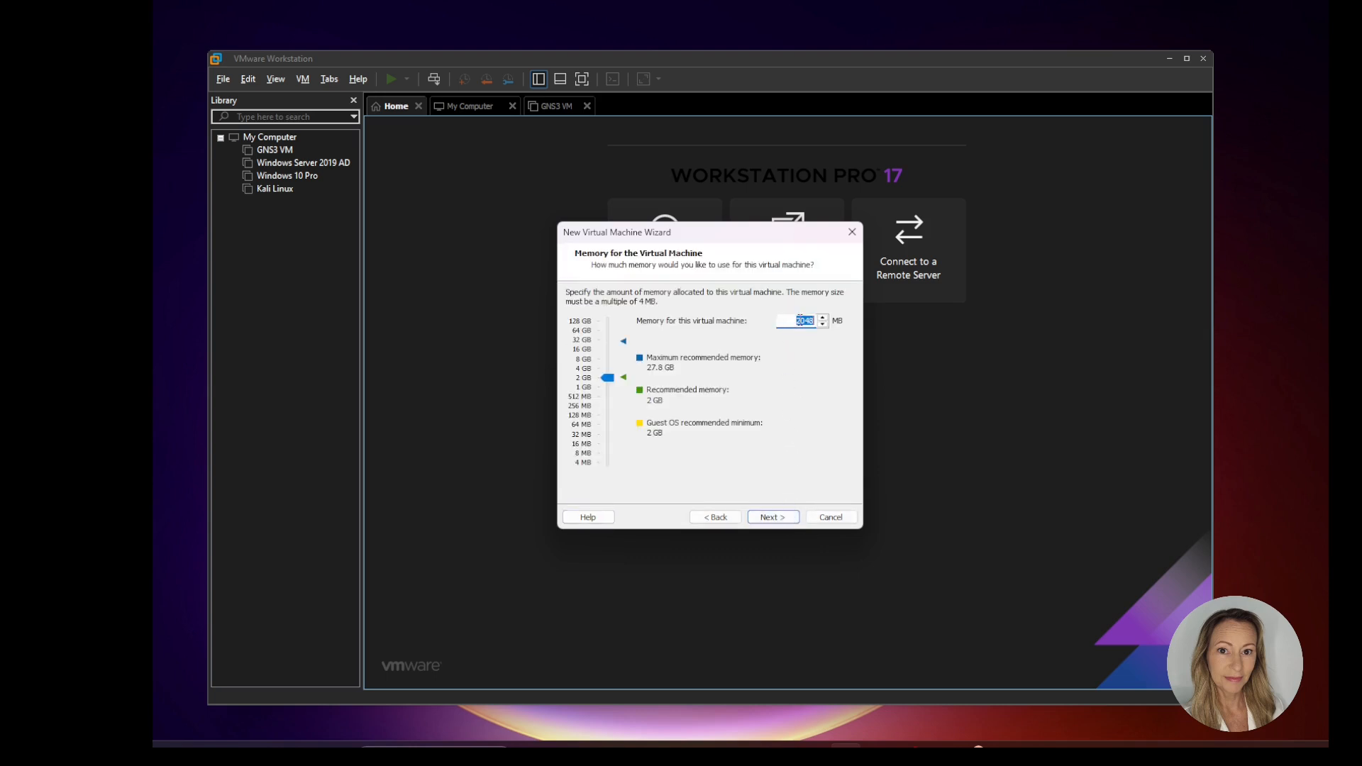
Step: Allocate 4096 MB of memory to the virtual machine
{"action": "left_click_drag", "start_coordinate": [607, 377], "coordinate": [607, 369]}
{"action": "left_click", "coordinate": [800, 321]}
{"action": "double_click", "coordinate": [800, 321]}
{"action": "type", "text": "4096"}
{"action": "left_click", "coordinate": [772, 517]}
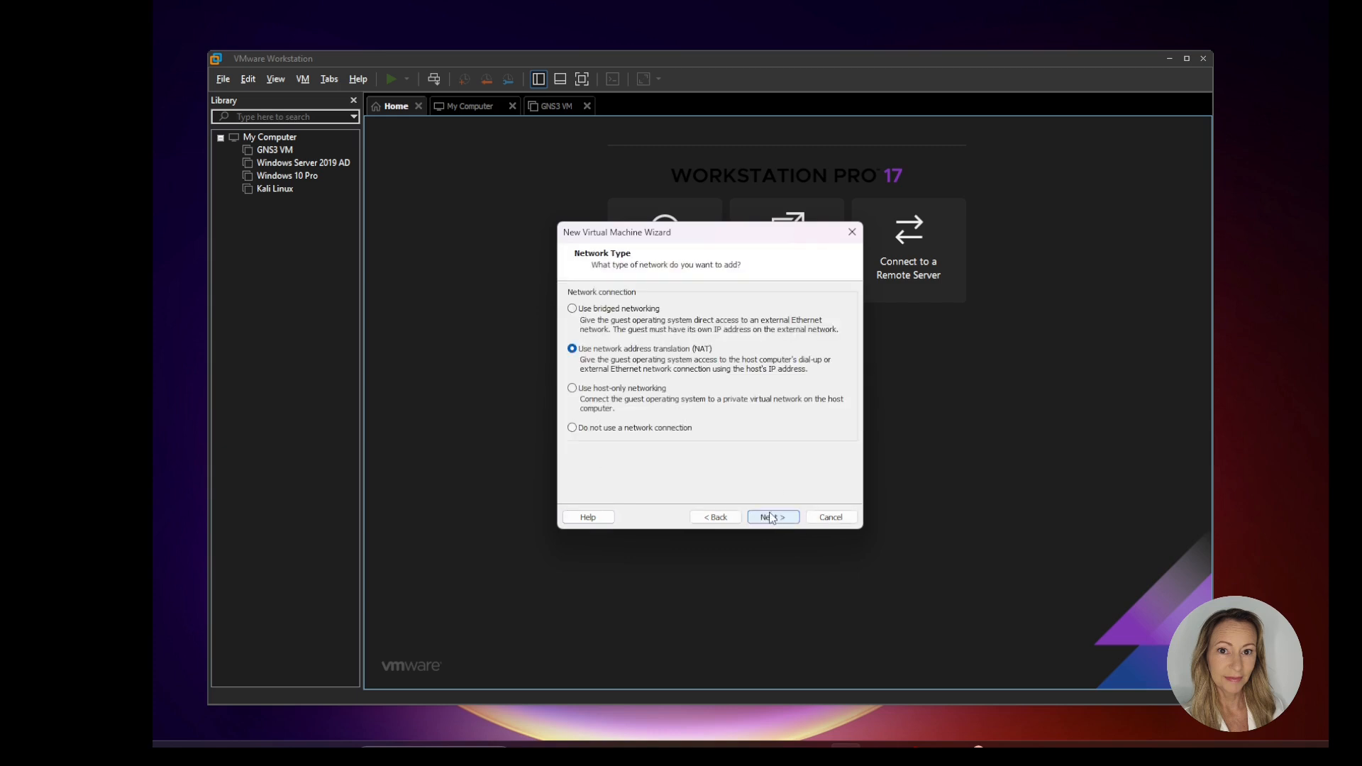
Step: Set the network connection to host-only networking
{"action": "left_click", "coordinate": [572, 309]}
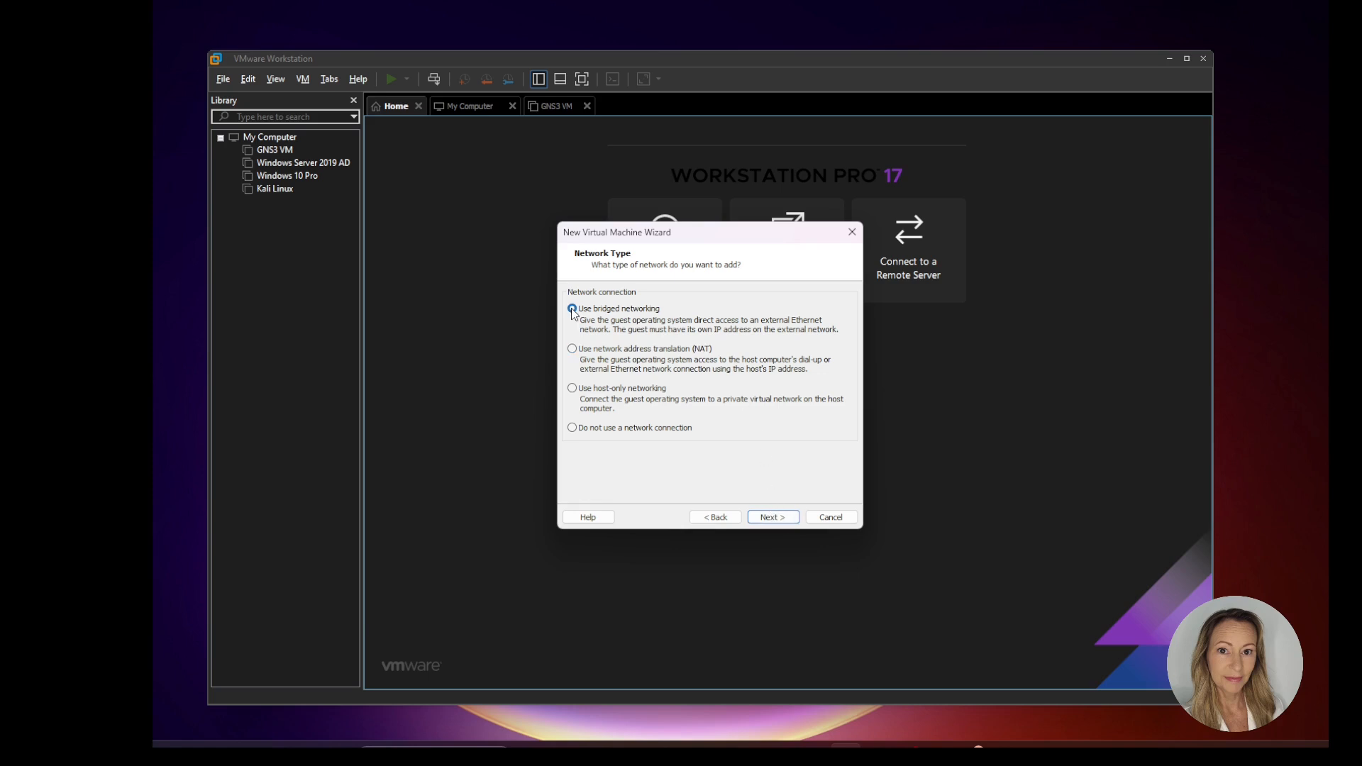
{"action": "left_click", "coordinate": [572, 390]}
{"action": "left_click", "coordinate": [773, 517]}
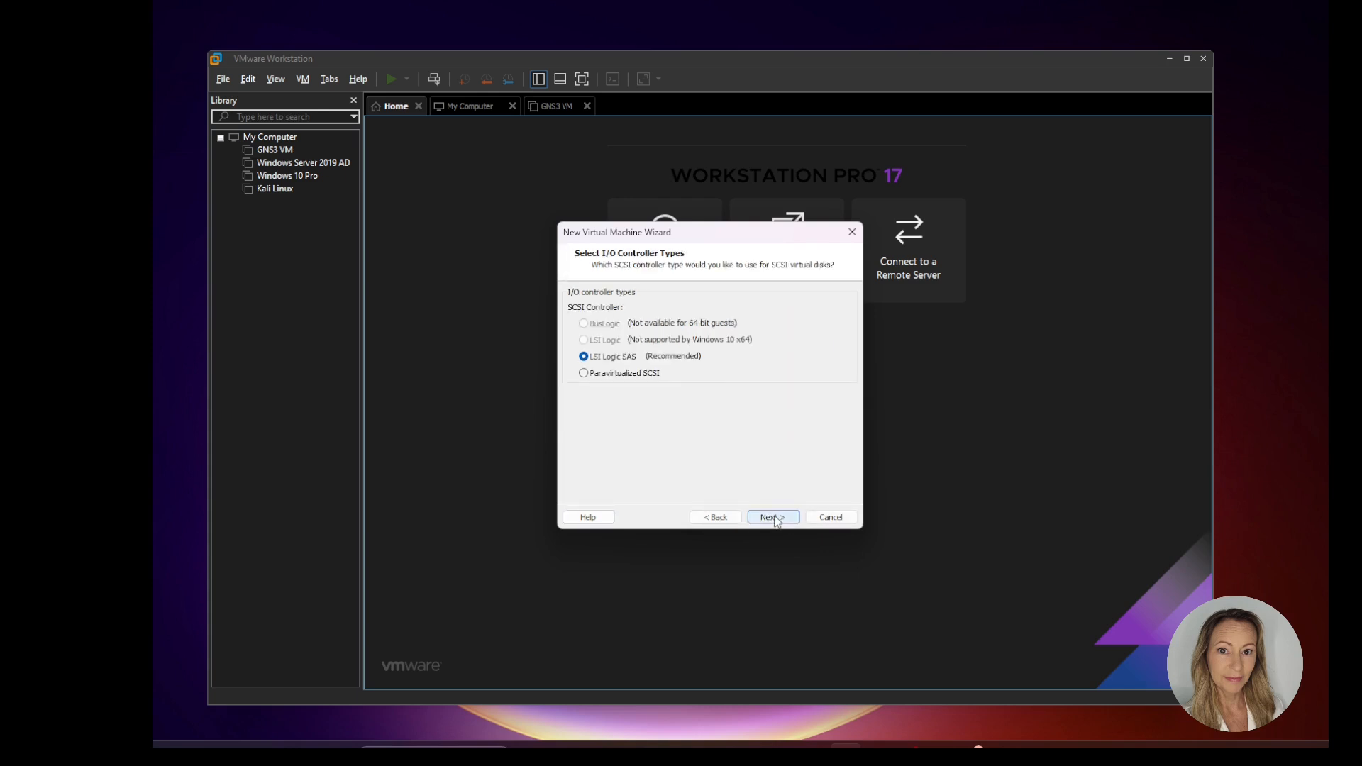
Step: Accept the LSI Logic SAS controller and choose a new virtual disk of type NVMe
{"action": "left_click", "coordinate": [781, 517]}
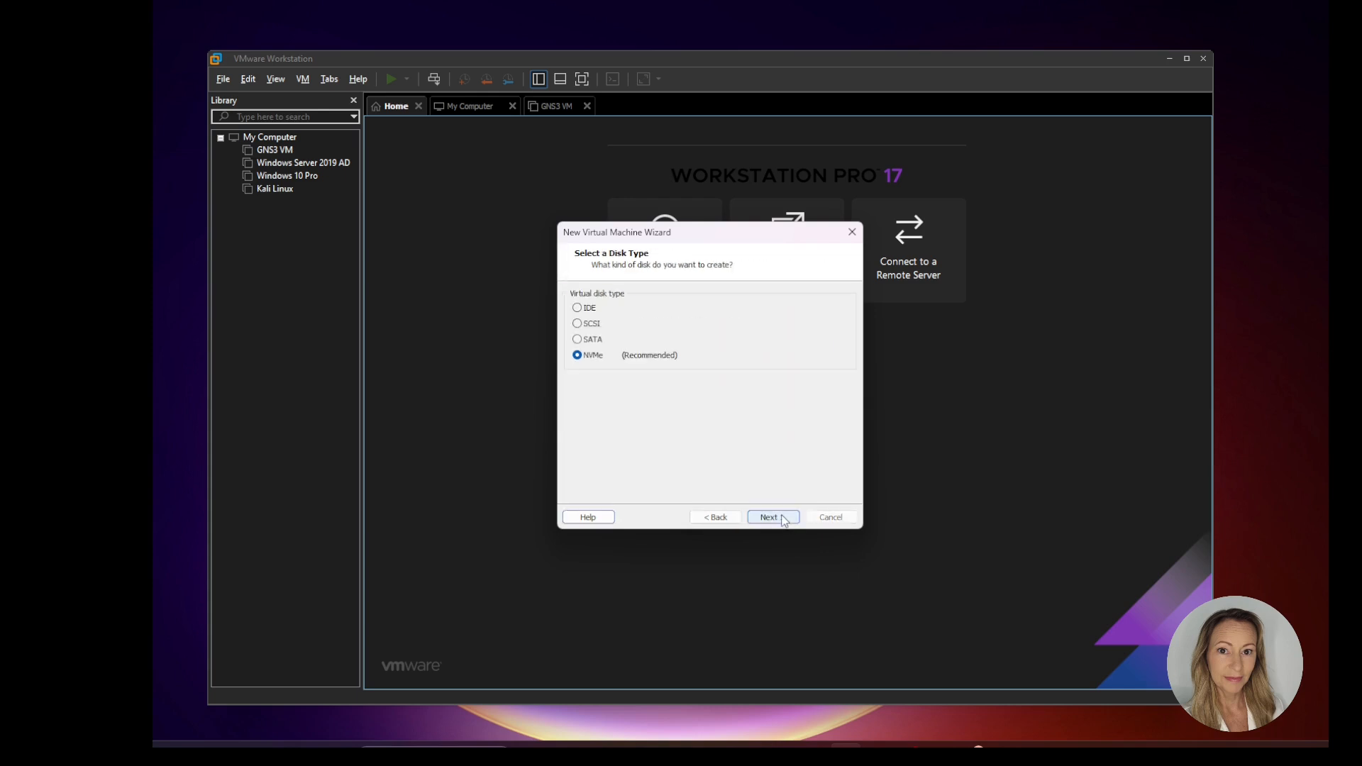
{"action": "left_click", "coordinate": [786, 519]}
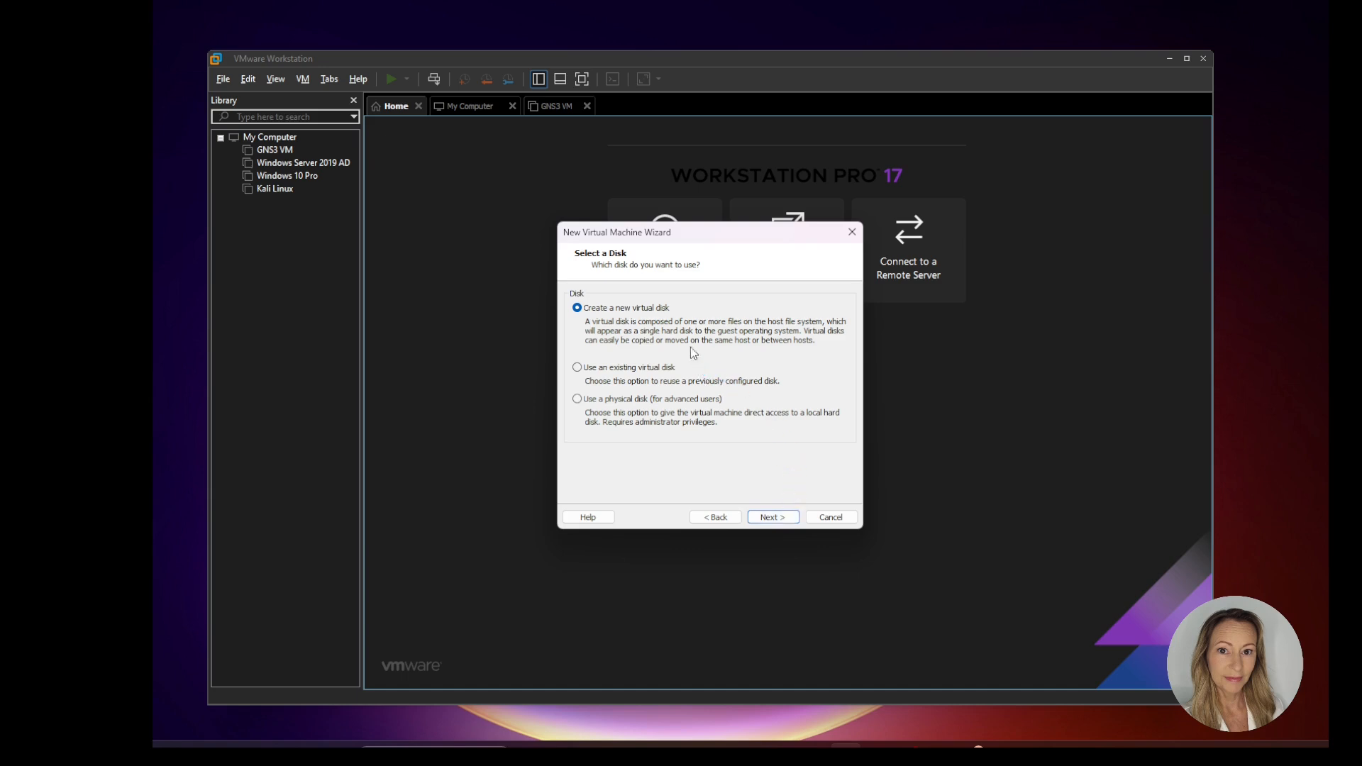
{"action": "left_click", "coordinate": [778, 520]}
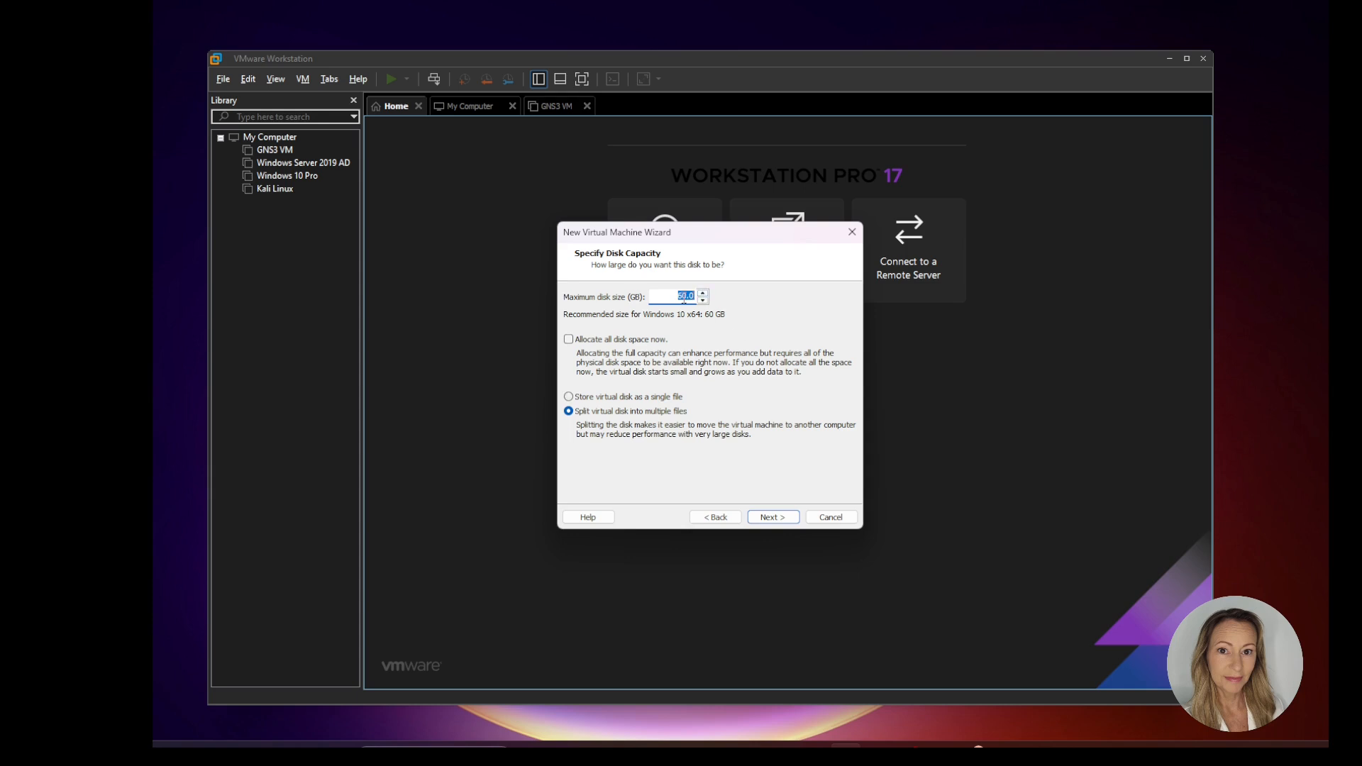
Step: Set the maximum disk size to 20 GB, stored as a single file named Windows 10 x64.vmdk
{"action": "left_click", "coordinate": [684, 296]}
{"action": "left_click", "coordinate": [568, 397]}
{"action": "left_click", "coordinate": [772, 517]}
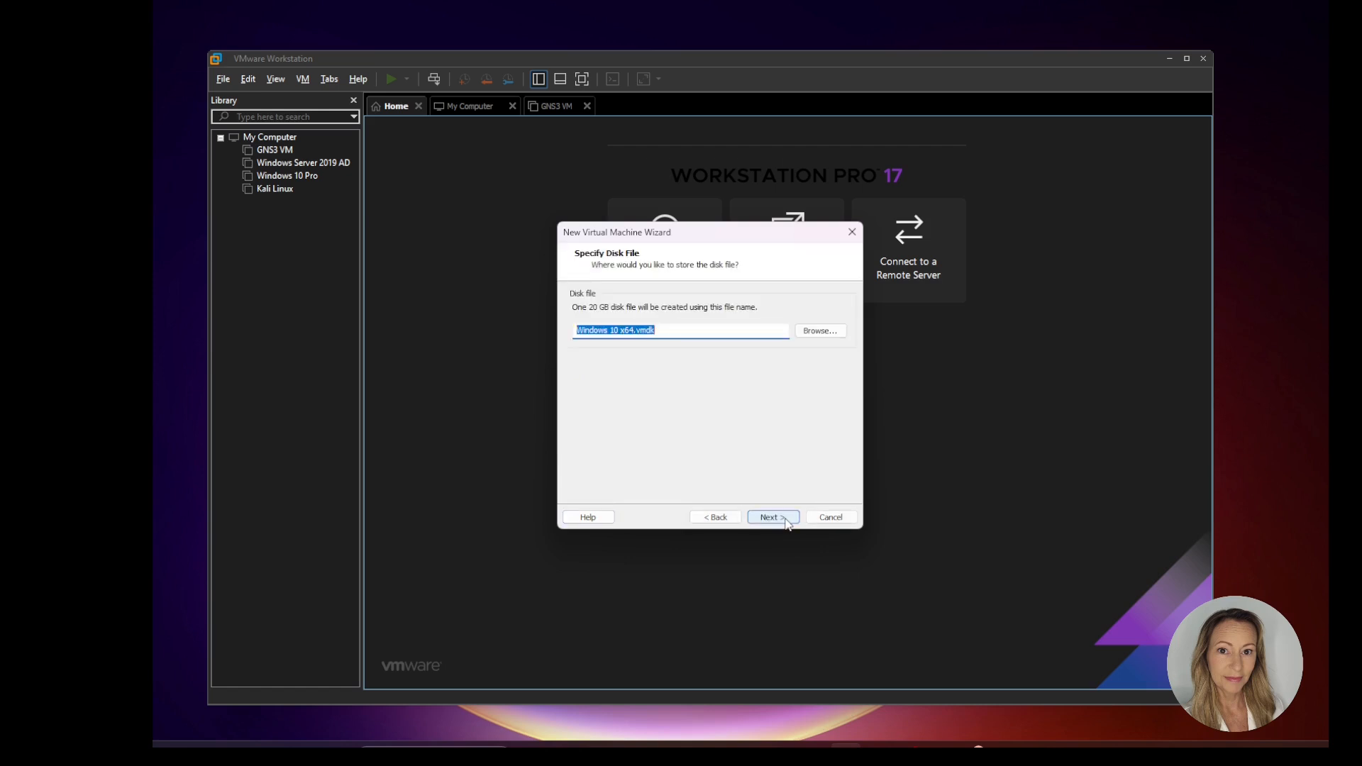
{"action": "left_click", "coordinate": [778, 518]}
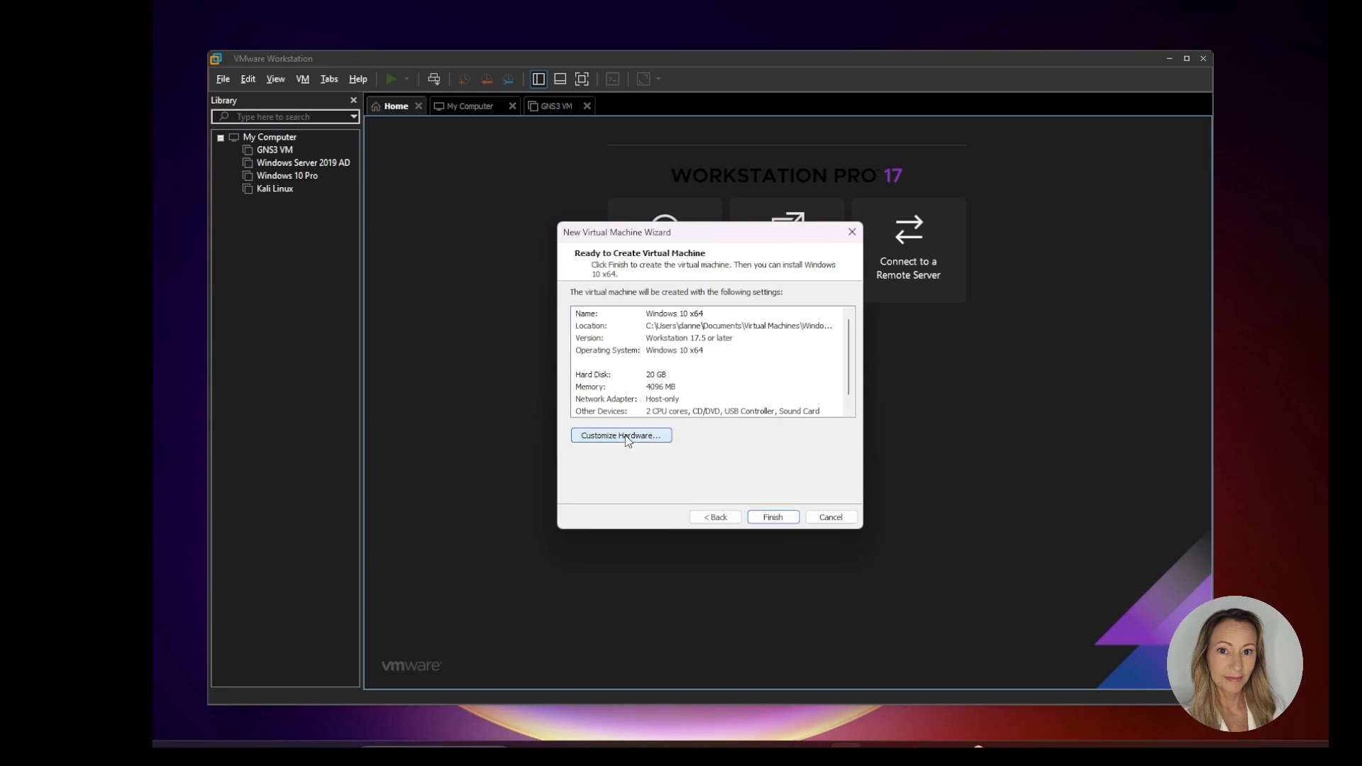
Step: Customize the hardware so the CD/DVD drive uses the ISO image from the Windows 10 Enterprise folder in Desktop\PenTest
{"action": "left_click", "coordinate": [627, 437]}
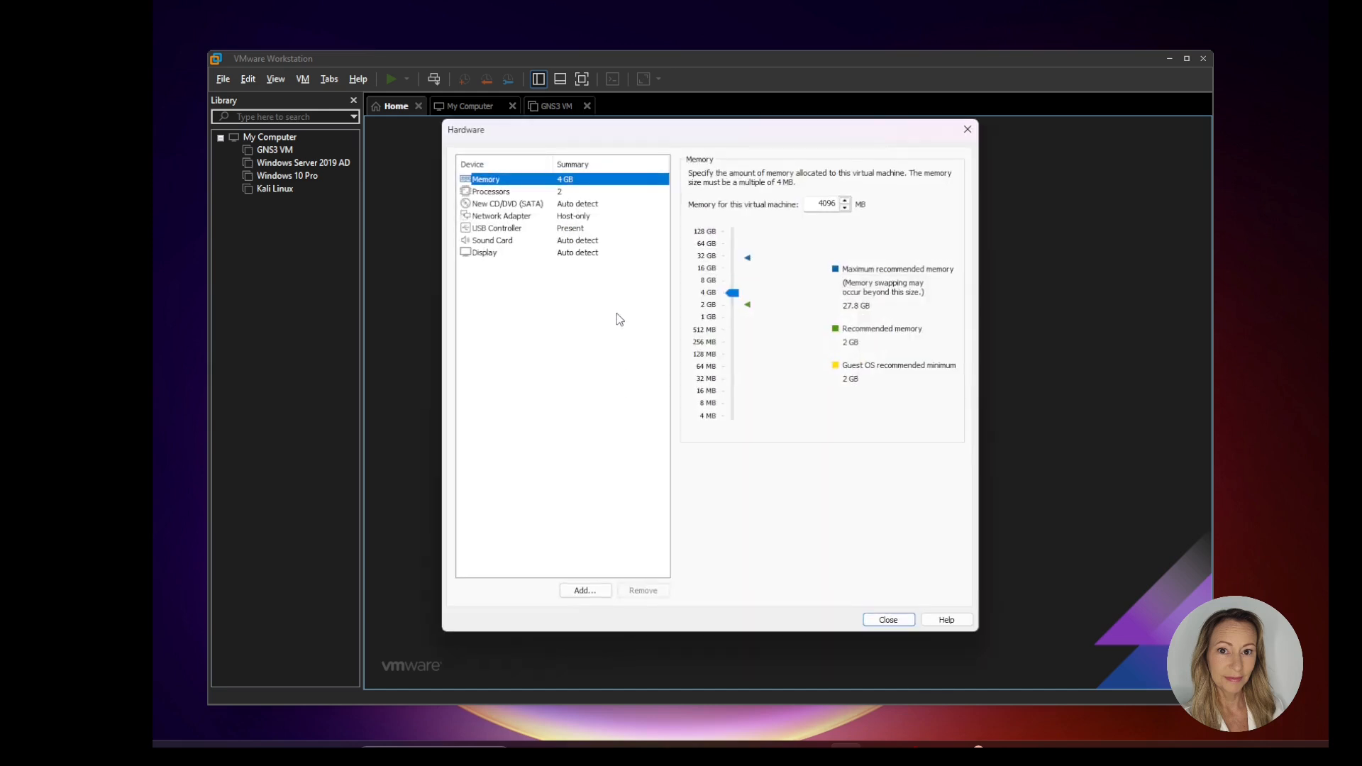
{"action": "left_click", "coordinate": [508, 205]}
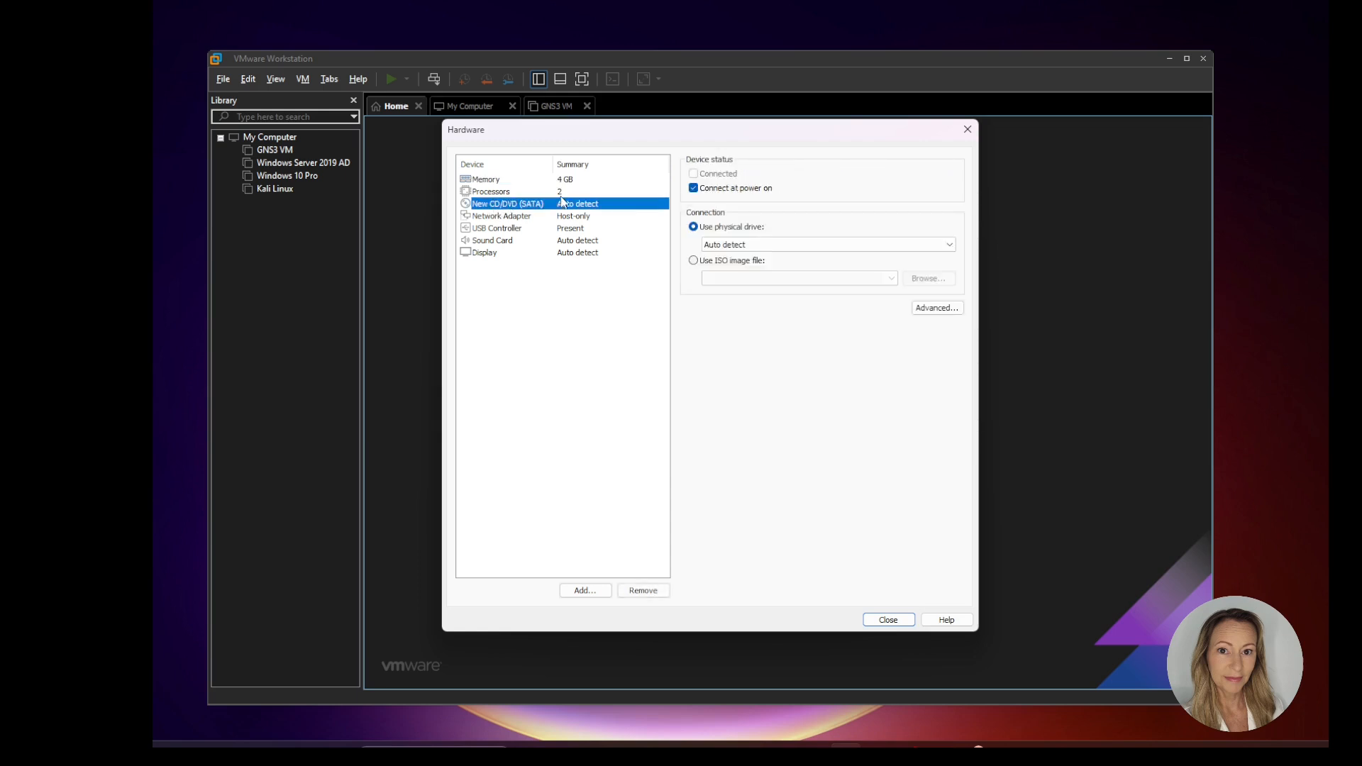
{"action": "left_click", "coordinate": [694, 261]}
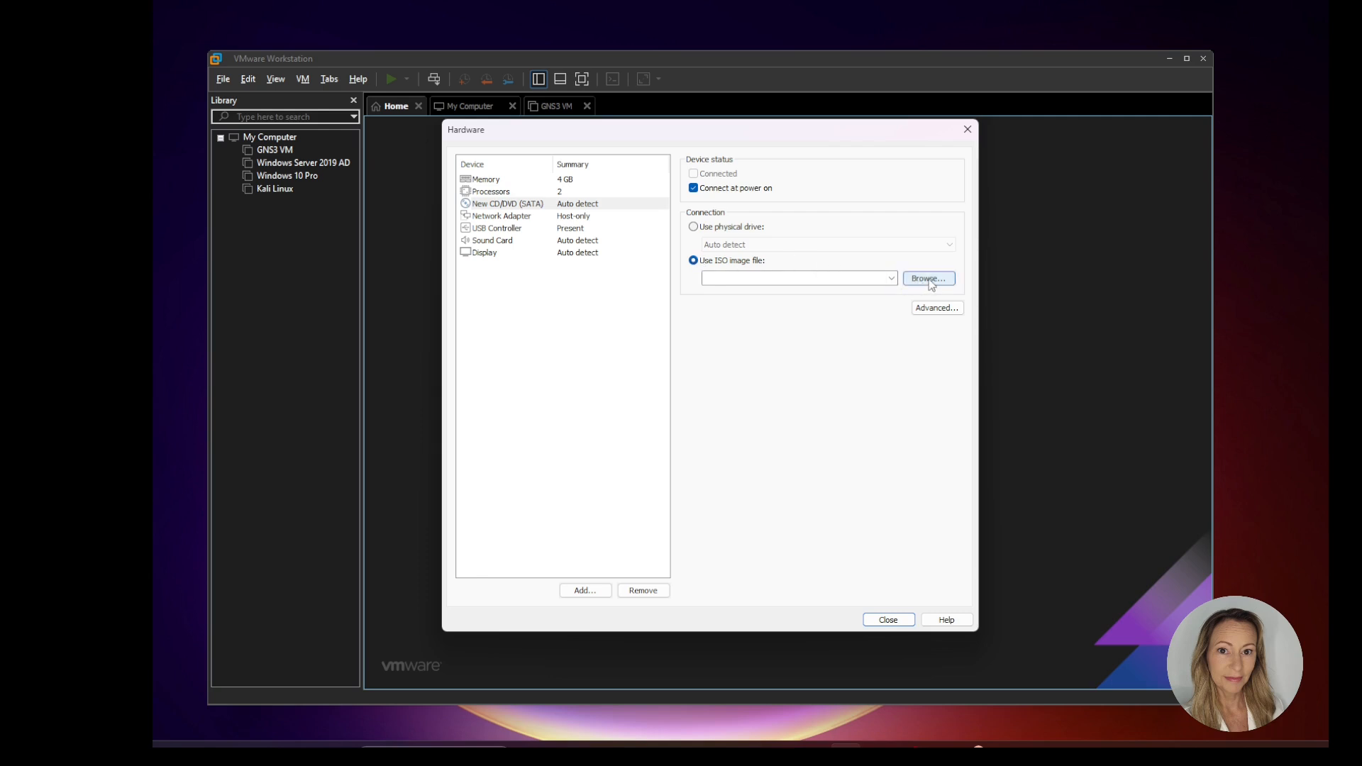
{"action": "left_click", "coordinate": [928, 280]}
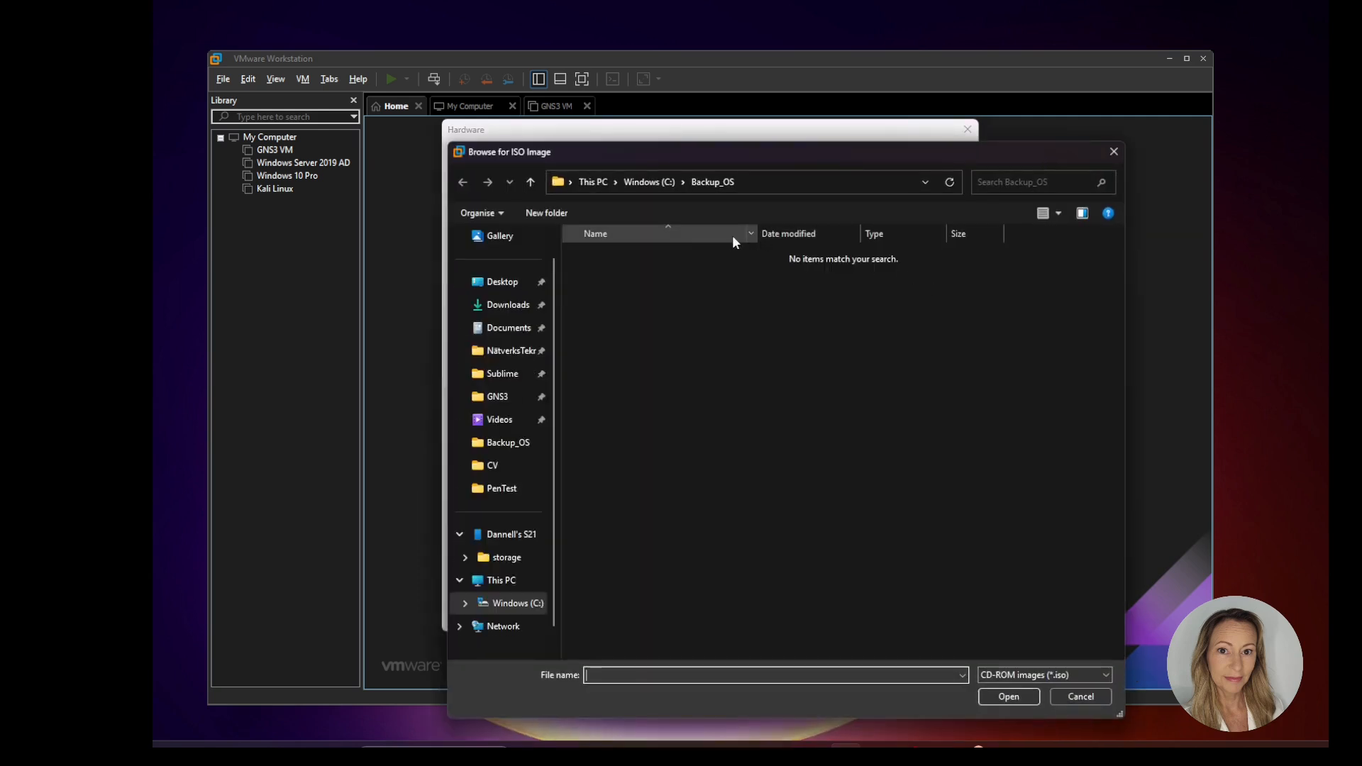
{"action": "left_click", "coordinate": [500, 286]}
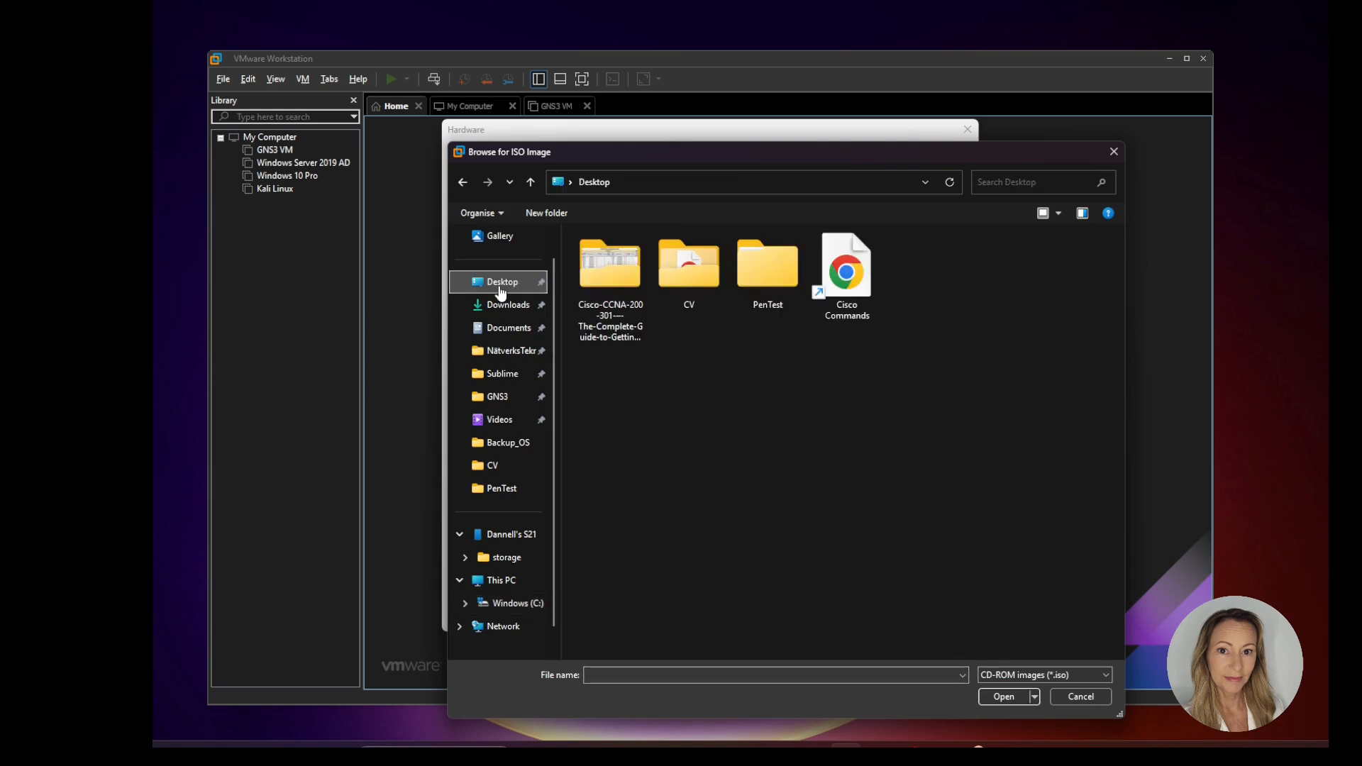
{"action": "double_click", "coordinate": [773, 287]}
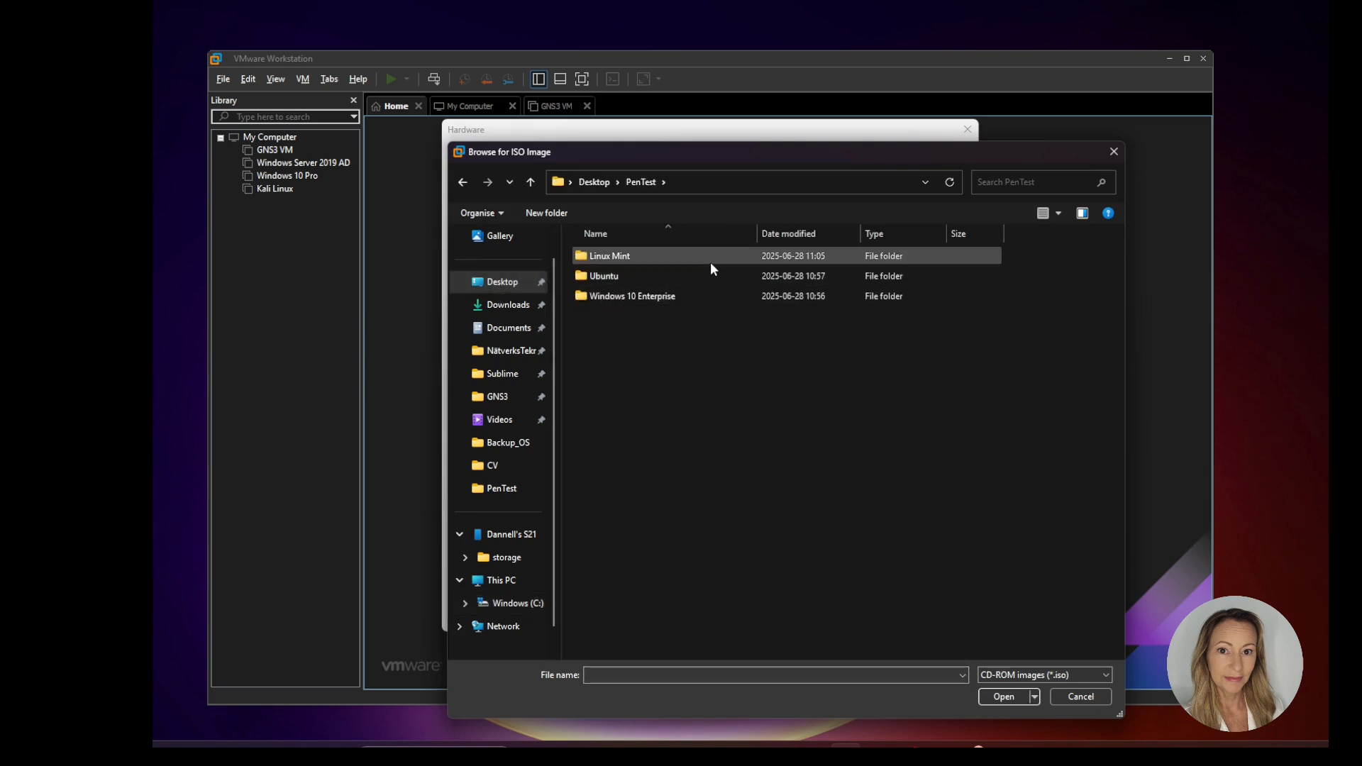
{"action": "double_click", "coordinate": [671, 296]}
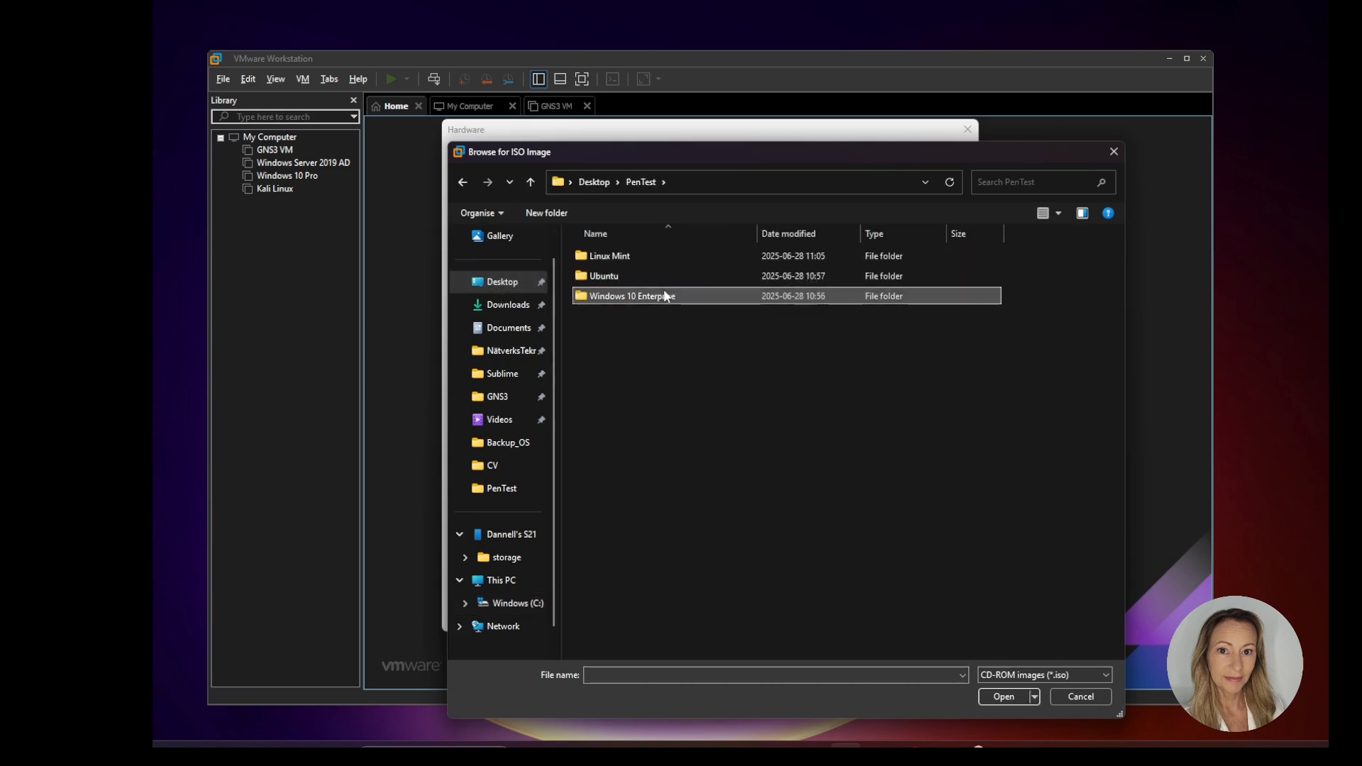
{"action": "double_click", "coordinate": [662, 258]}
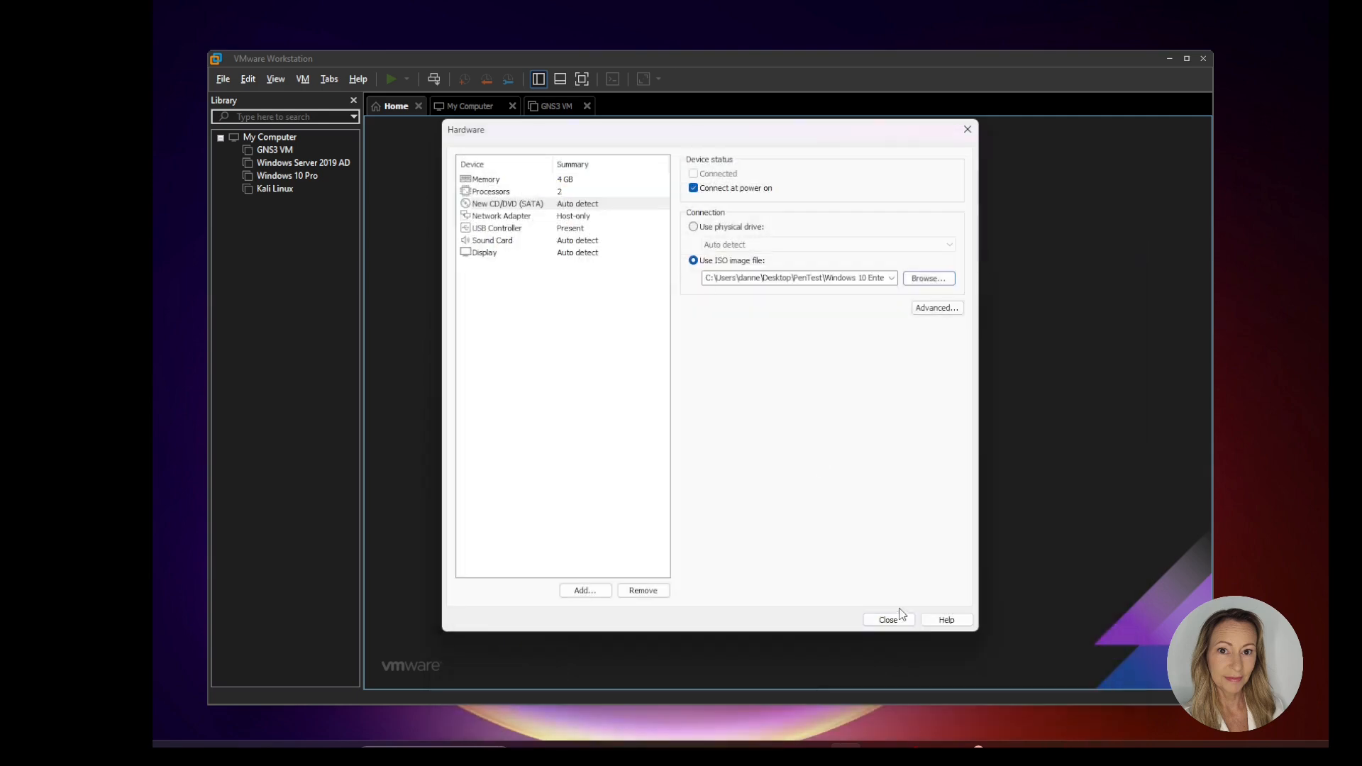
{"action": "left_click", "coordinate": [895, 619]}
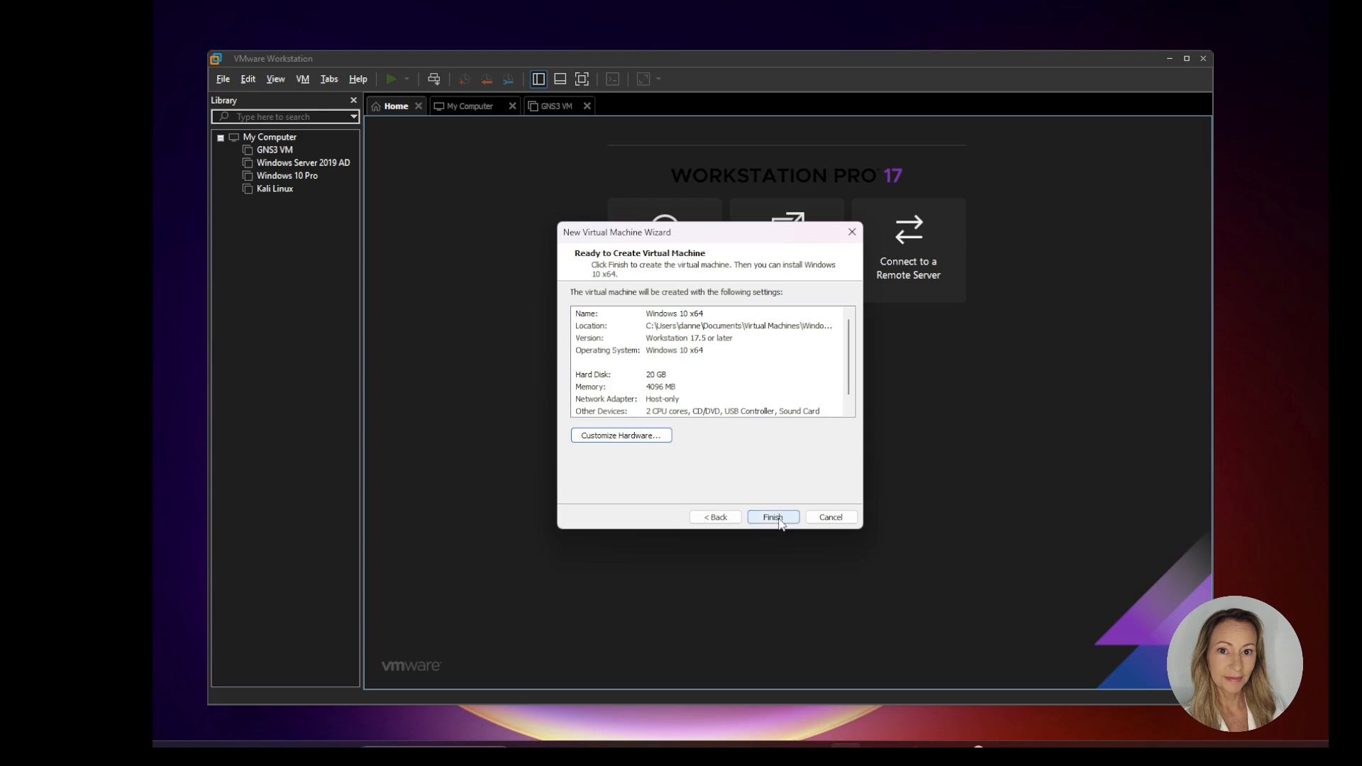
Step: Finish creating the Windows 10 x64 virtual machine and power it on, enlarging its window to fit Windows Setup
{"action": "left_click", "coordinate": [773, 517]}
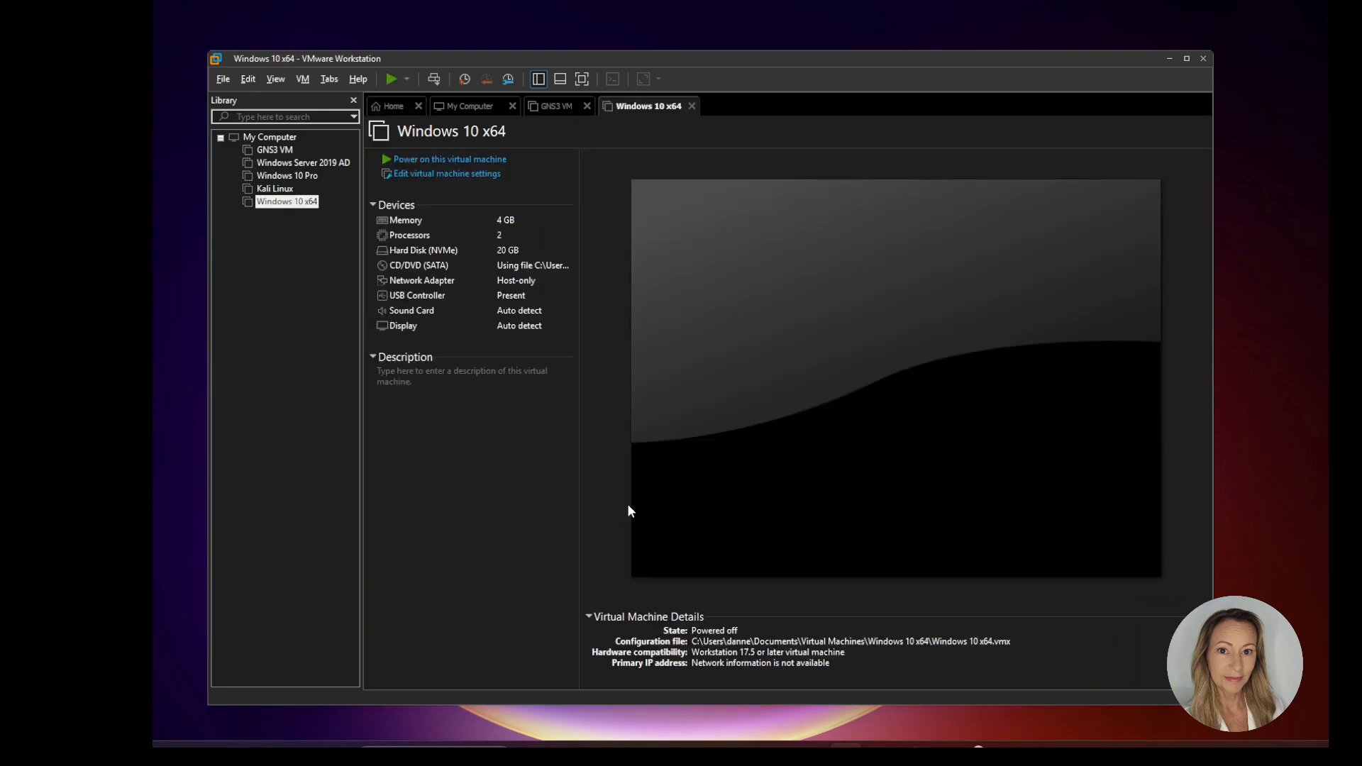
{"action": "left_click", "coordinate": [468, 160]}
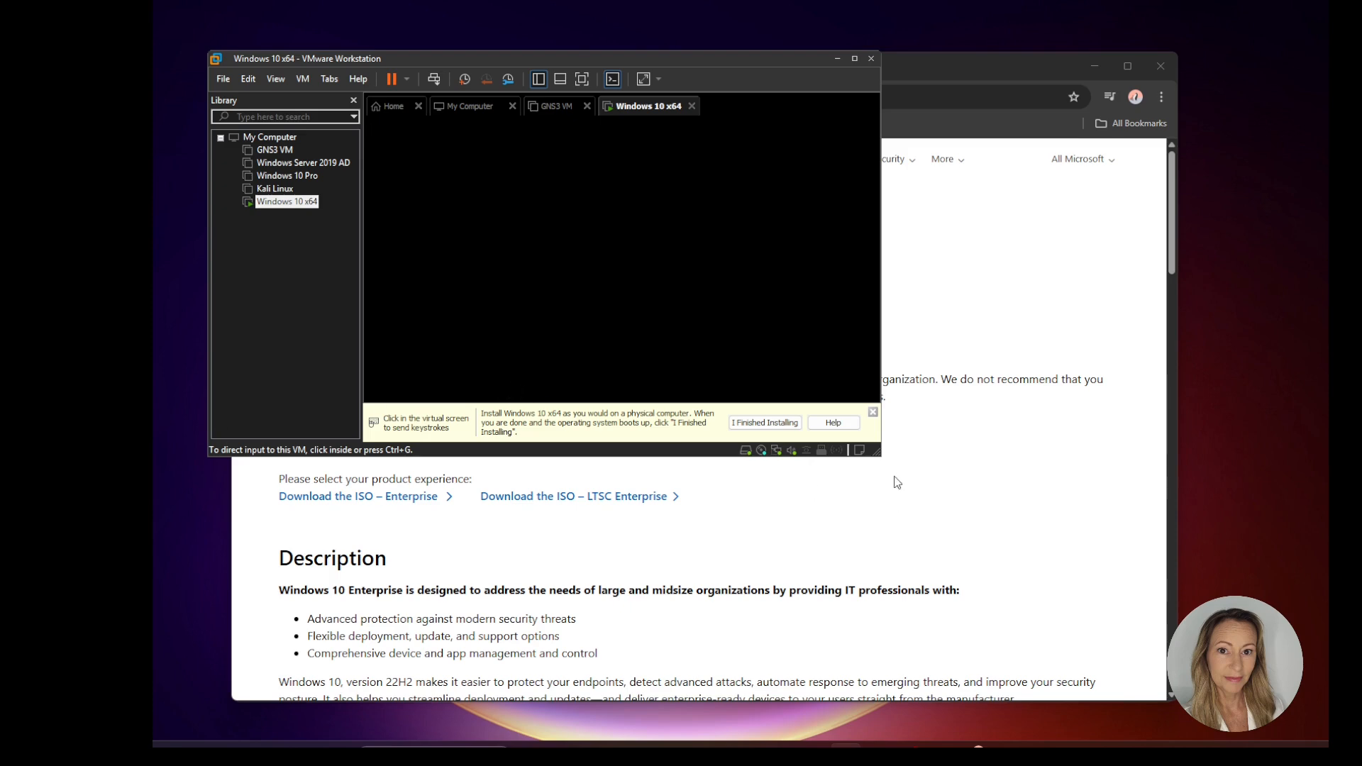
{"action": "left_click_drag", "start_coordinate": [879, 456], "coordinate": [1108, 641]}
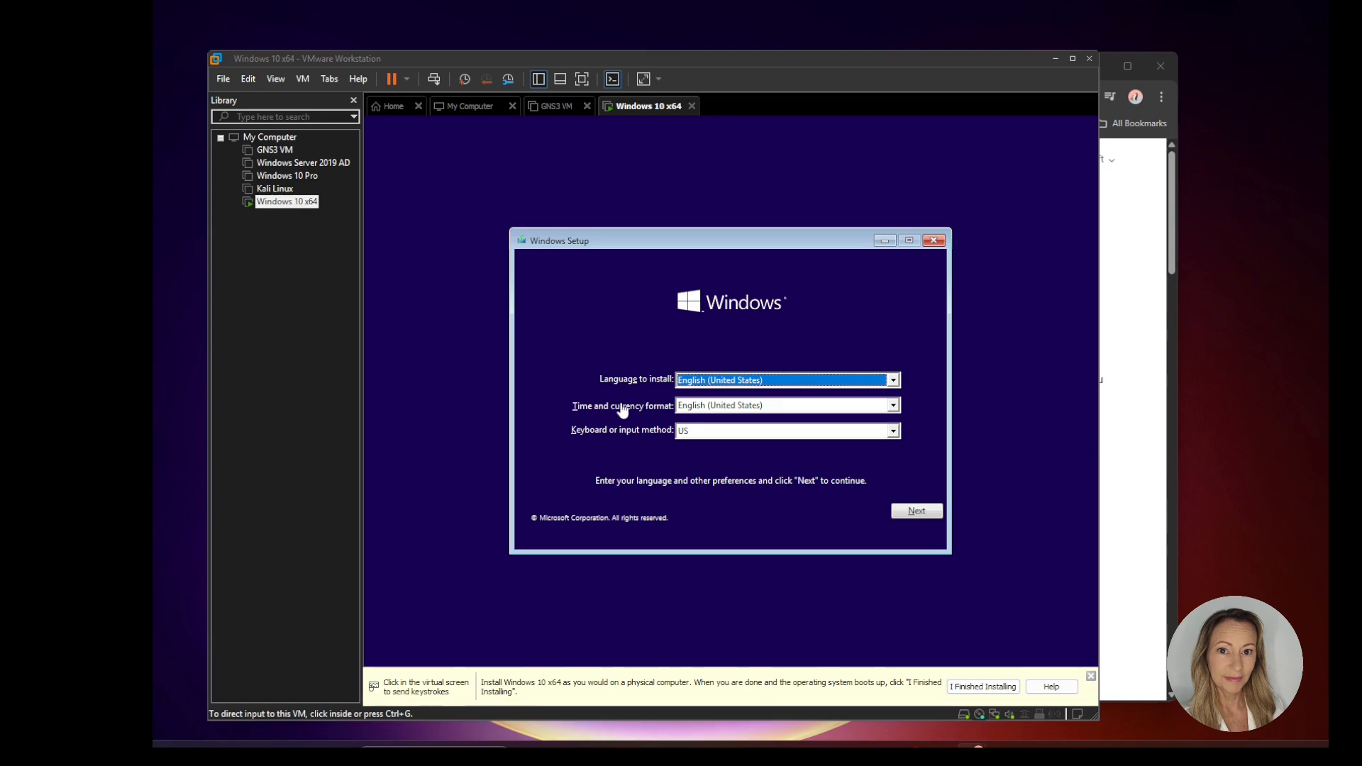
Step: Set the Windows Setup keyboard or input method to Swedish and start the Windows installation
{"action": "left_click", "coordinate": [892, 432]}
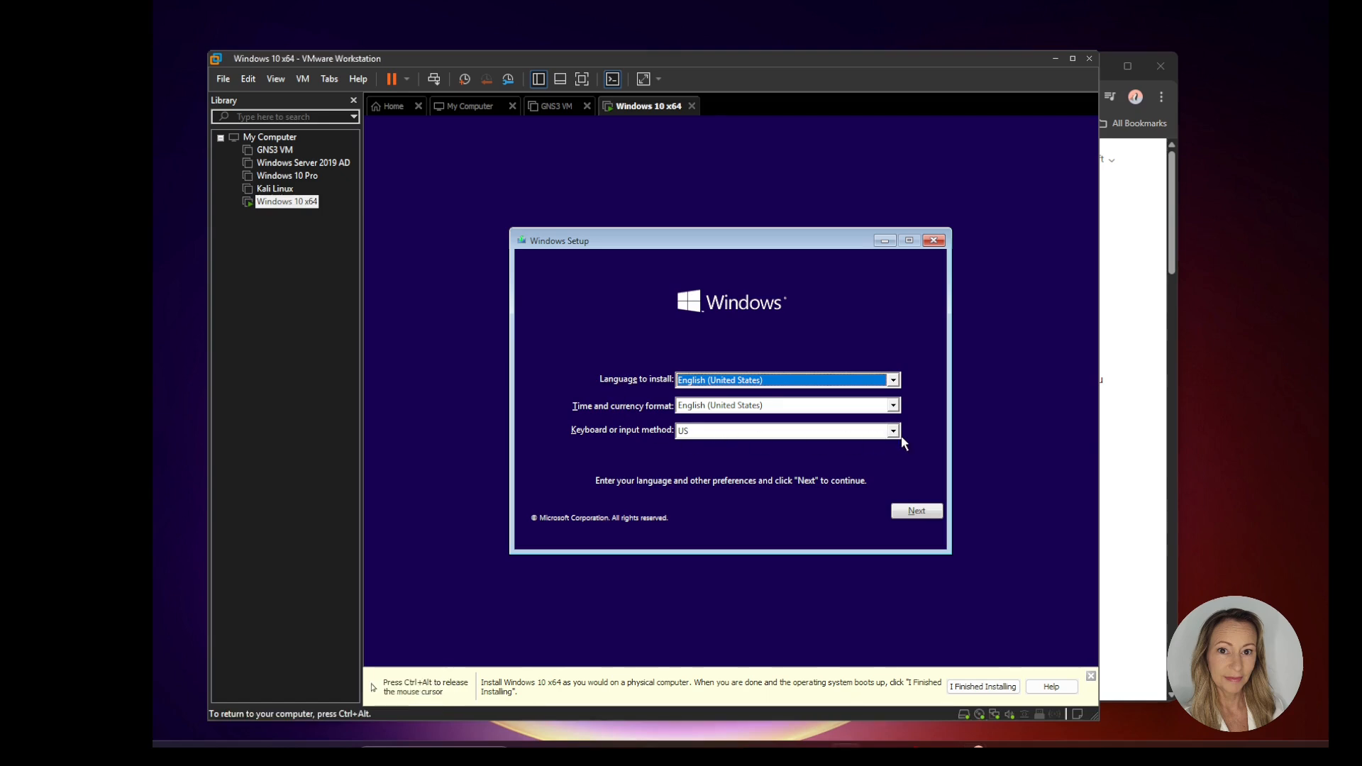
{"action": "left_click", "coordinate": [892, 430]}
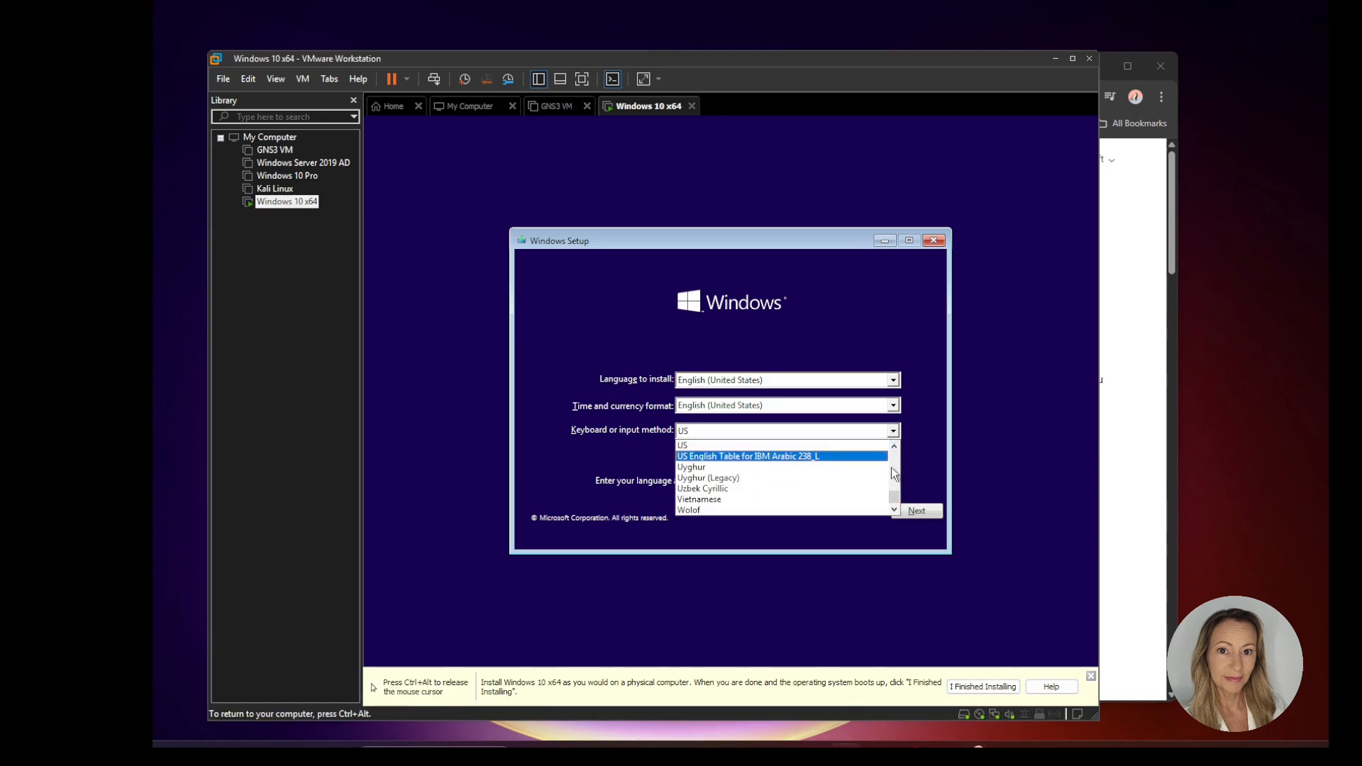
{"action": "left_click_drag", "start_coordinate": [893, 495], "coordinate": [895, 487]}
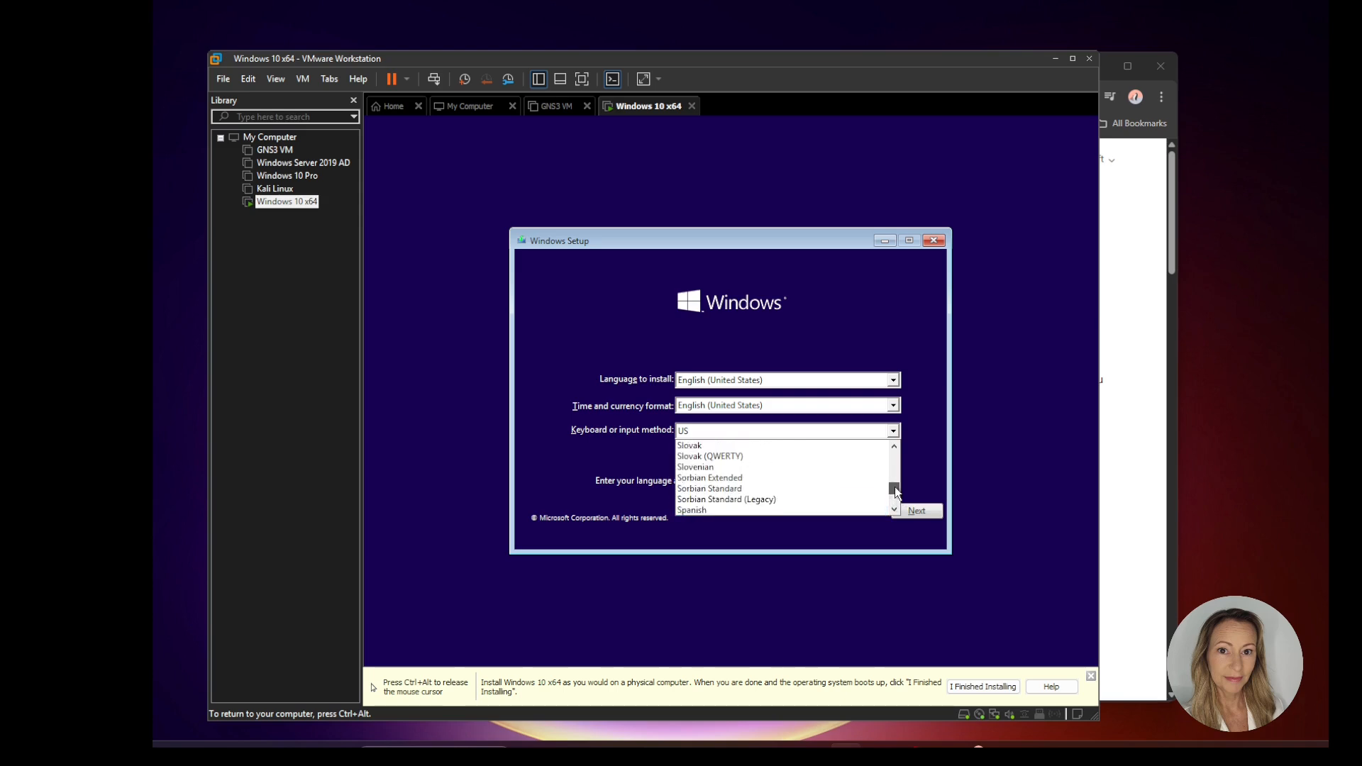
{"action": "scroll", "coordinate": [807, 471], "scroll_direction": "down", "scroll_amount": 2}
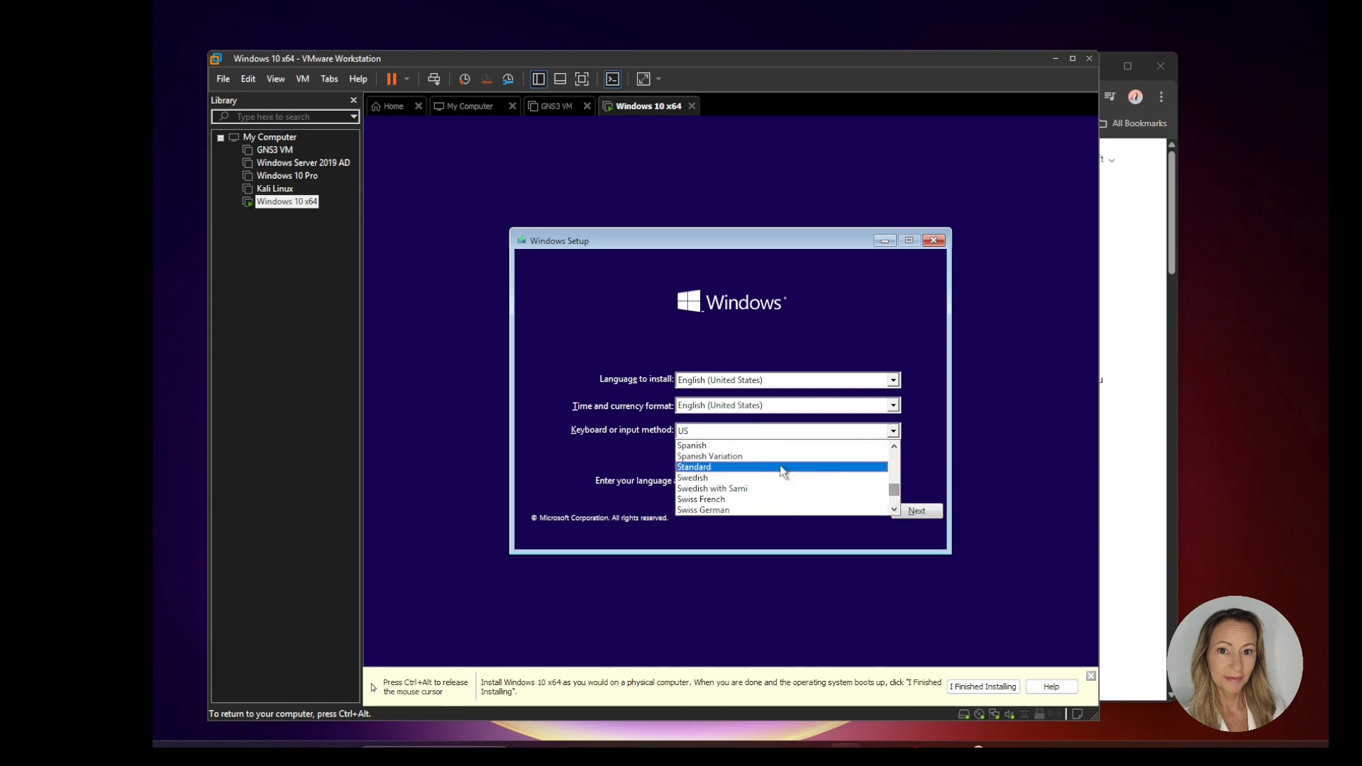
{"action": "left_click", "coordinate": [756, 477]}
{"action": "left_click", "coordinate": [926, 509]}
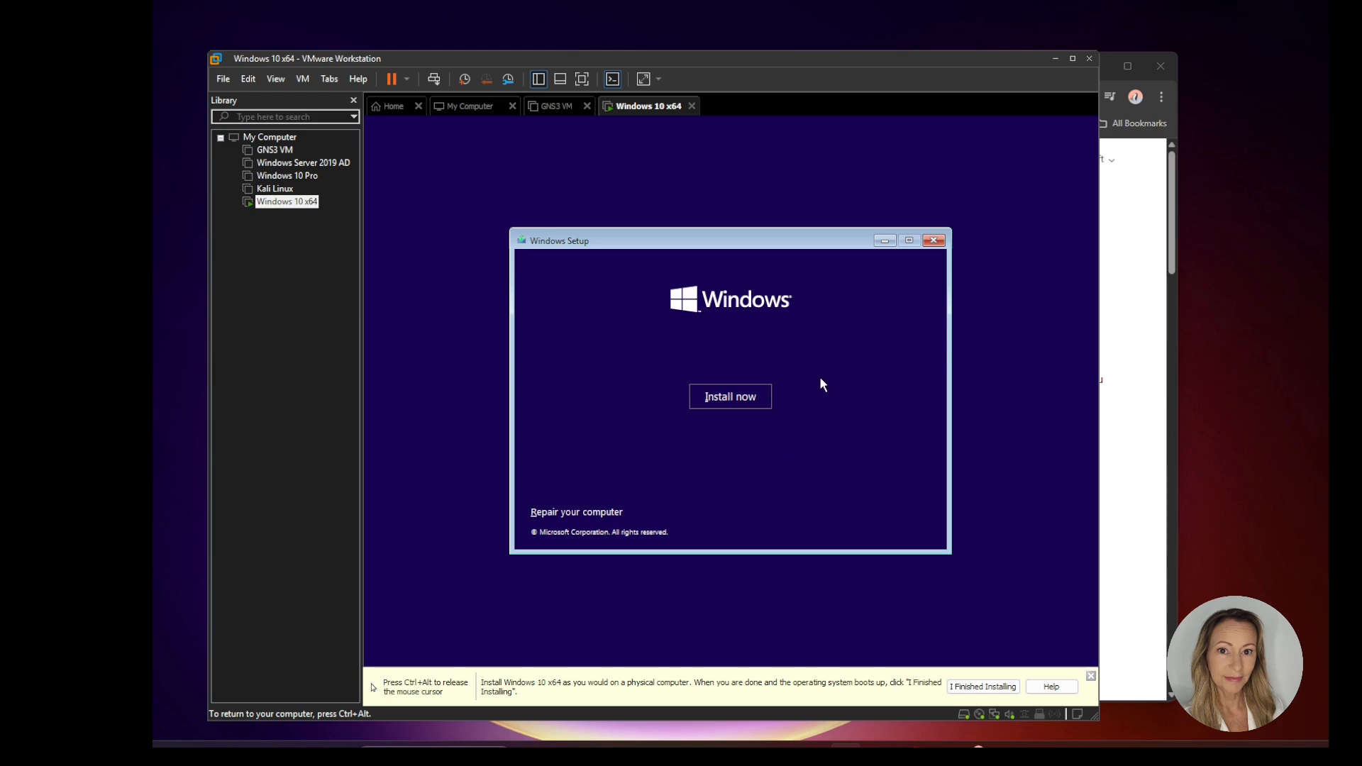
{"action": "left_click", "coordinate": [734, 394]}
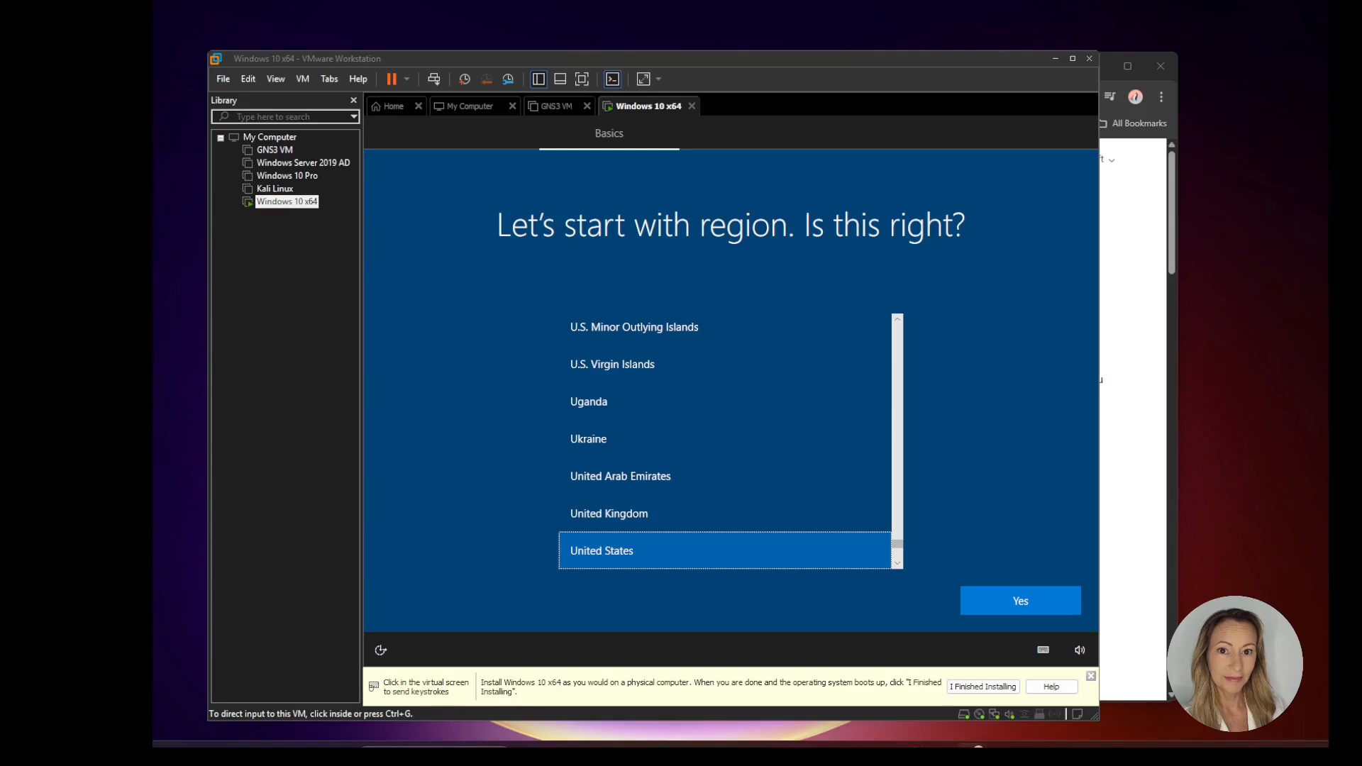
Step: Choose Sweden as the region for the Windows 10 setup and confirm it
{"action": "left_click", "coordinate": [904, 547]}
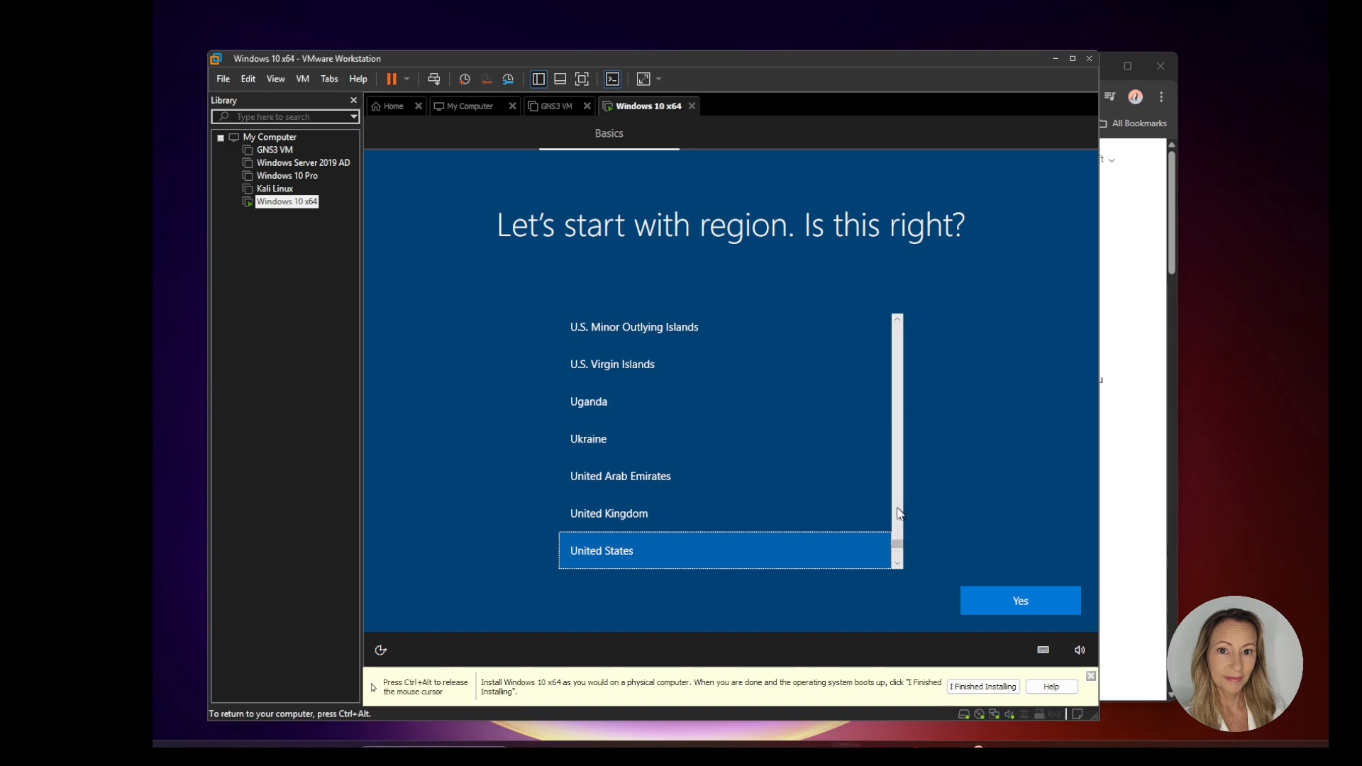
{"action": "scroll", "coordinate": [897, 500], "scroll_direction": "up", "scroll_amount": 5}
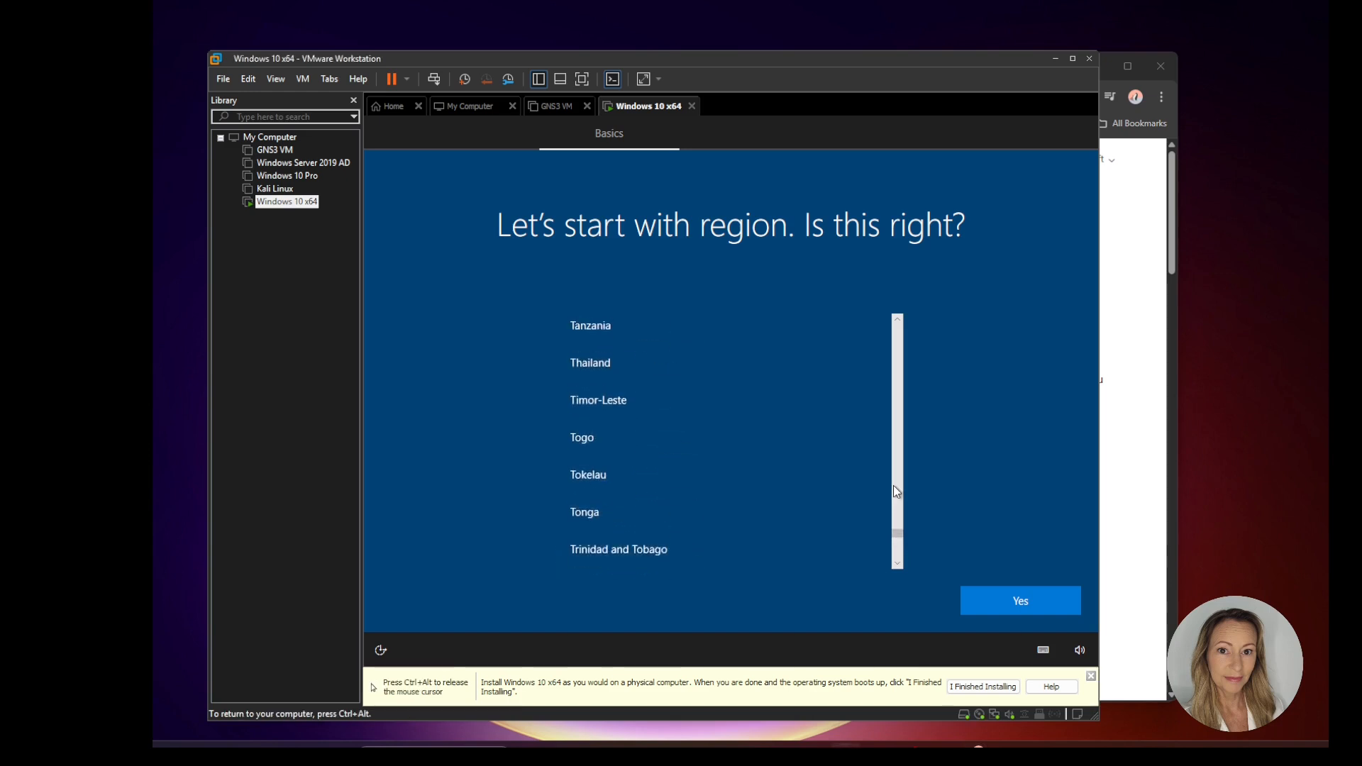
{"action": "scroll", "coordinate": [893, 483], "scroll_direction": "up", "scroll_amount": 3}
{"action": "left_click", "coordinate": [640, 350]}
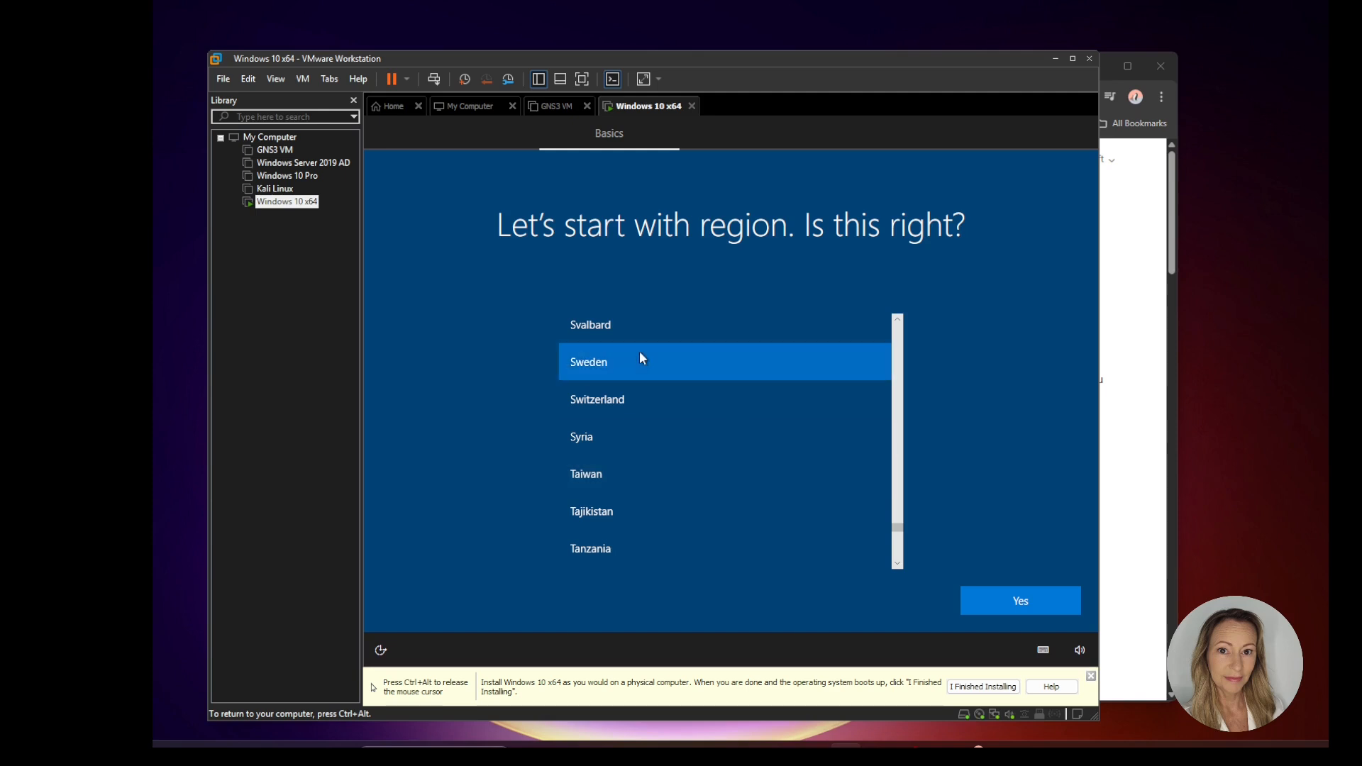
{"action": "left_click", "coordinate": [1022, 598]}
{"action": "key", "text": "ctrl+alt"}
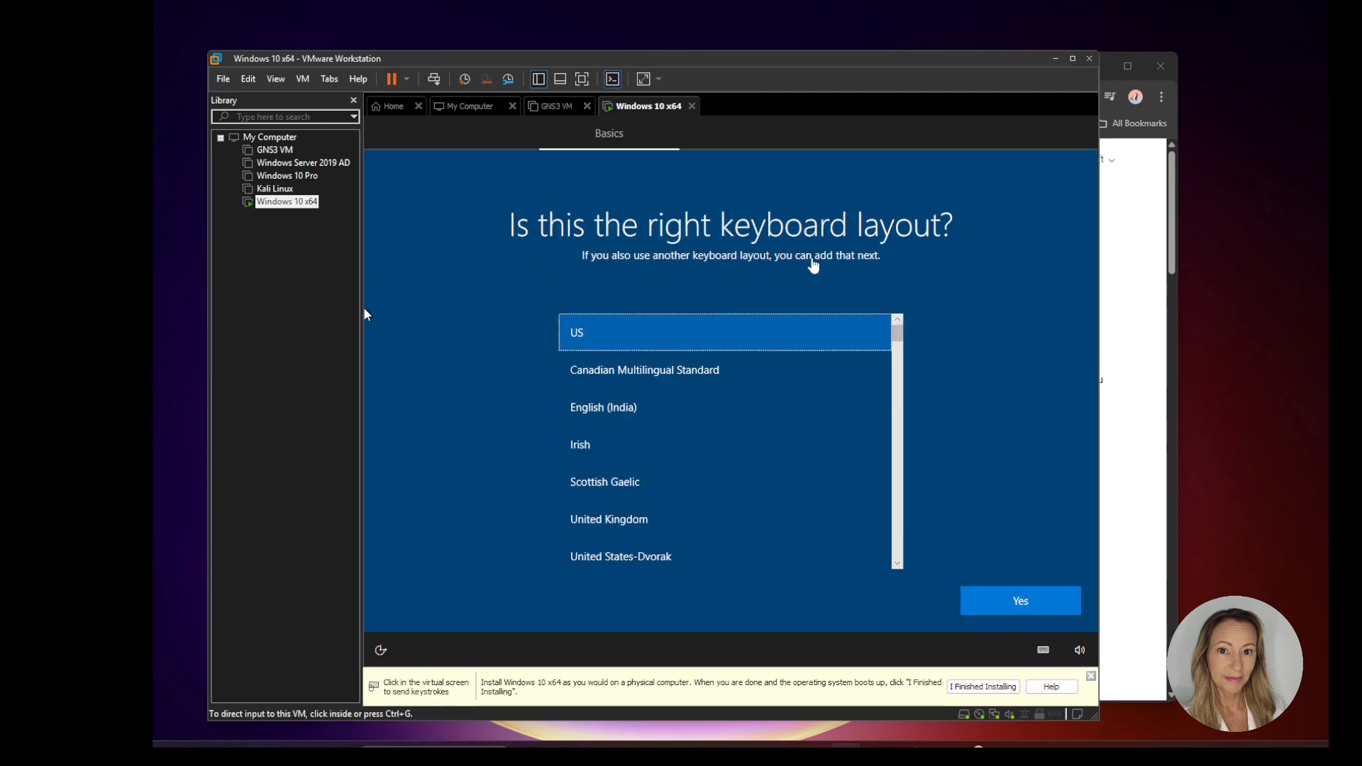
Step: Choose the Swedish keyboard layout and skip adding a second layout
{"action": "left_click", "coordinate": [646, 333]}
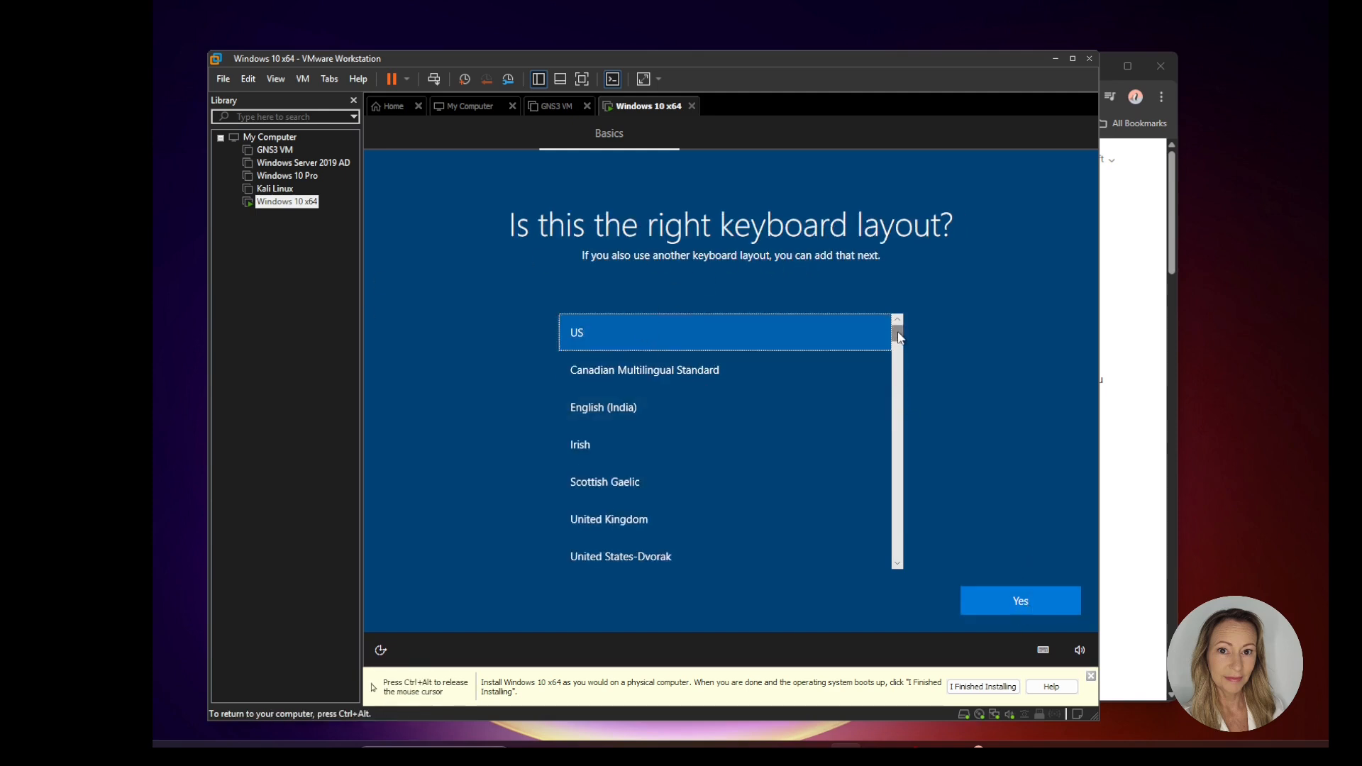
{"action": "left_click_drag", "start_coordinate": [897, 338], "coordinate": [882, 532]}
{"action": "left_click", "coordinate": [642, 447]}
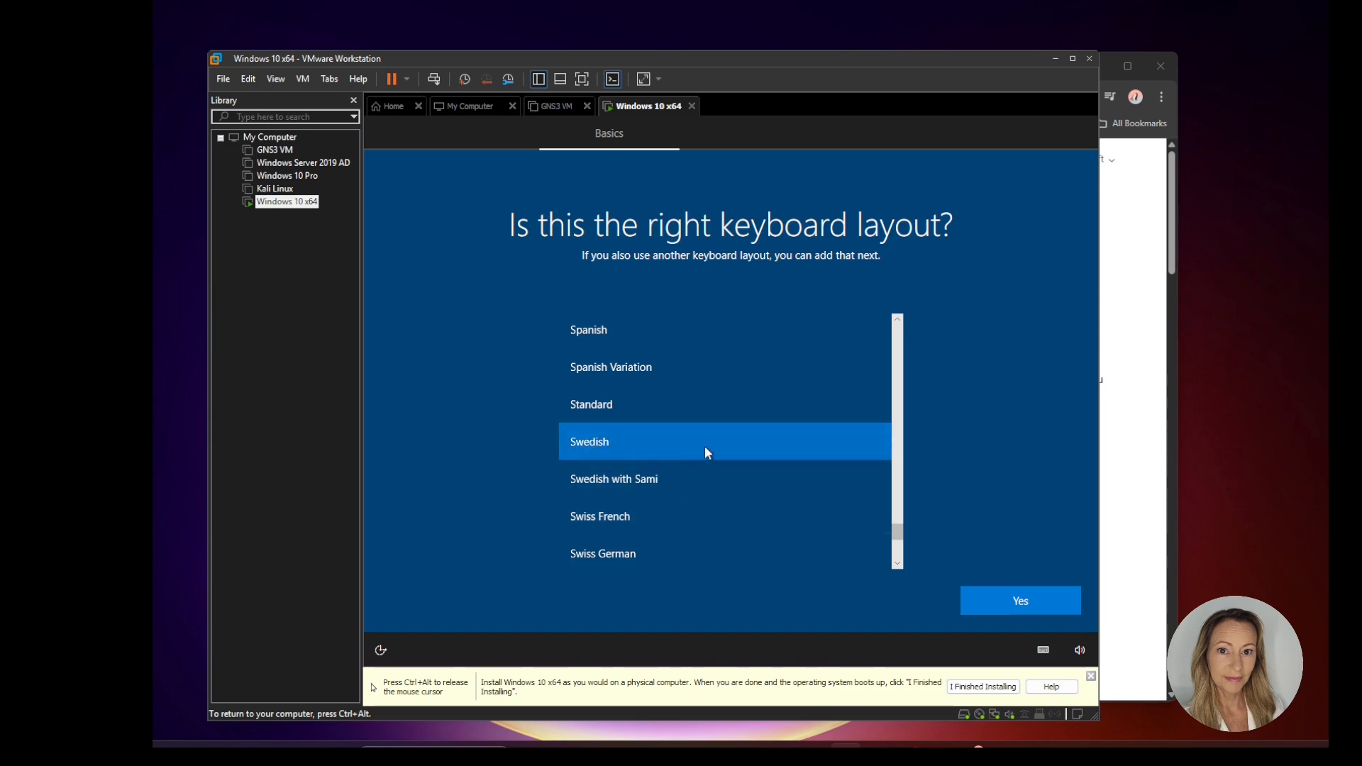
{"action": "left_click", "coordinate": [1039, 604]}
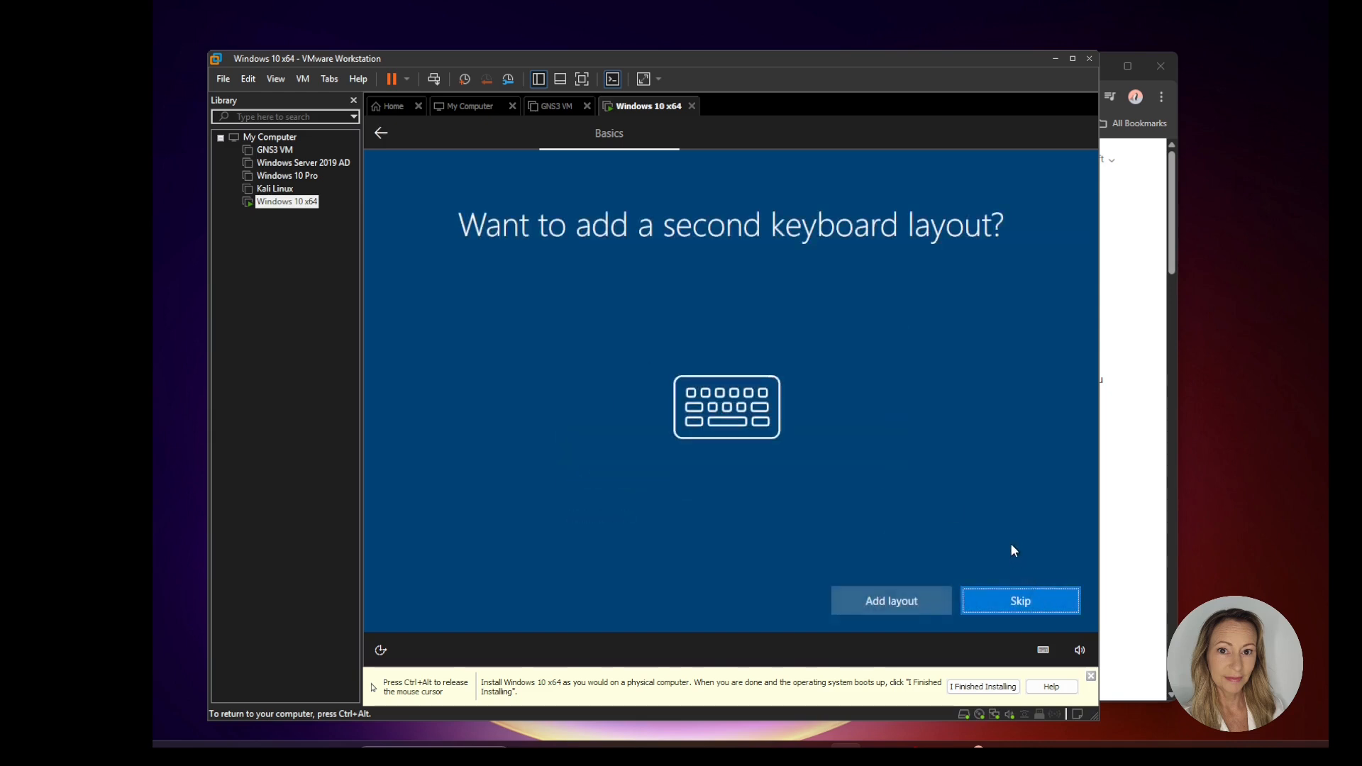
{"action": "left_click", "coordinate": [1012, 602]}
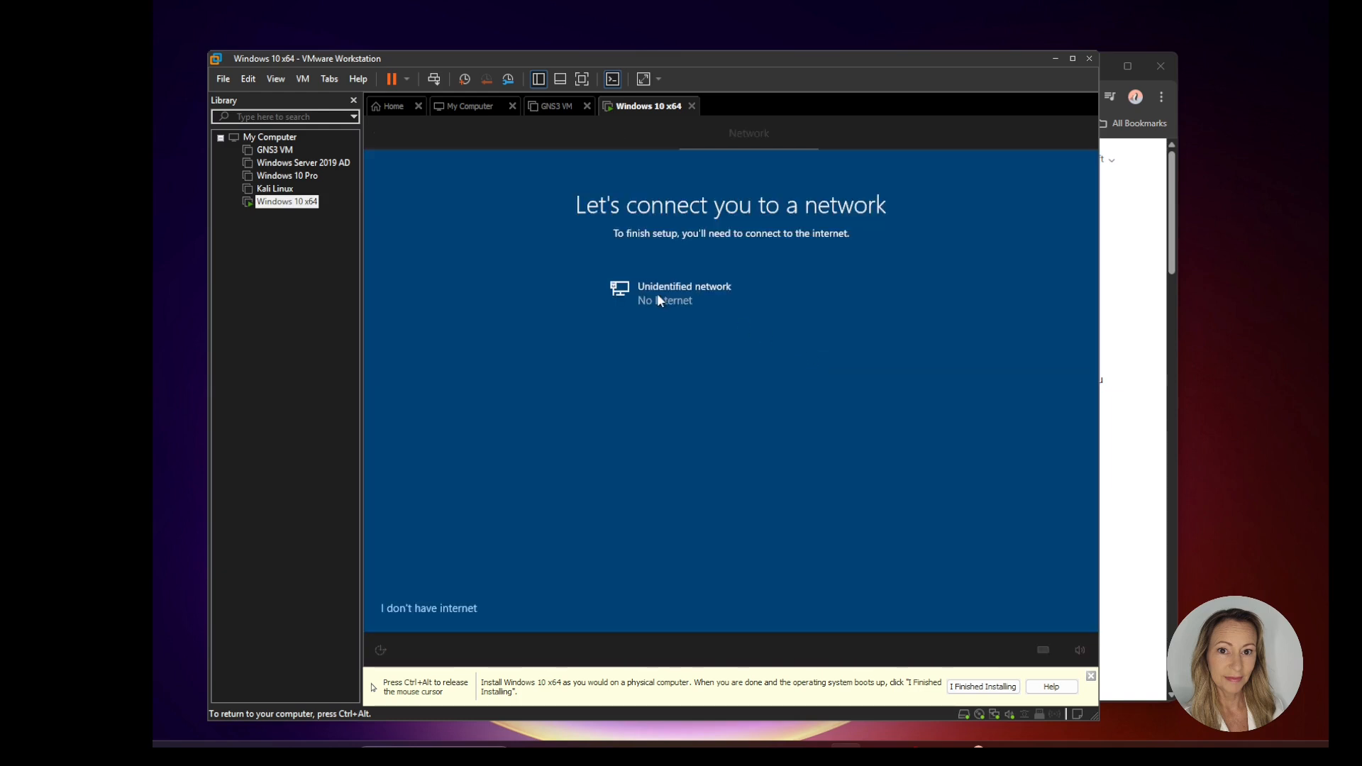
Step: Continue with limited setup without an internet connection and enter the user name for the local account
{"action": "left_click", "coordinate": [423, 609]}
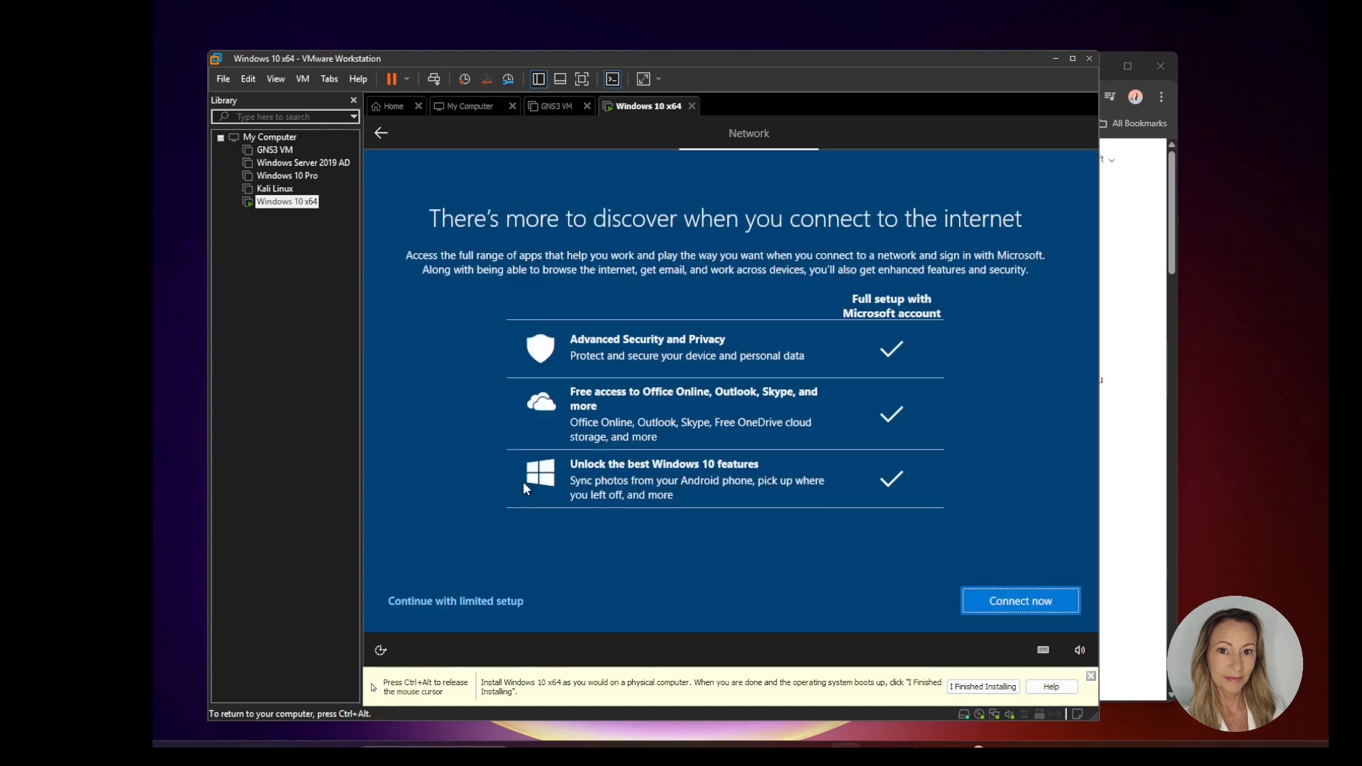
{"action": "left_click", "coordinate": [444, 600]}
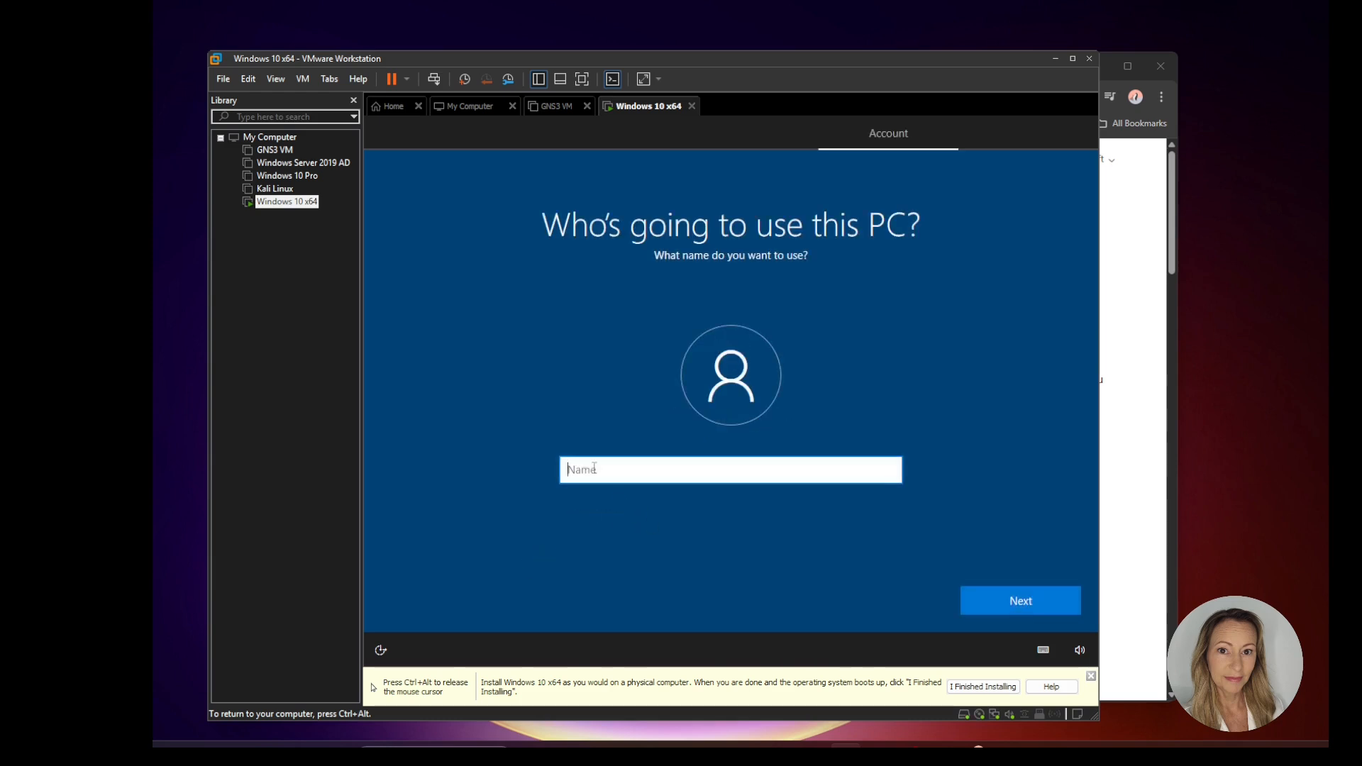
{"action": "type", "text": "dani"}
{"action": "left_click", "coordinate": [1045, 603]}
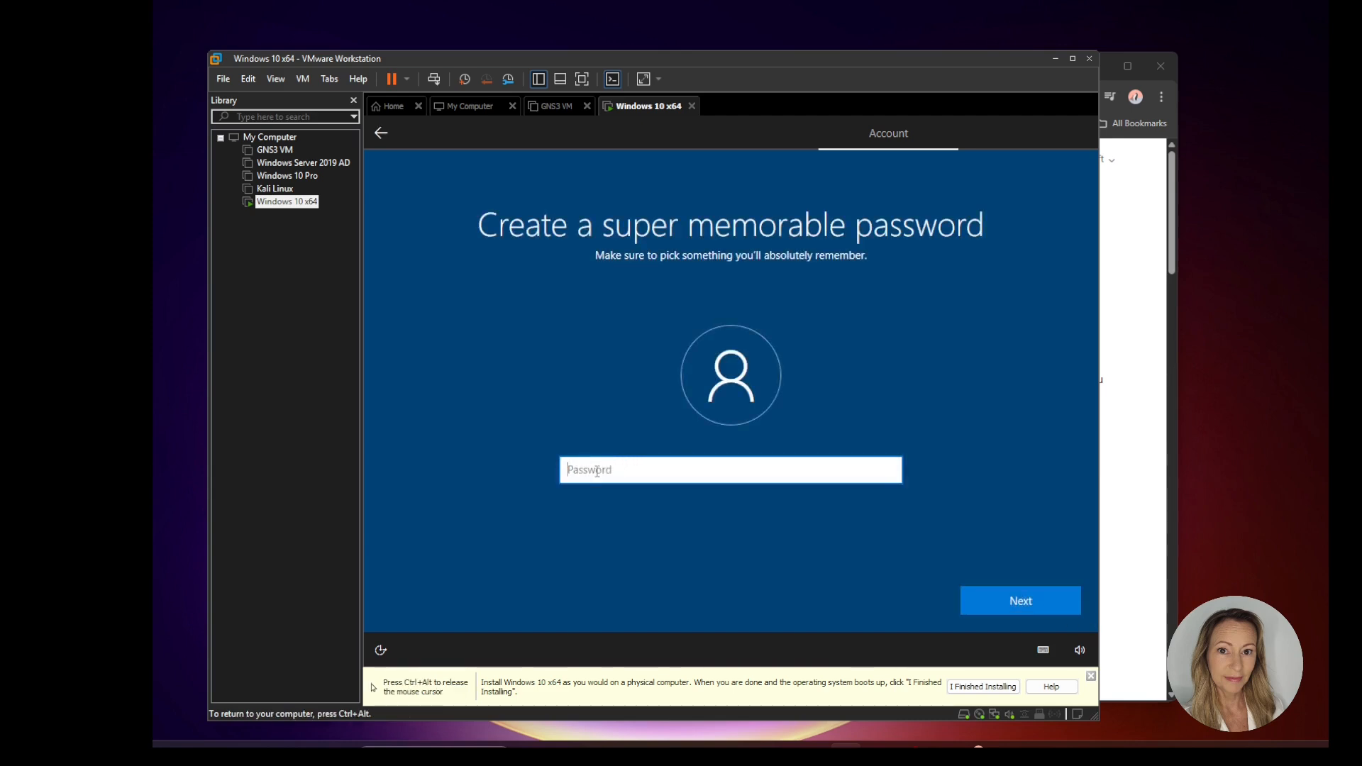
Step: Enter the account password and confirm it
{"action": "type", "text": "••••••"}
{"action": "left_click", "coordinate": [970, 591]}
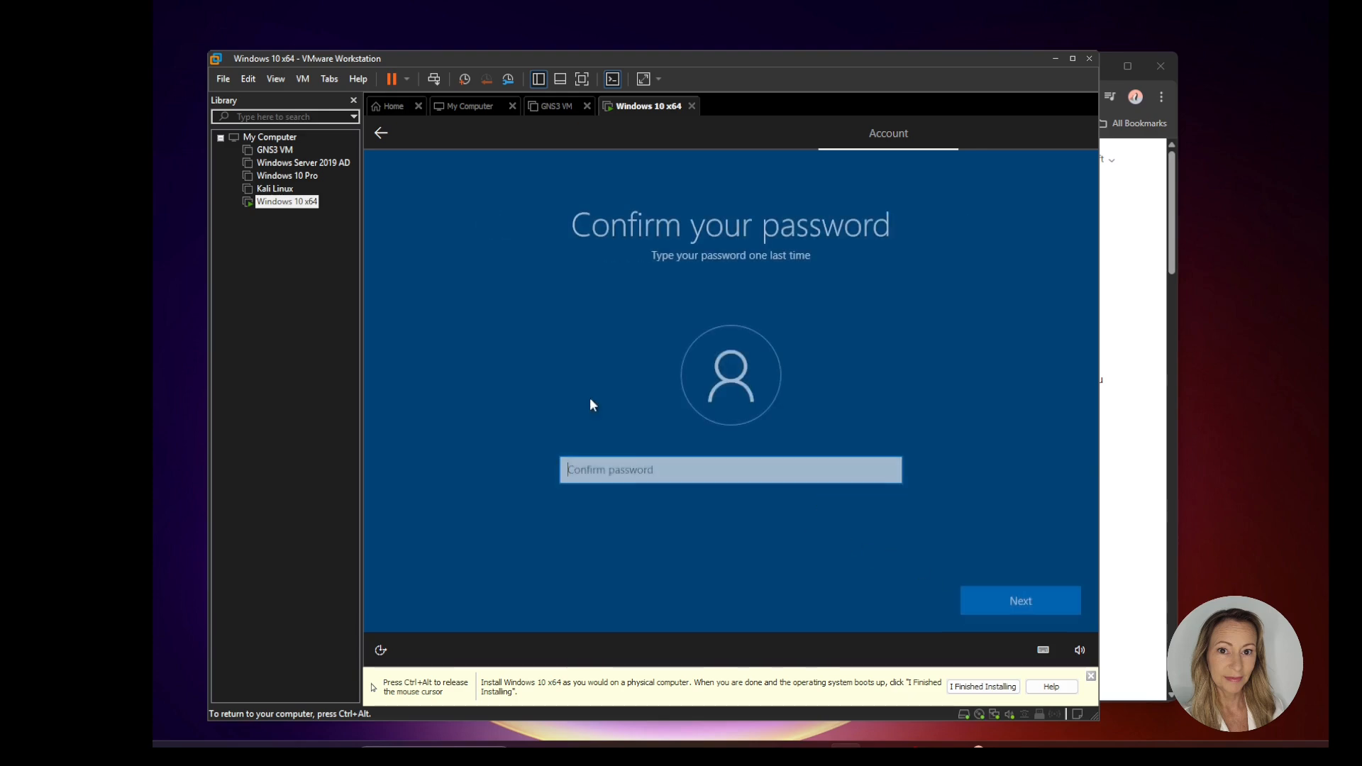
{"action": "type", "text": "••••••"}
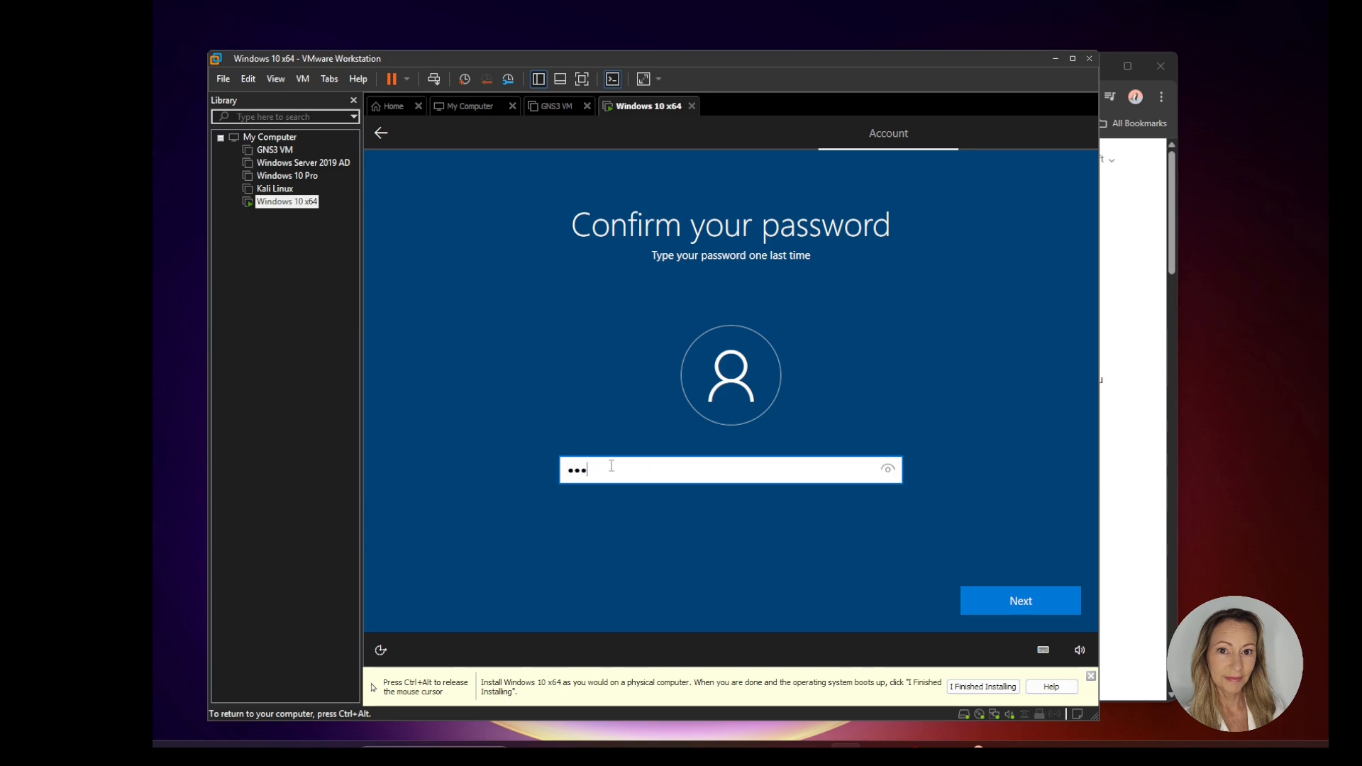
{"action": "left_click", "coordinate": [1021, 596]}
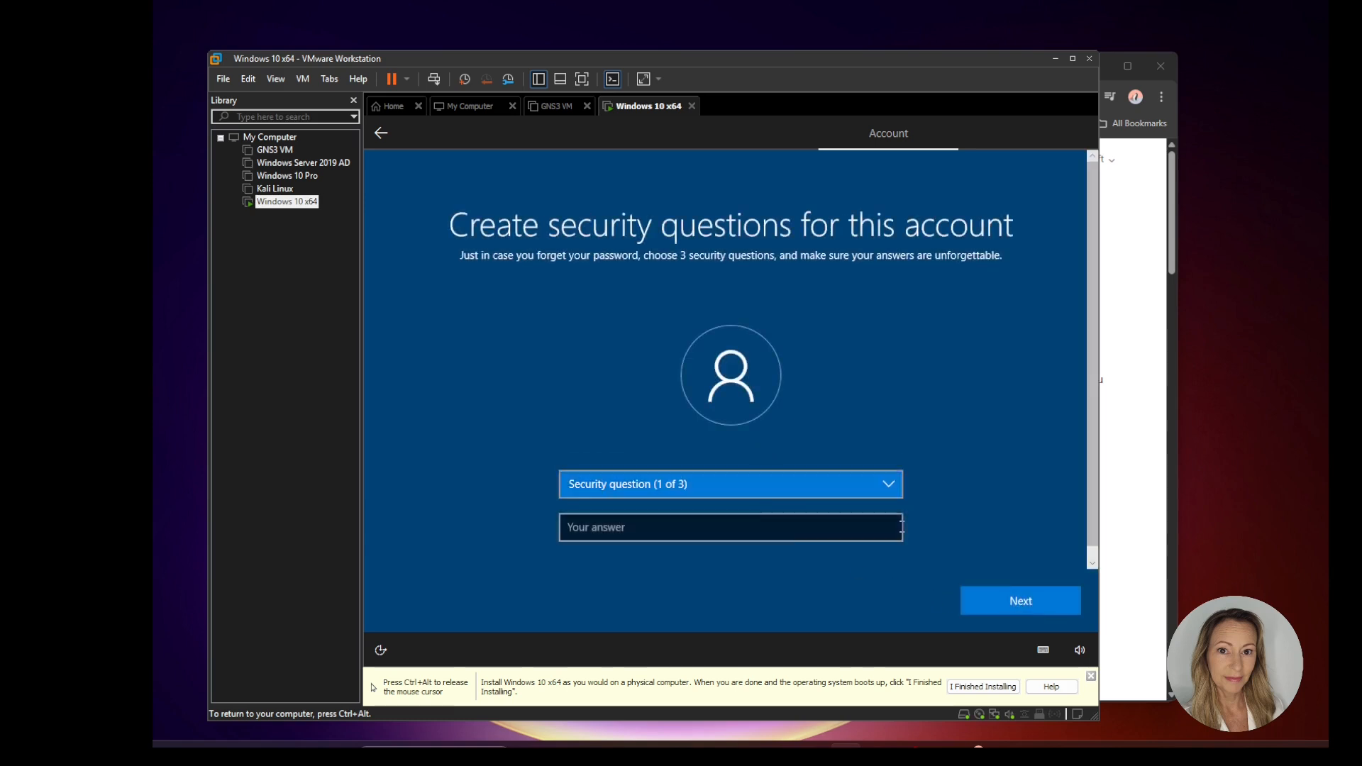
Step: Set the first security question to "What was your first pet's name?" with the answer "a"
{"action": "left_click", "coordinate": [890, 482]}
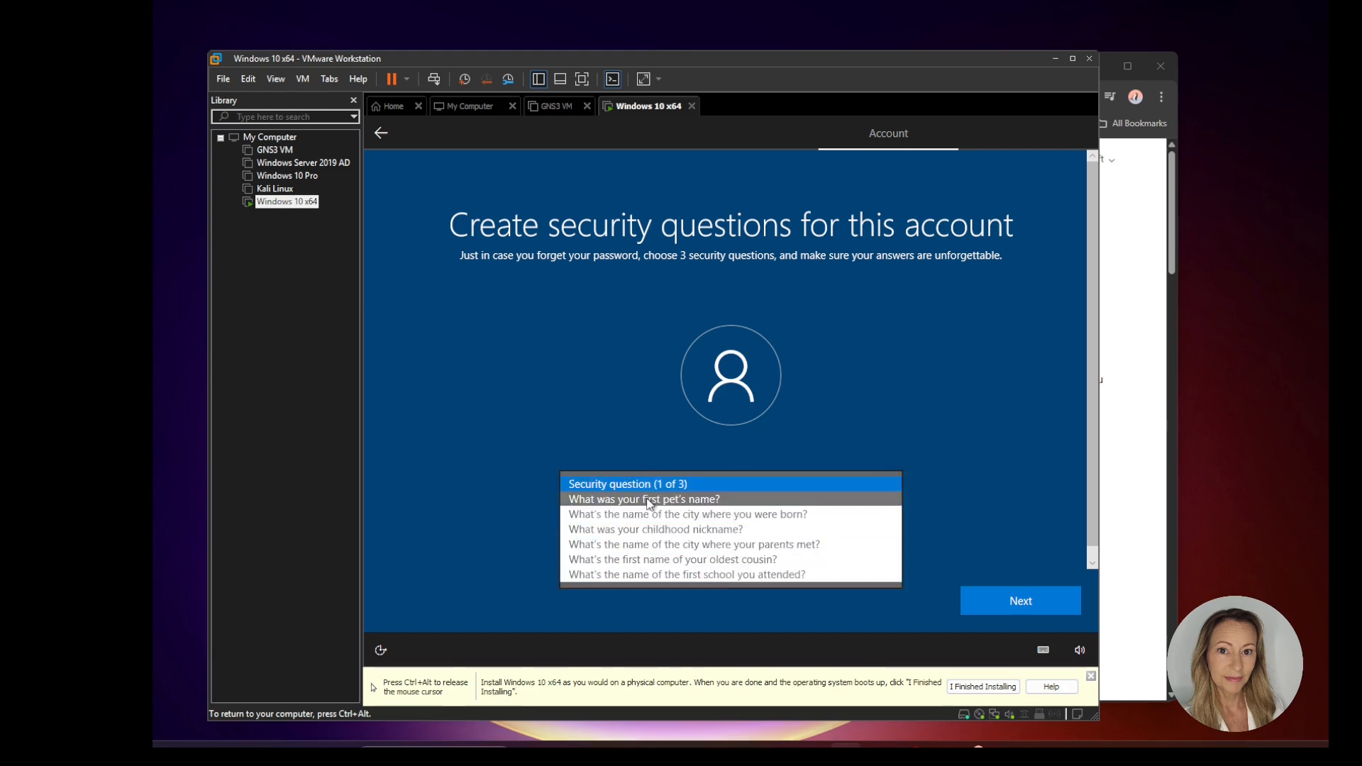
{"action": "left_click", "coordinate": [645, 500]}
{"action": "left_click", "coordinate": [618, 527]}
{"action": "type", "text": "a"}
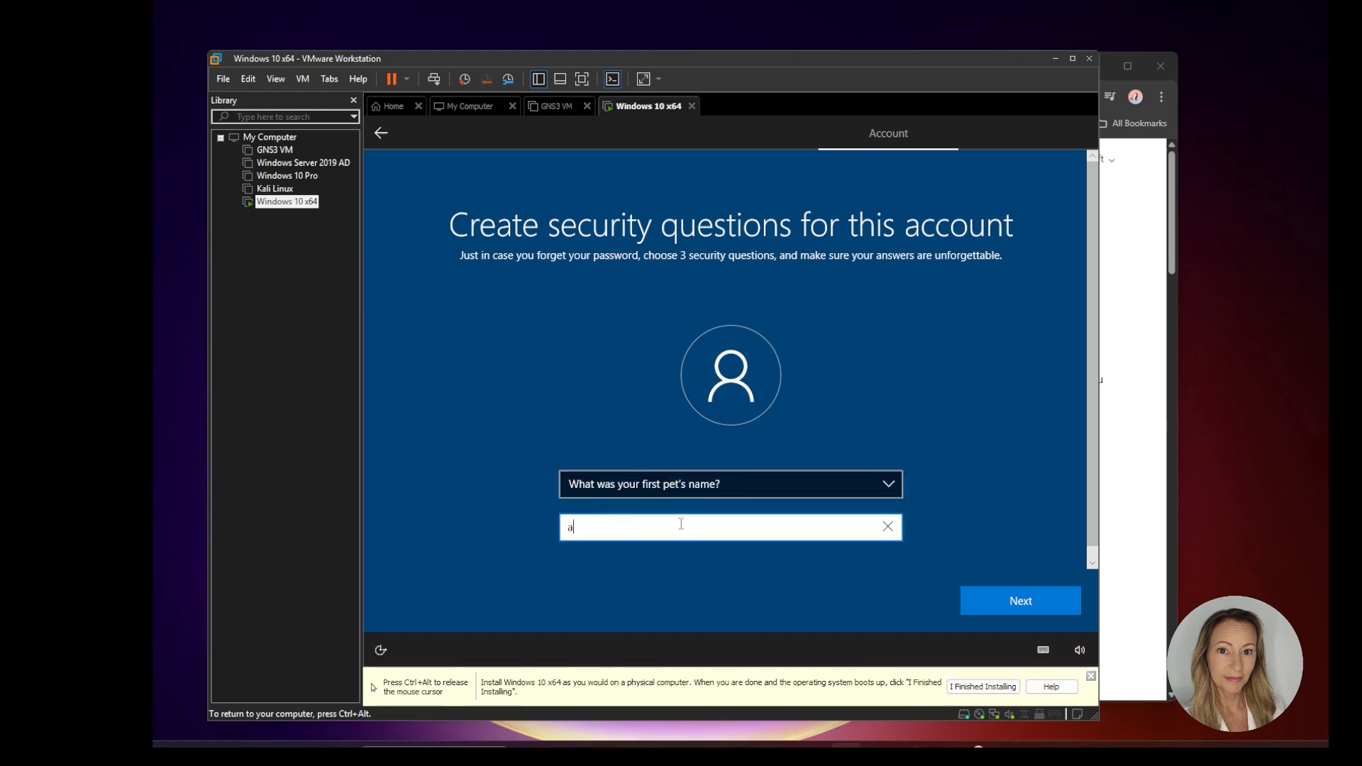
{"action": "left_click", "coordinate": [1018, 602]}
Step: Set the second security question to "What's the name of the city where you were born?" with the answer "a"
{"action": "left_click", "coordinate": [890, 483]}
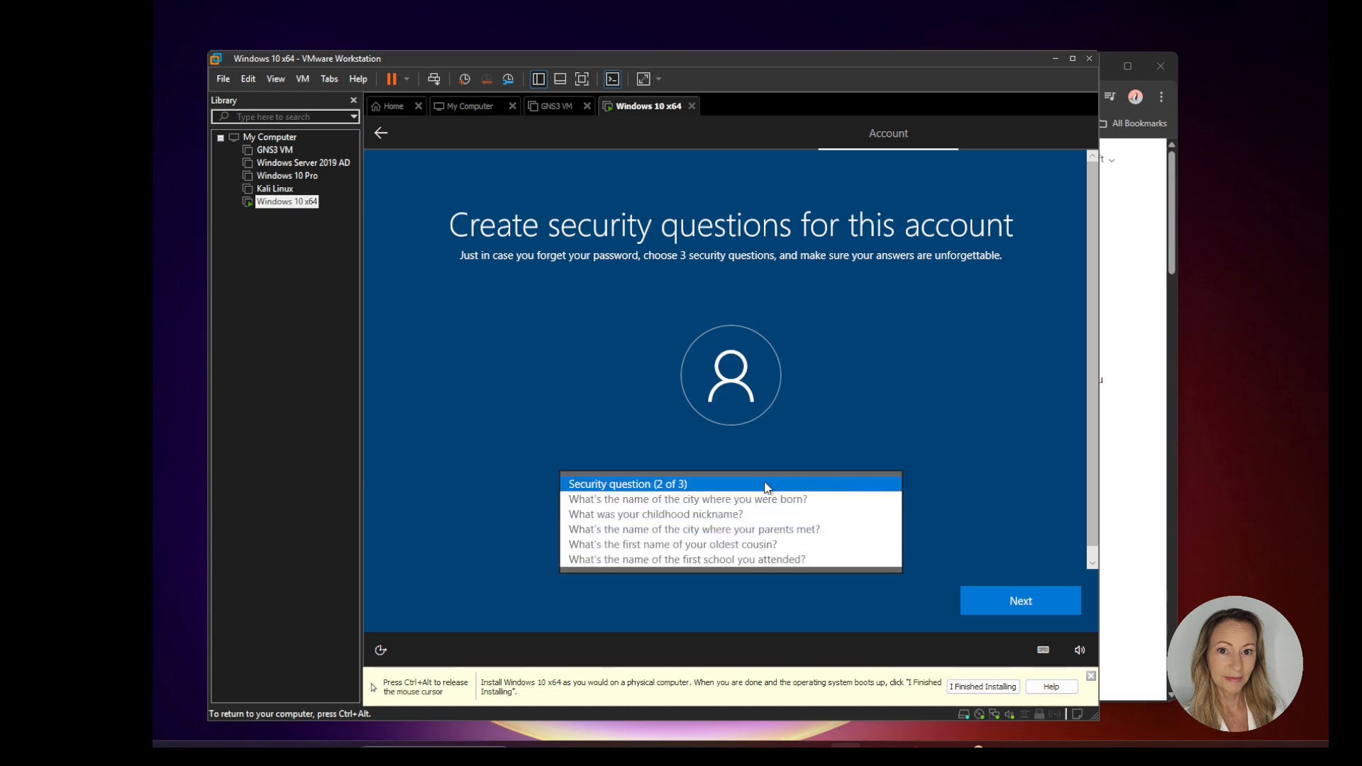
{"action": "left_click", "coordinate": [624, 496]}
{"action": "left_click", "coordinate": [623, 526]}
{"action": "type", "text": "a"}
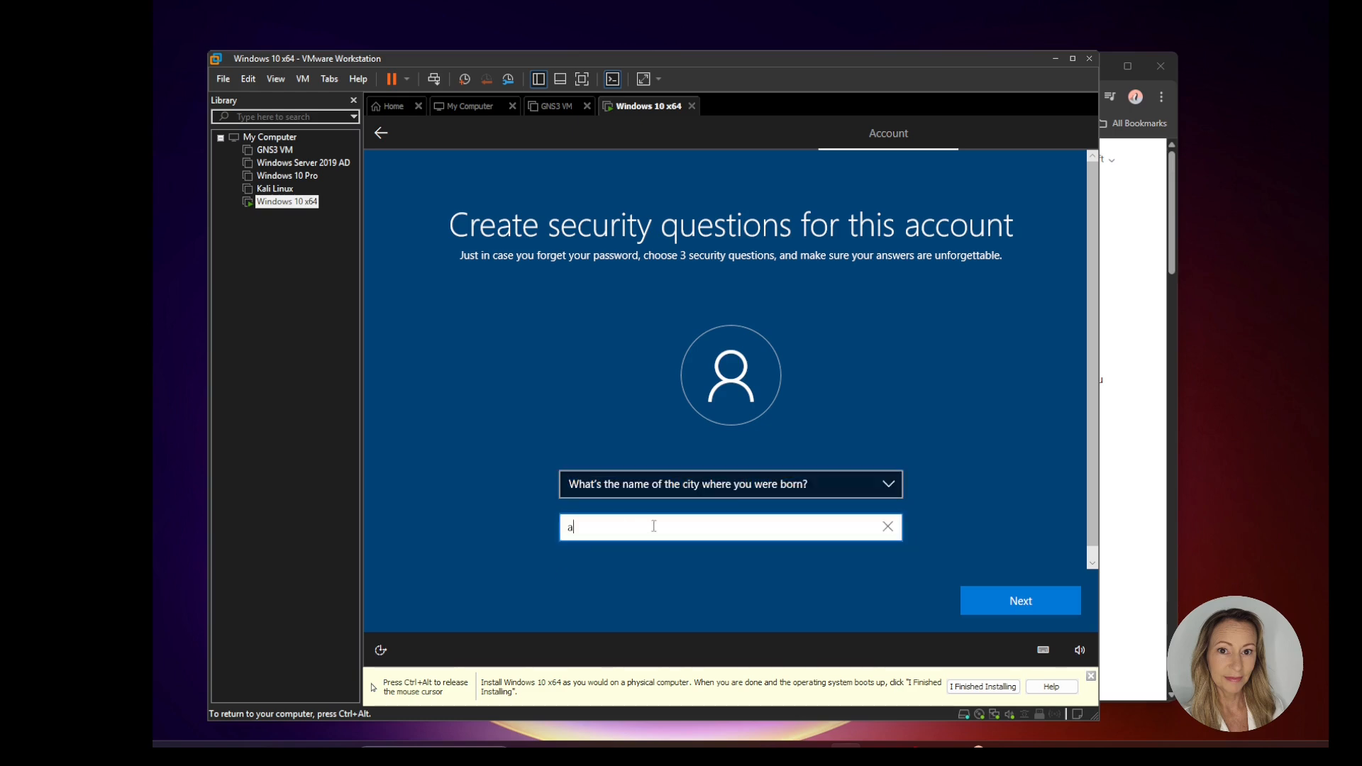
{"action": "left_click", "coordinate": [1047, 609]}
{"action": "left_click", "coordinate": [888, 483]}
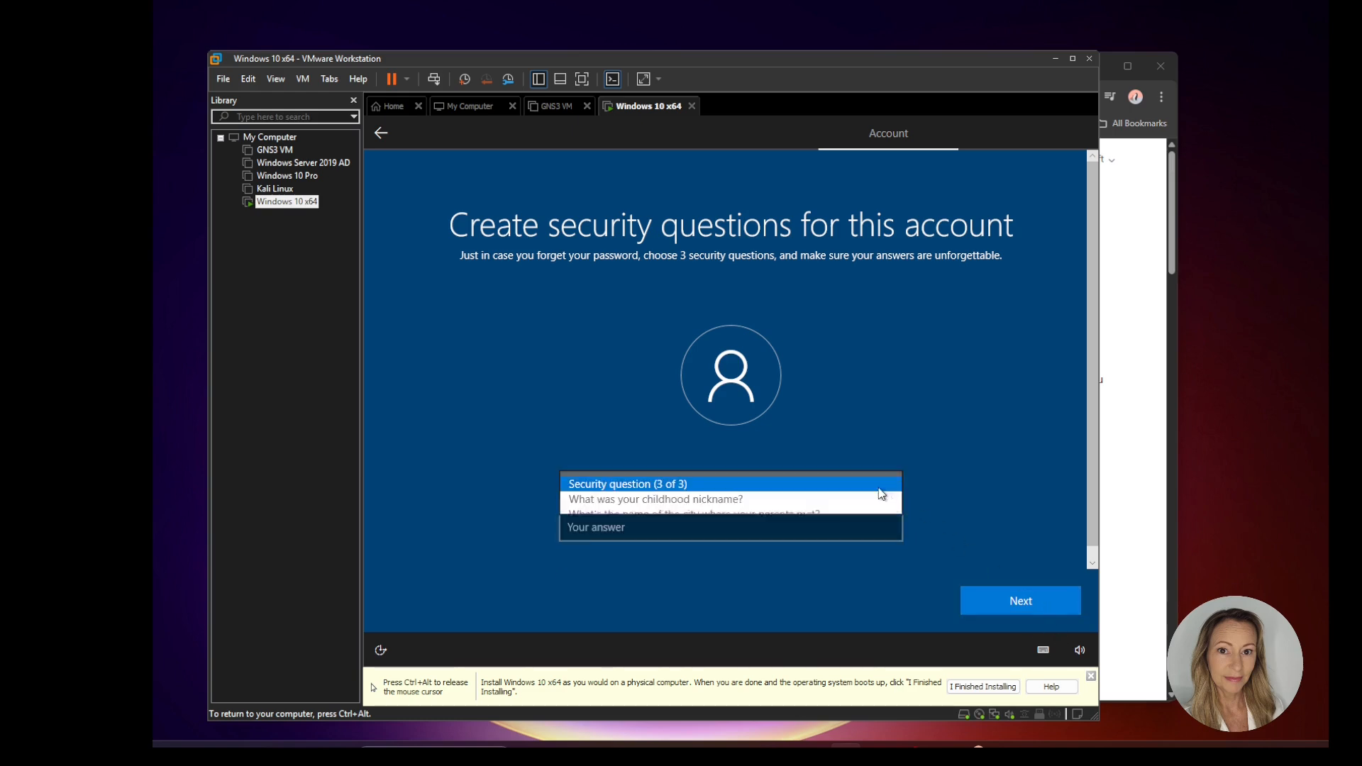
{"action": "left_click", "coordinate": [766, 501]}
{"action": "left_click", "coordinate": [659, 526]}
{"action": "type", "text": "a"}
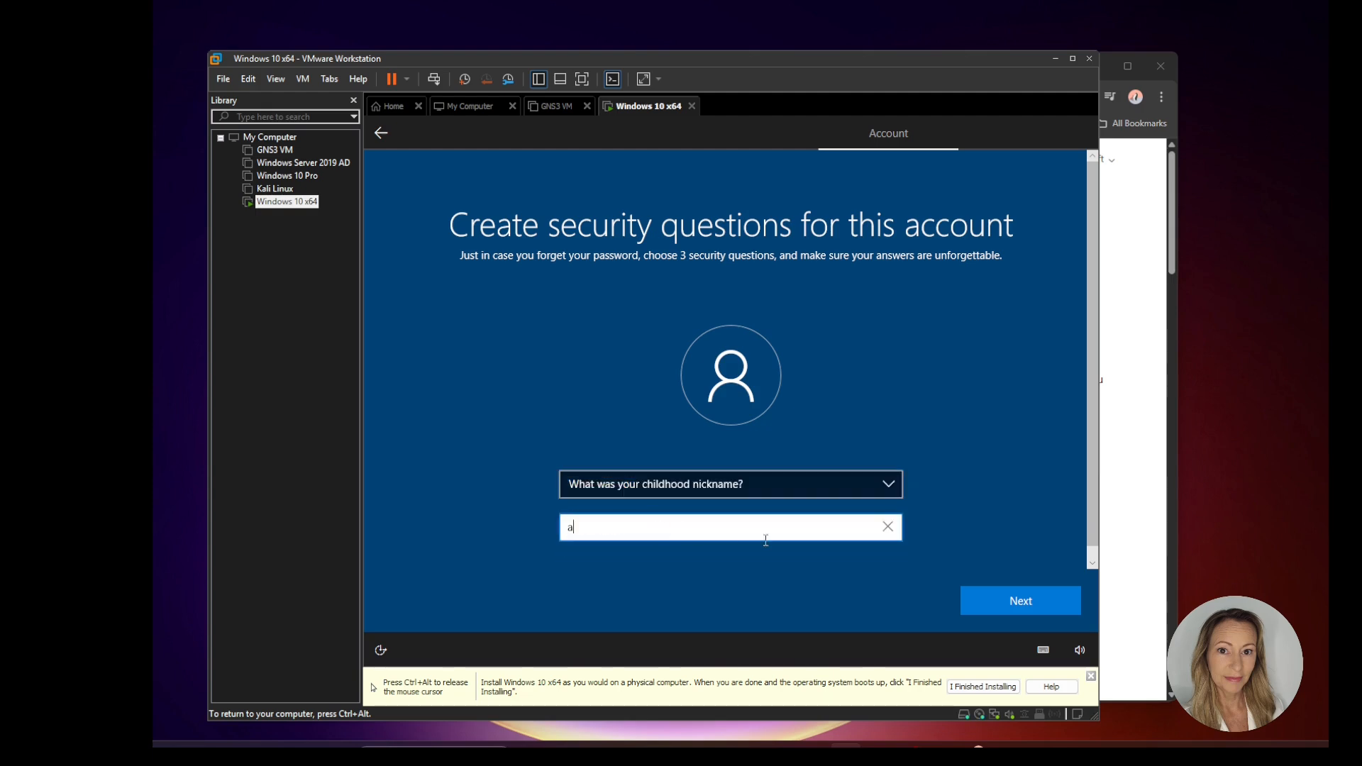
{"action": "left_click", "coordinate": [1032, 610]}
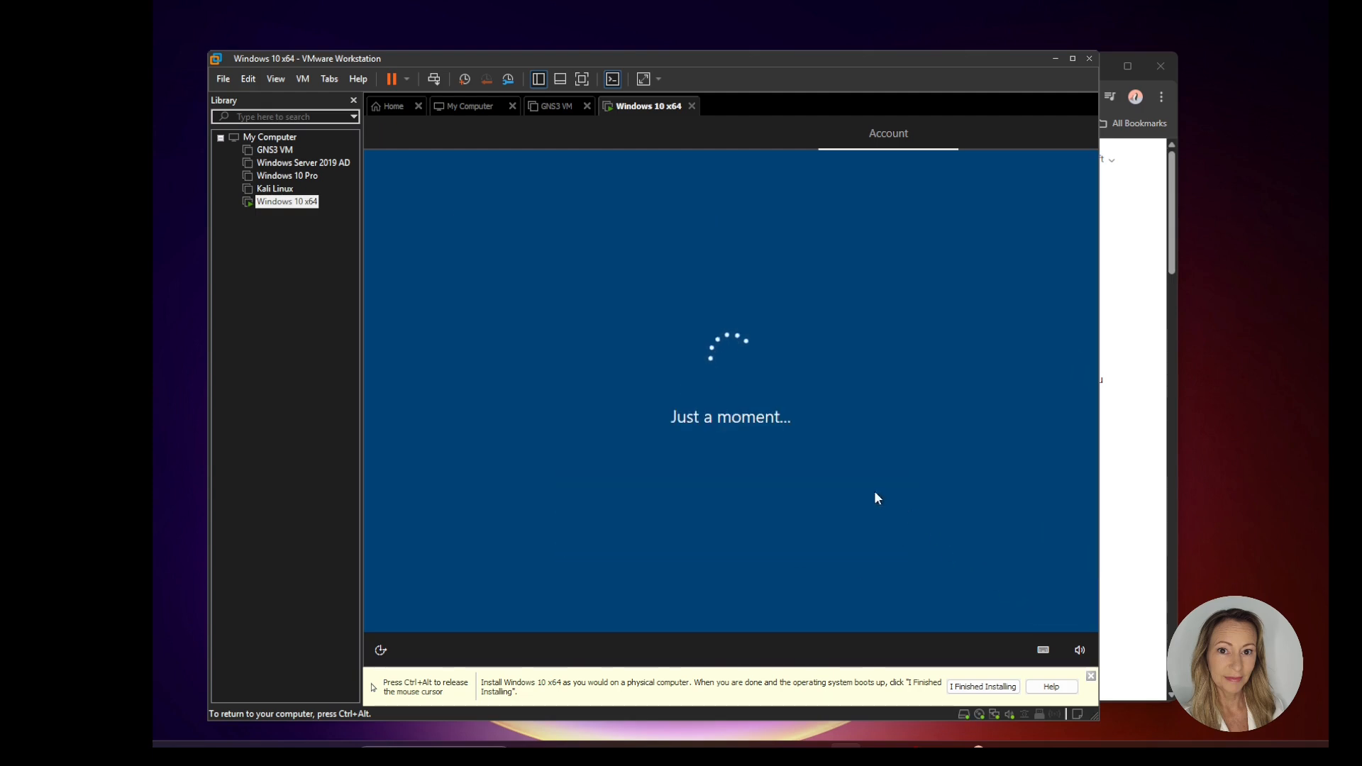
{"action": "key", "text": "ctrl+alt"}
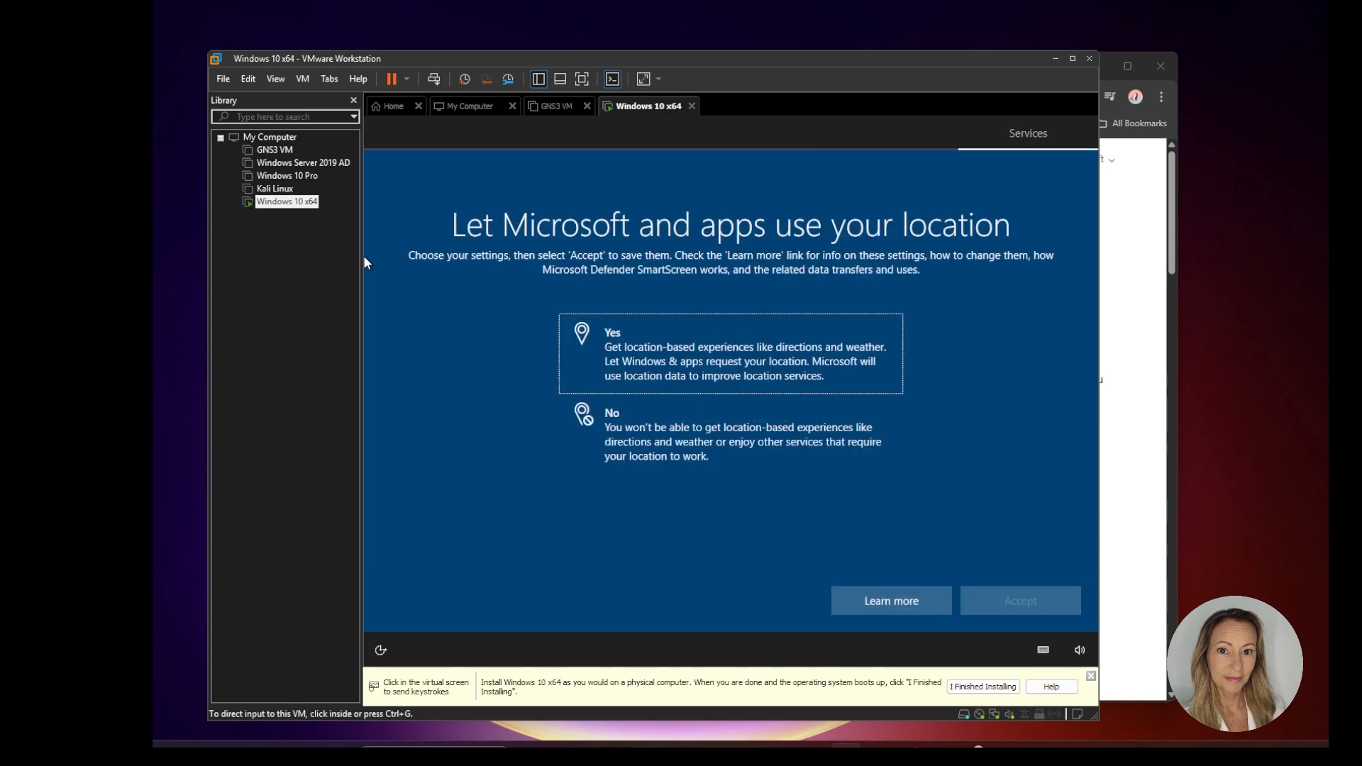
Step: Decline location use by Microsoft and apps, and decline Find my device
{"action": "left_click", "coordinate": [765, 446]}
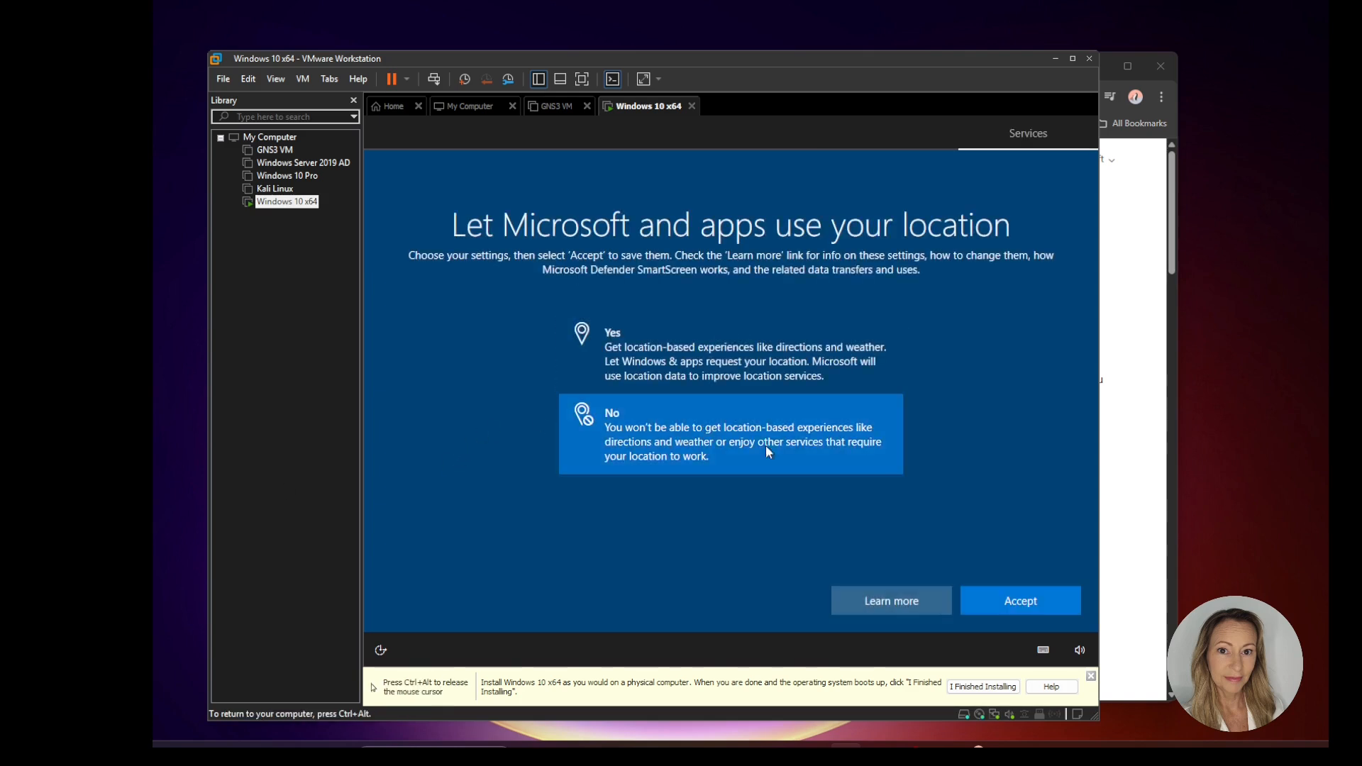
{"action": "left_click", "coordinate": [1027, 601]}
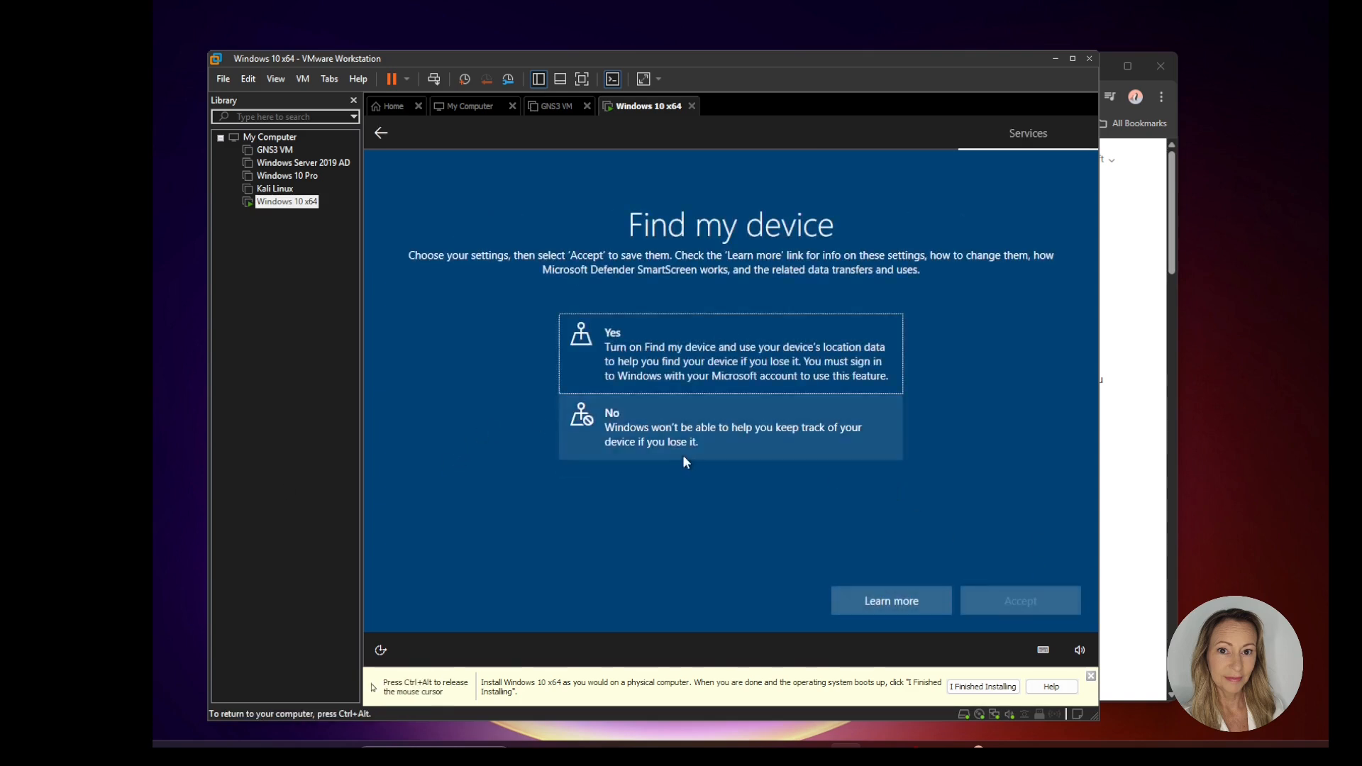
{"action": "left_click", "coordinate": [709, 454]}
{"action": "left_click", "coordinate": [1020, 601]}
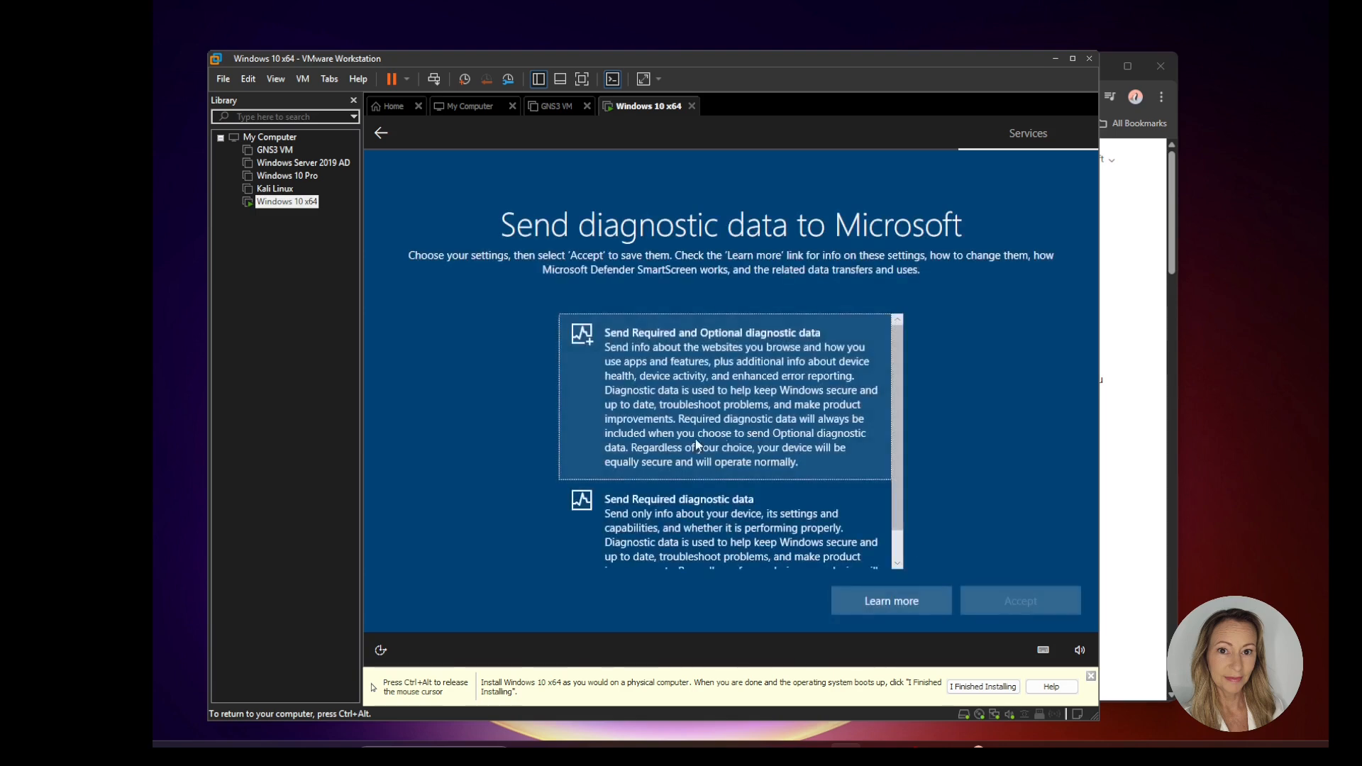
Step: Send only required diagnostic data, declining both inking and typing improvement and tailored experiences
{"action": "left_click", "coordinate": [655, 527]}
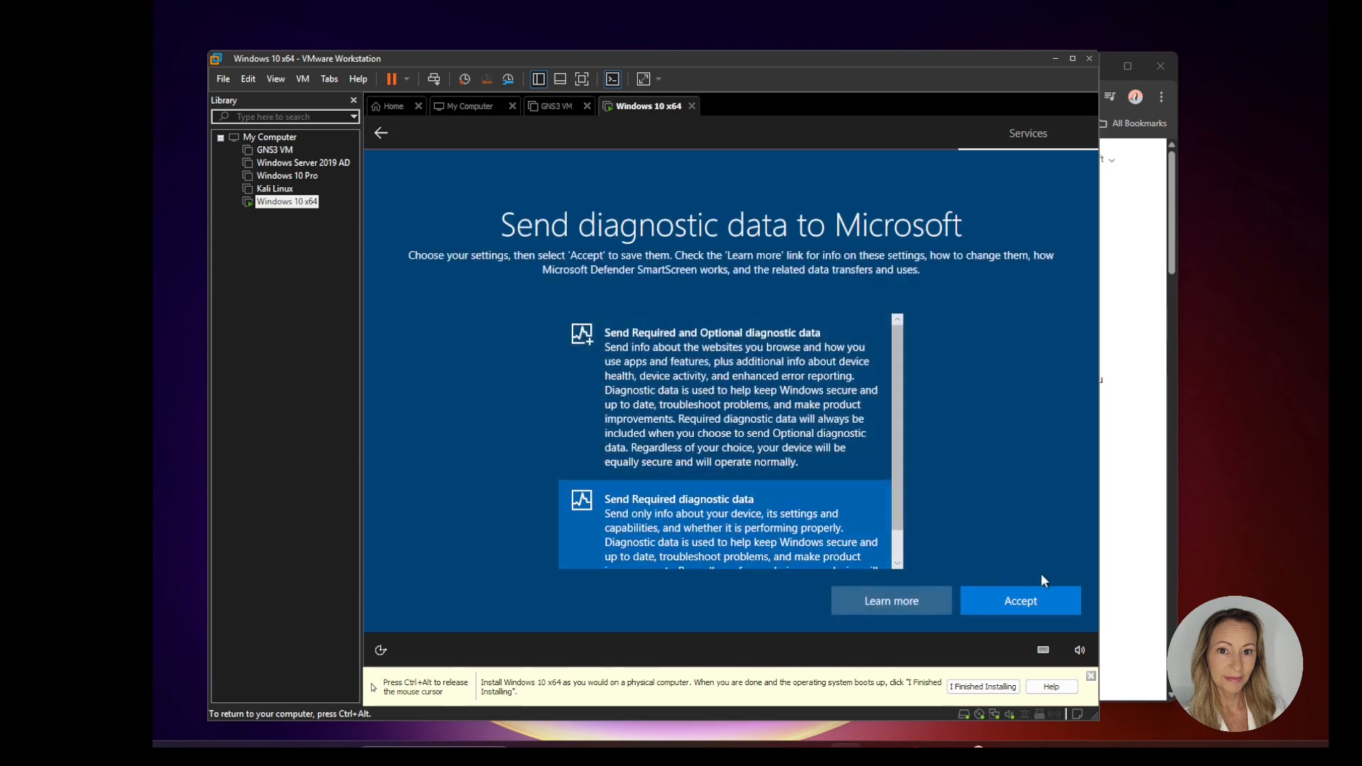
{"action": "left_click", "coordinate": [1036, 600]}
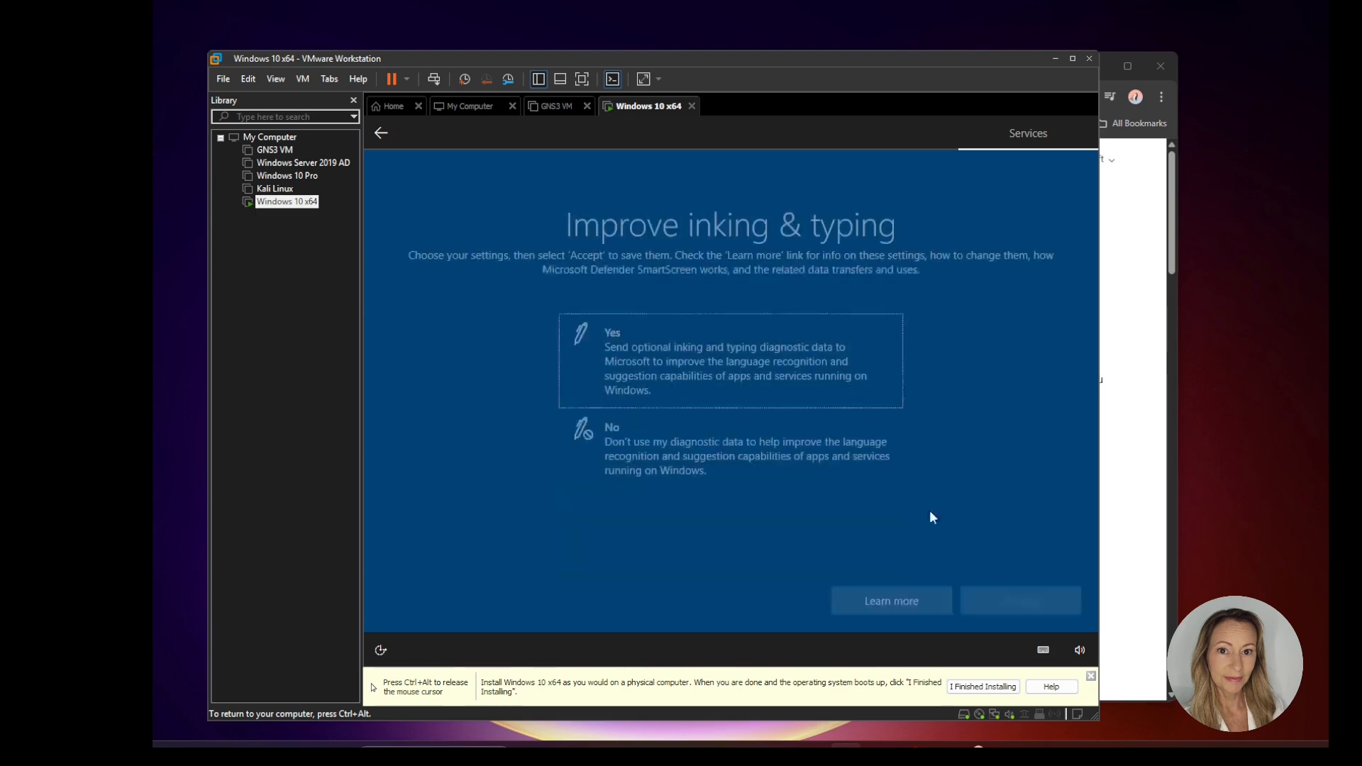
{"action": "left_click", "coordinate": [761, 455]}
{"action": "left_click", "coordinate": [1030, 596]}
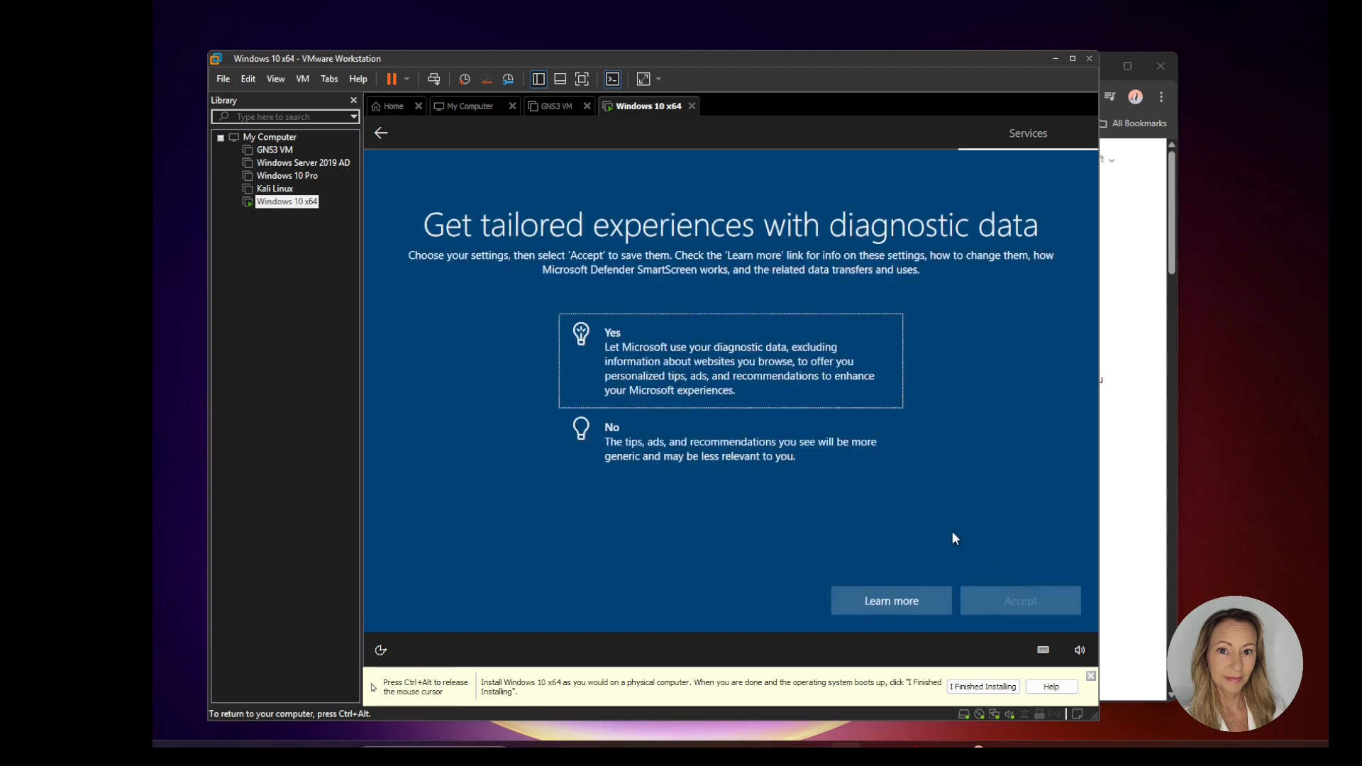
{"action": "left_click", "coordinate": [698, 444]}
{"action": "left_click", "coordinate": [1046, 602]}
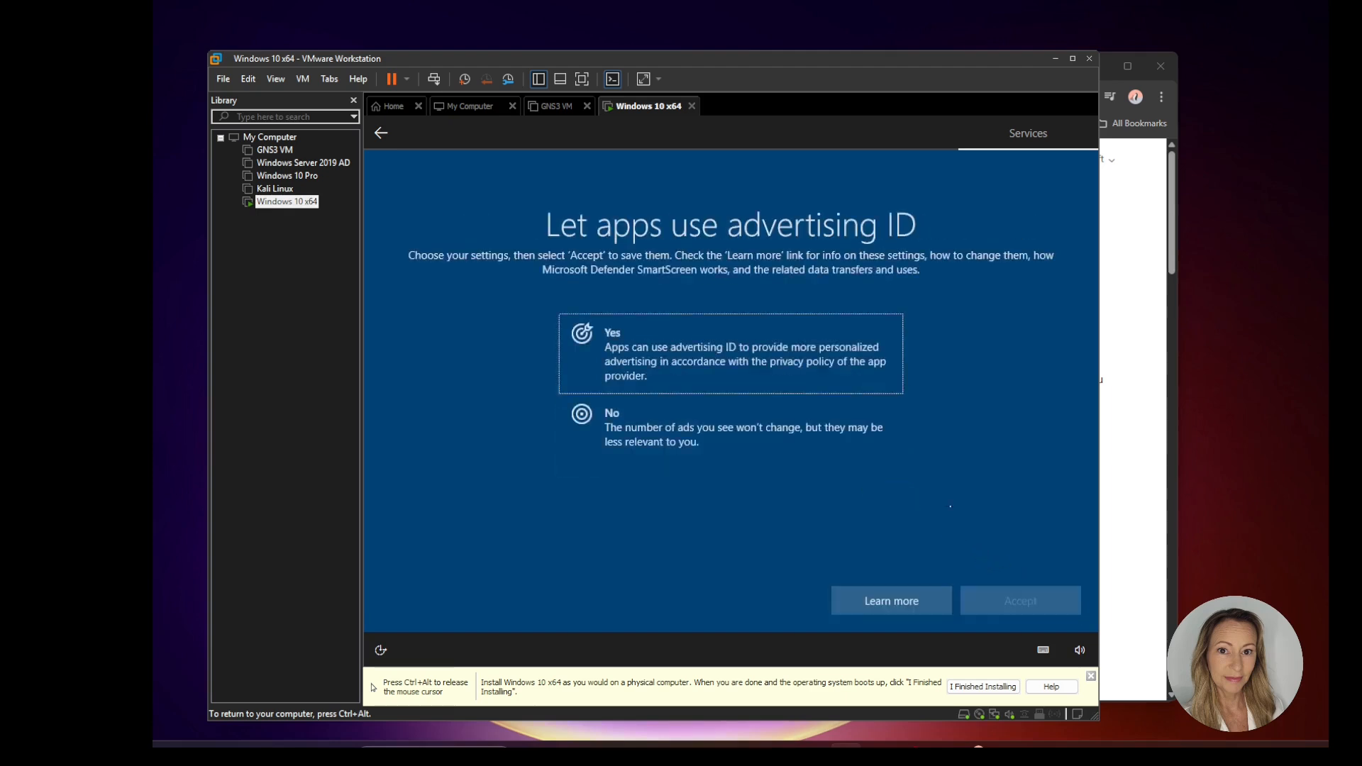
Step: Decline letting apps use the advertising ID and accept the setting
{"action": "left_click", "coordinate": [697, 411]}
{"action": "left_click", "coordinate": [1037, 600]}
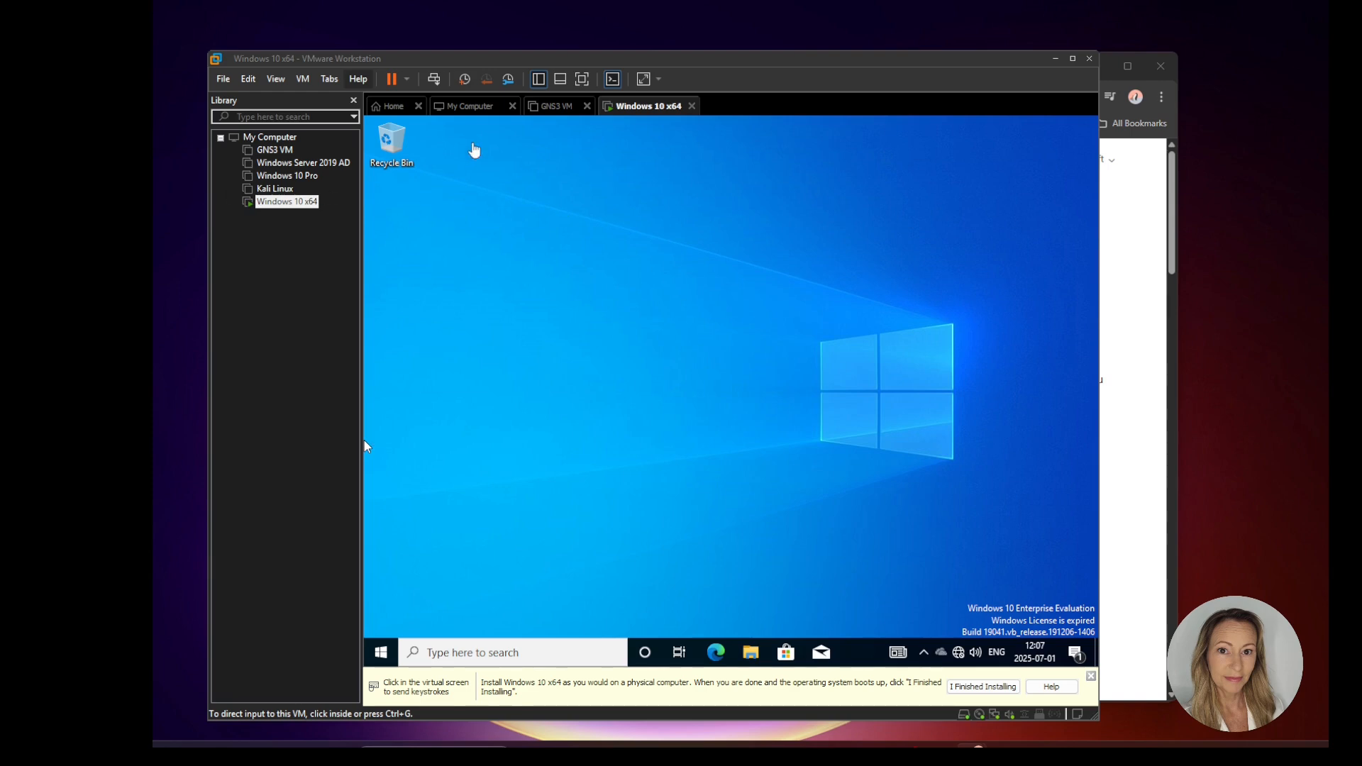
Step: Start the VMware Tools installation for the virtual machine and open the VMware Tools DVD drive (D:) in File Explorer
{"action": "left_click", "coordinate": [303, 80]}
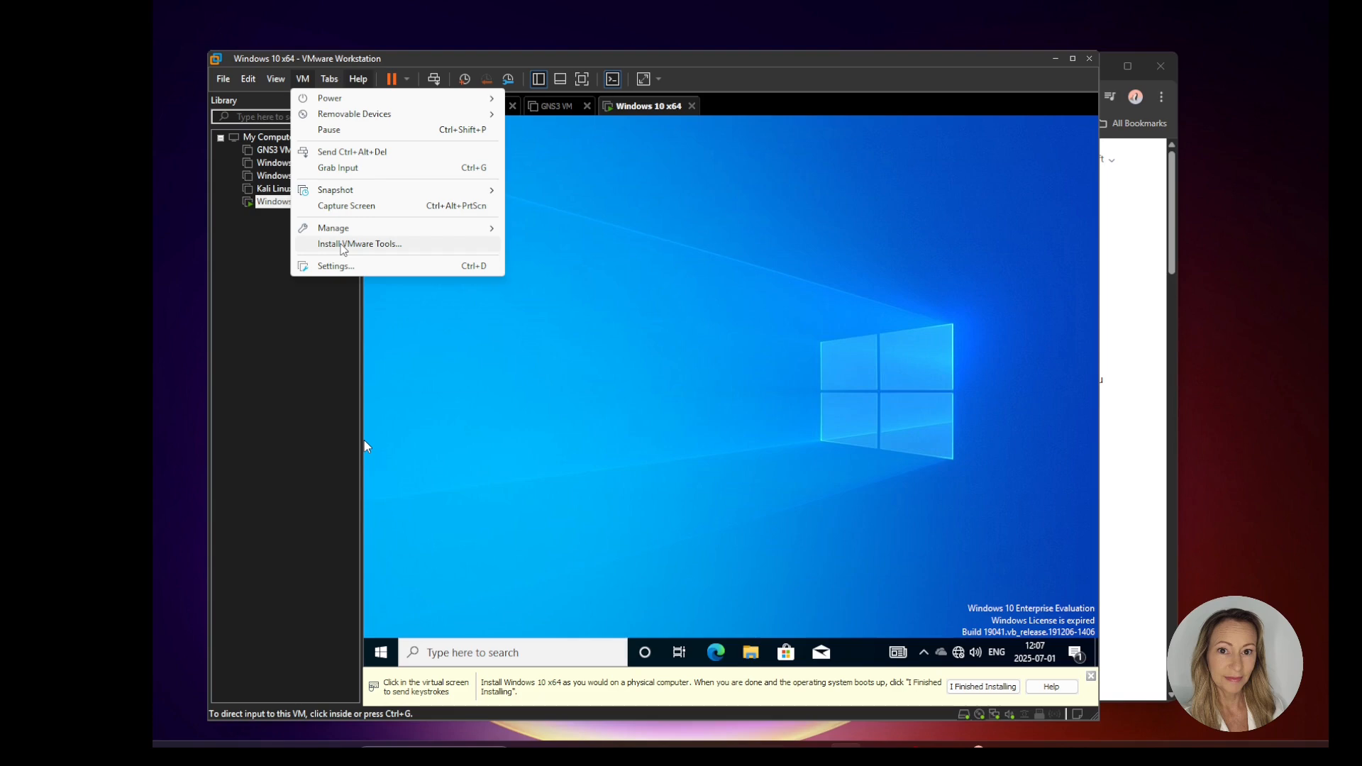
{"action": "left_click", "coordinate": [341, 245]}
{"action": "left_click", "coordinate": [578, 313]}
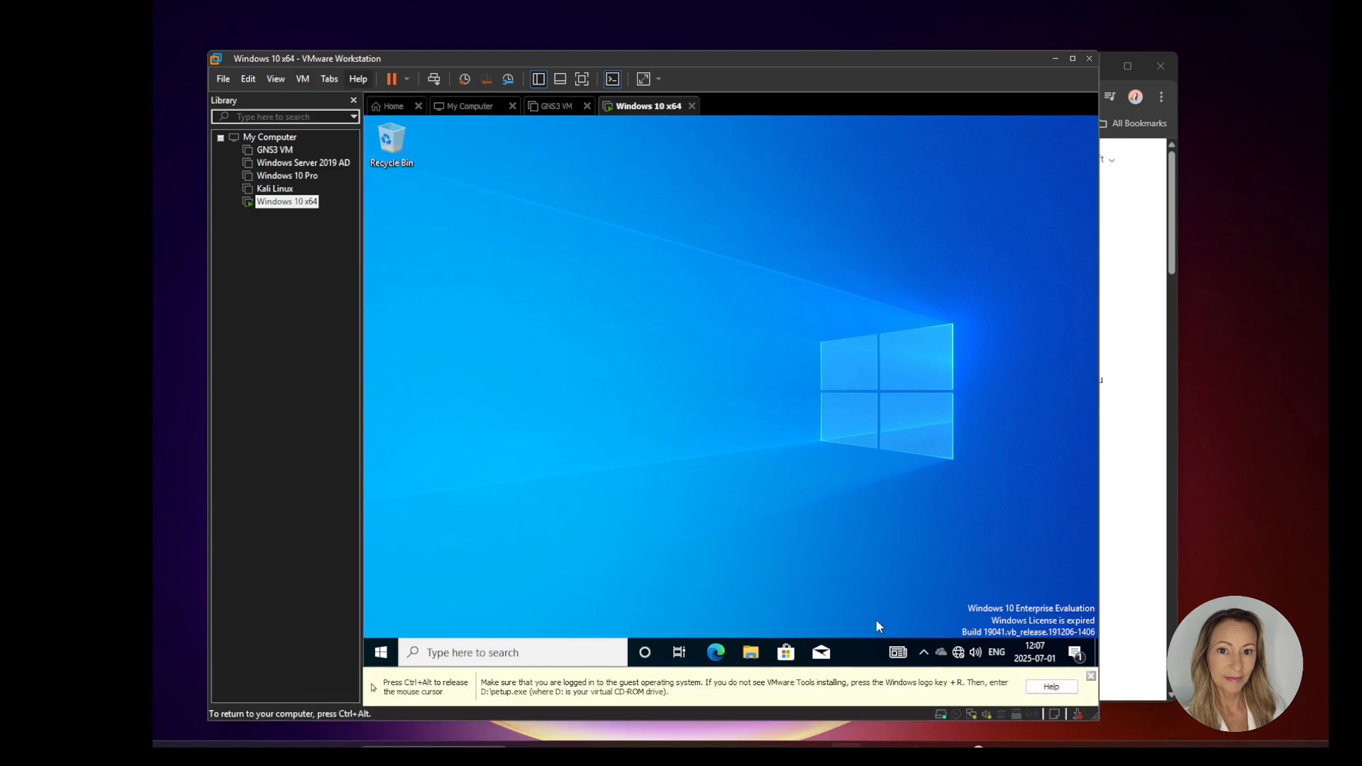
{"action": "left_click", "coordinate": [755, 656]}
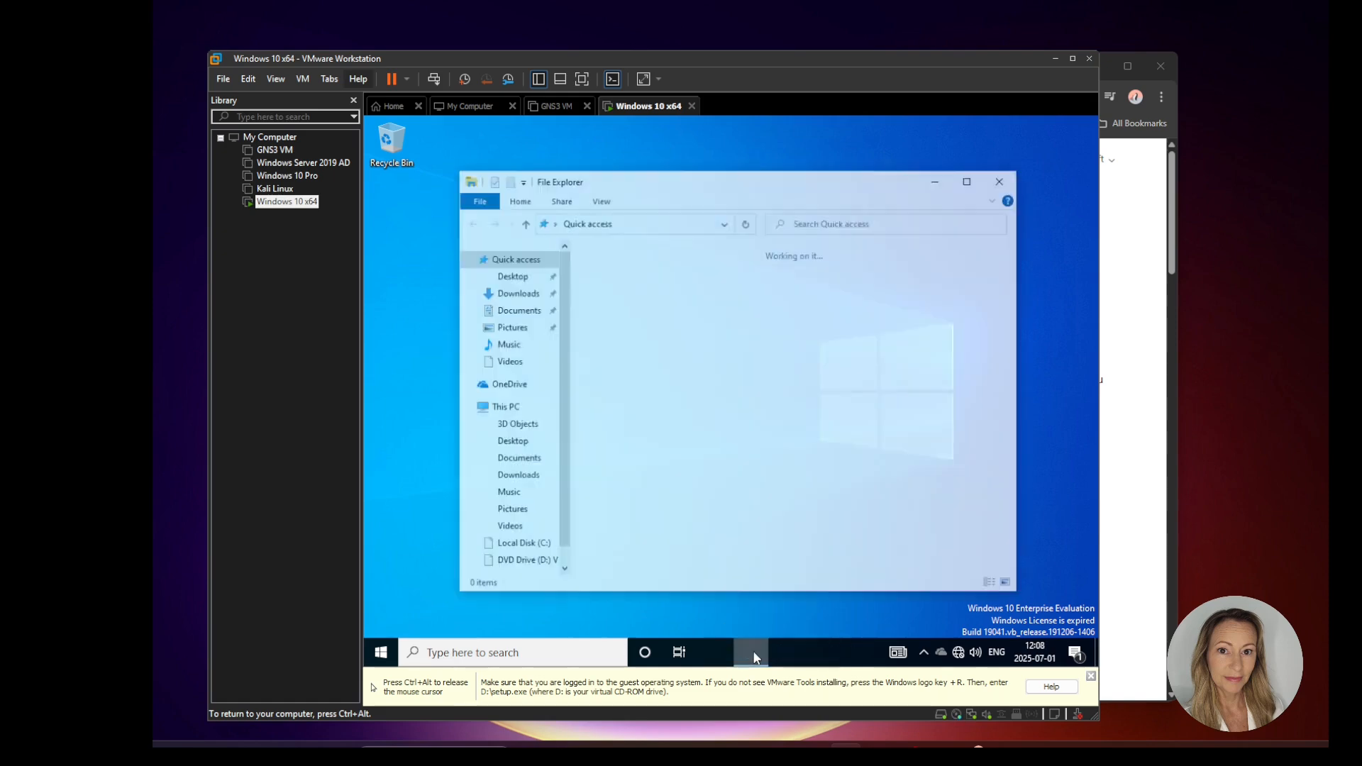
{"action": "scroll", "coordinate": [557, 561], "scroll_direction": "down", "scroll_amount": 1}
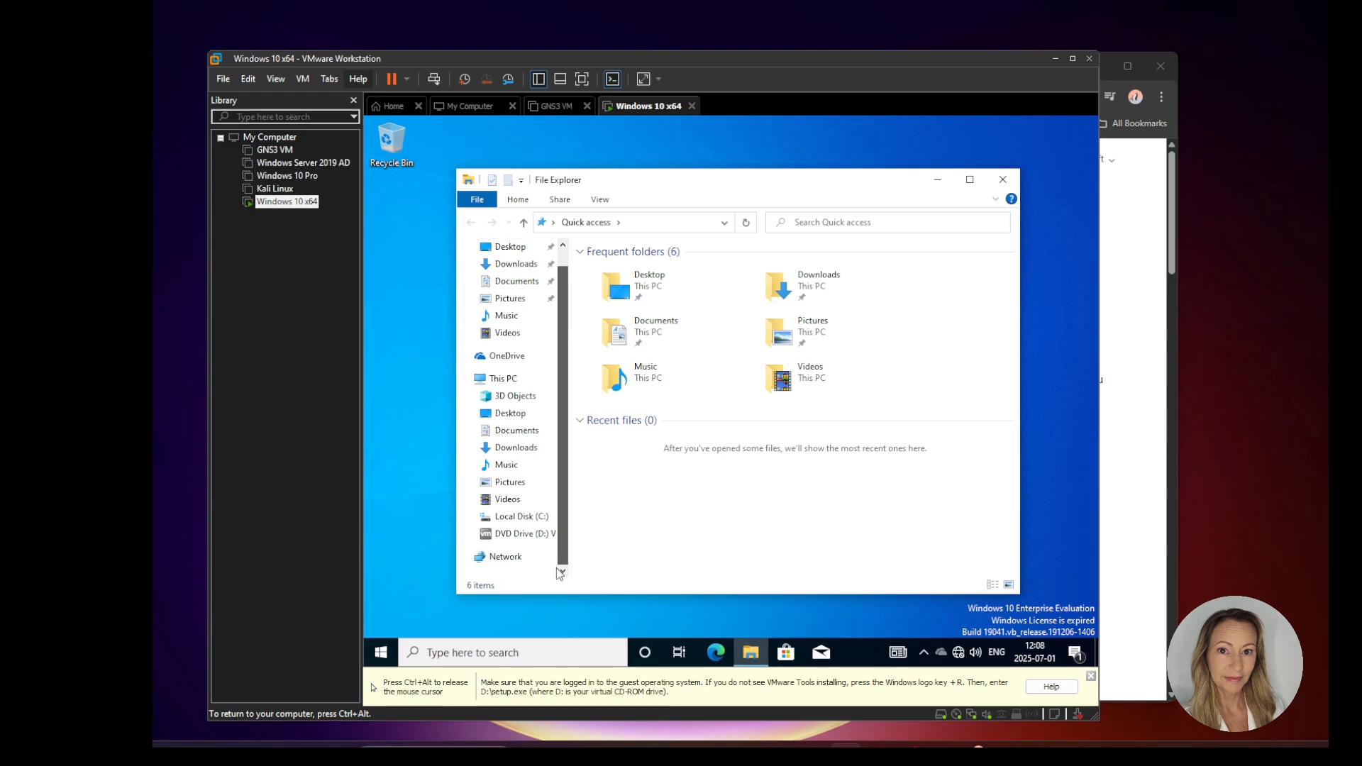
{"action": "left_click", "coordinate": [523, 537]}
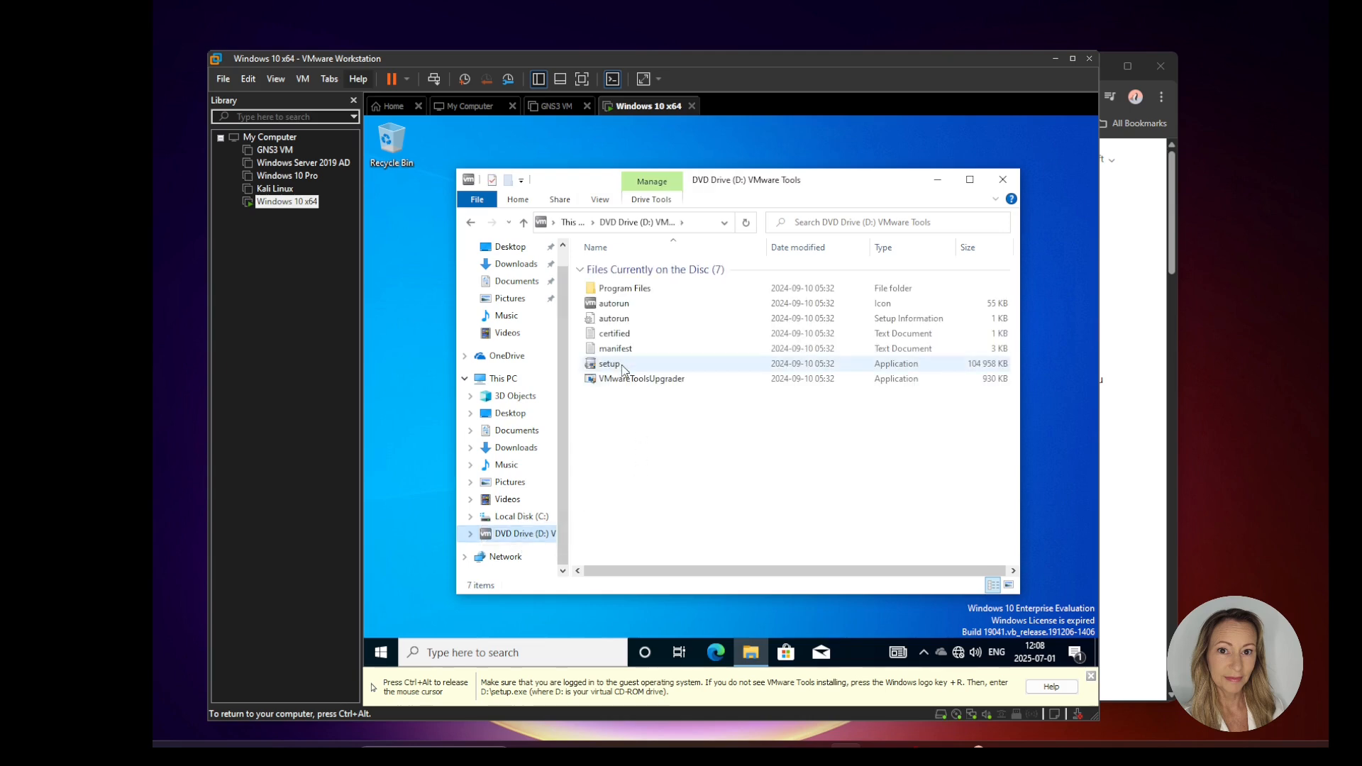
Step: Run the disc's setup application as administrator, allowing it to make changes, and minimize the File Explorer window
{"action": "right_click", "coordinate": [612, 367]}
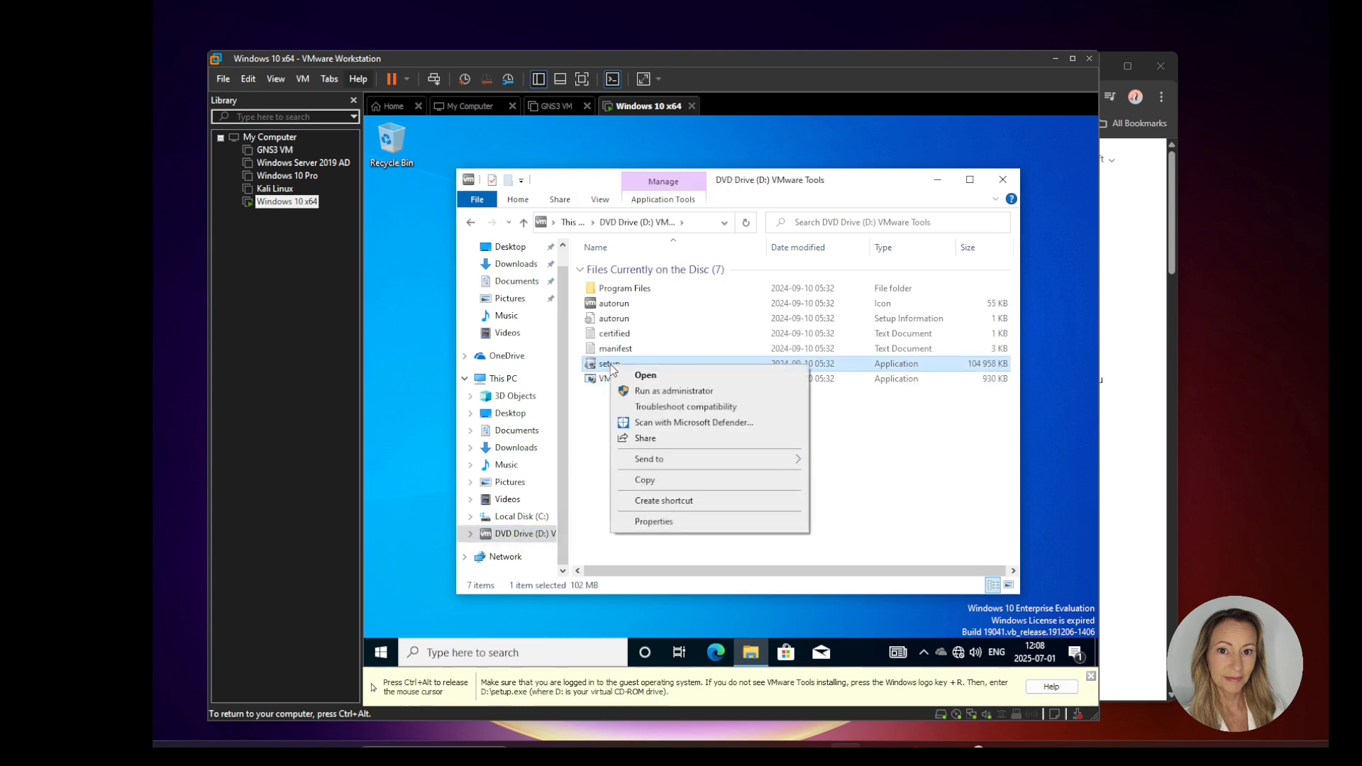
{"action": "left_click", "coordinate": [655, 391]}
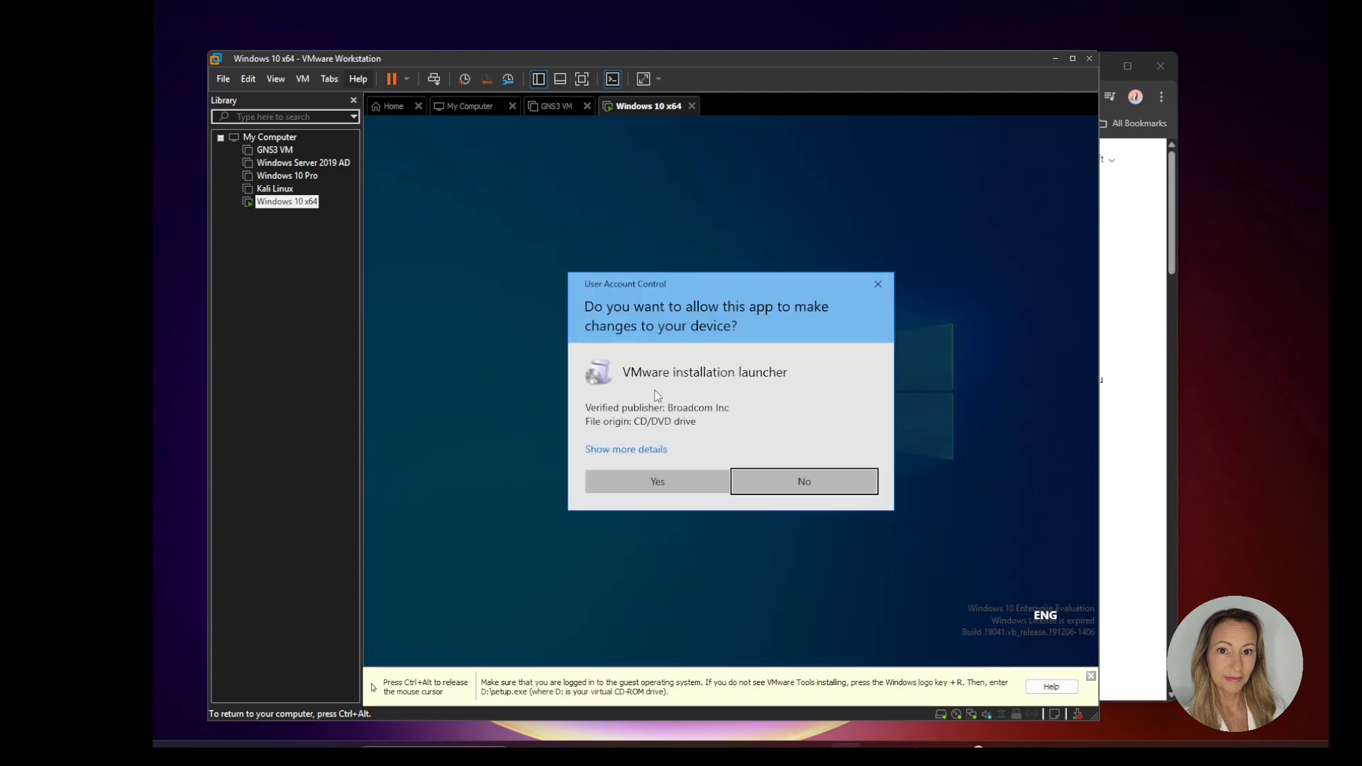
{"action": "left_click", "coordinate": [671, 481]}
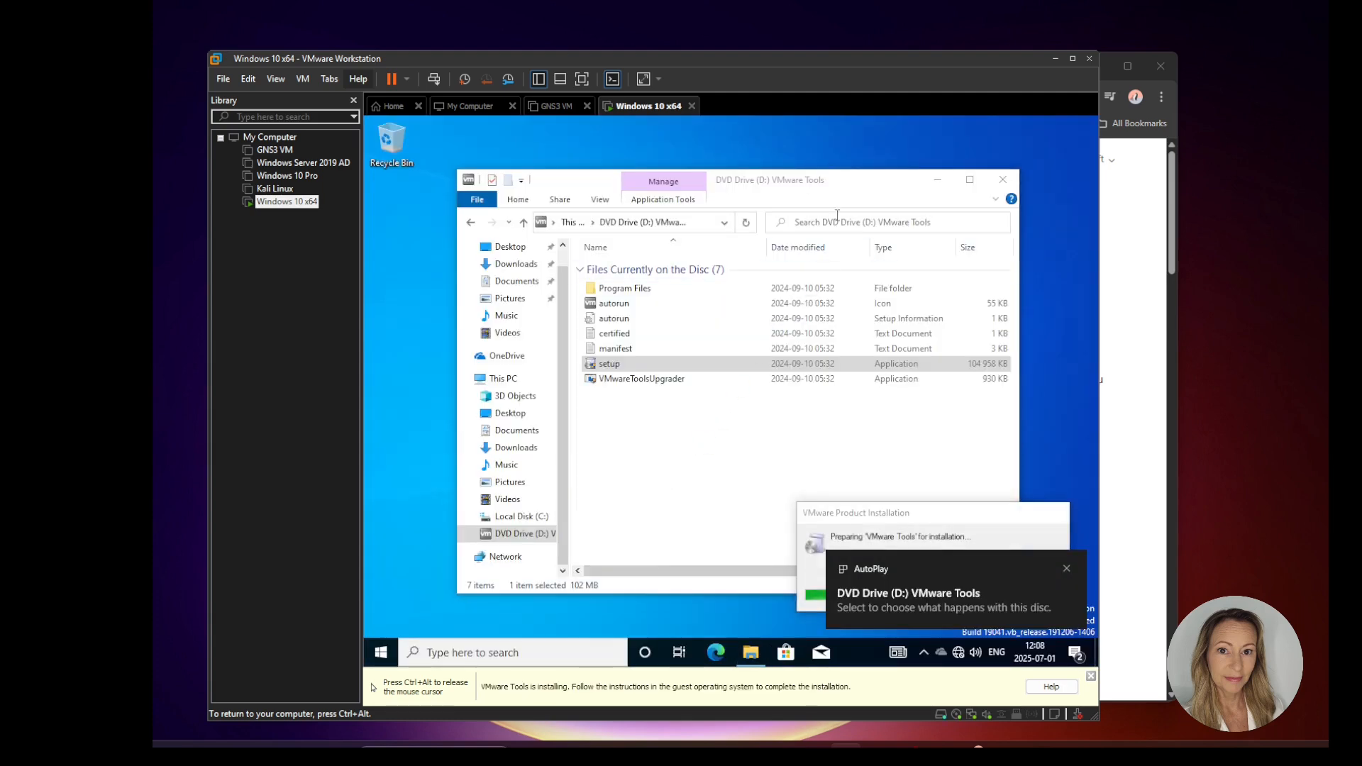
{"action": "left_click", "coordinate": [1066, 569]}
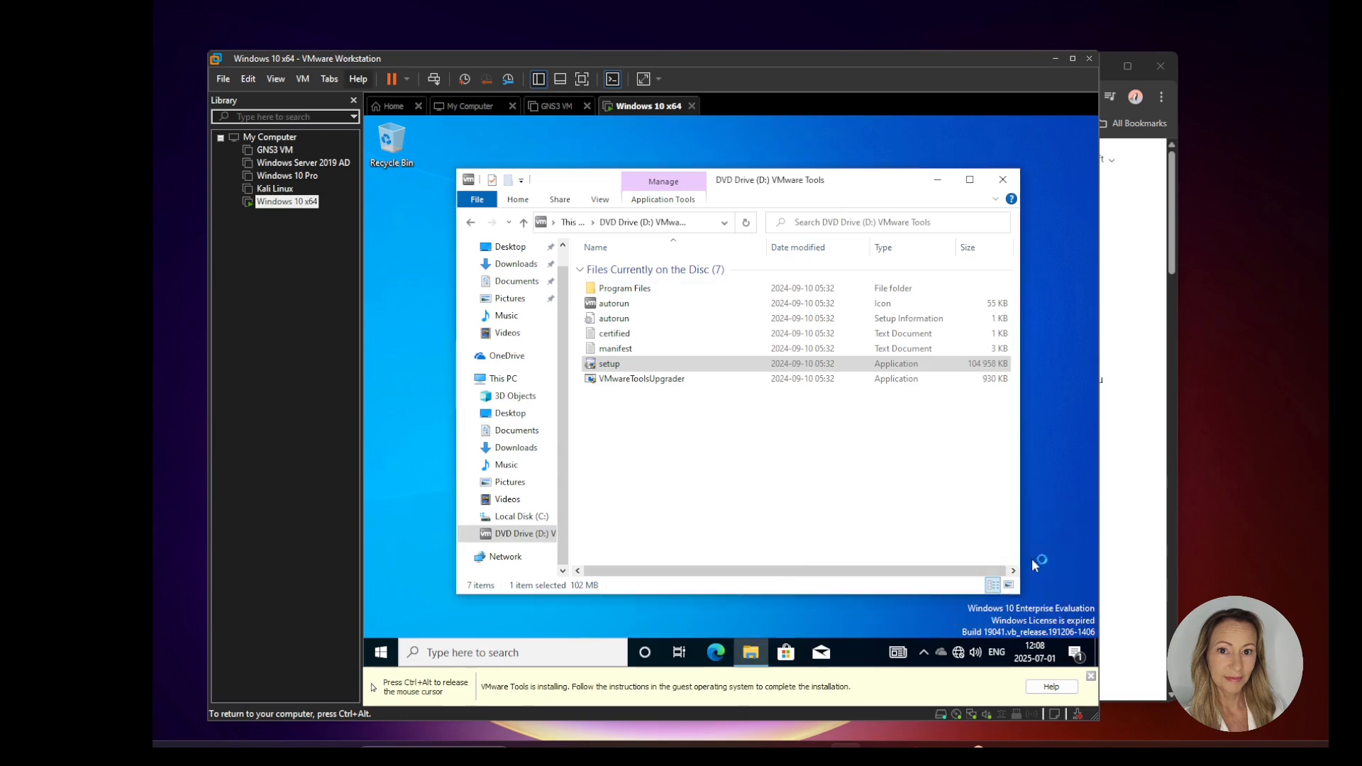
{"action": "left_click", "coordinate": [935, 182]}
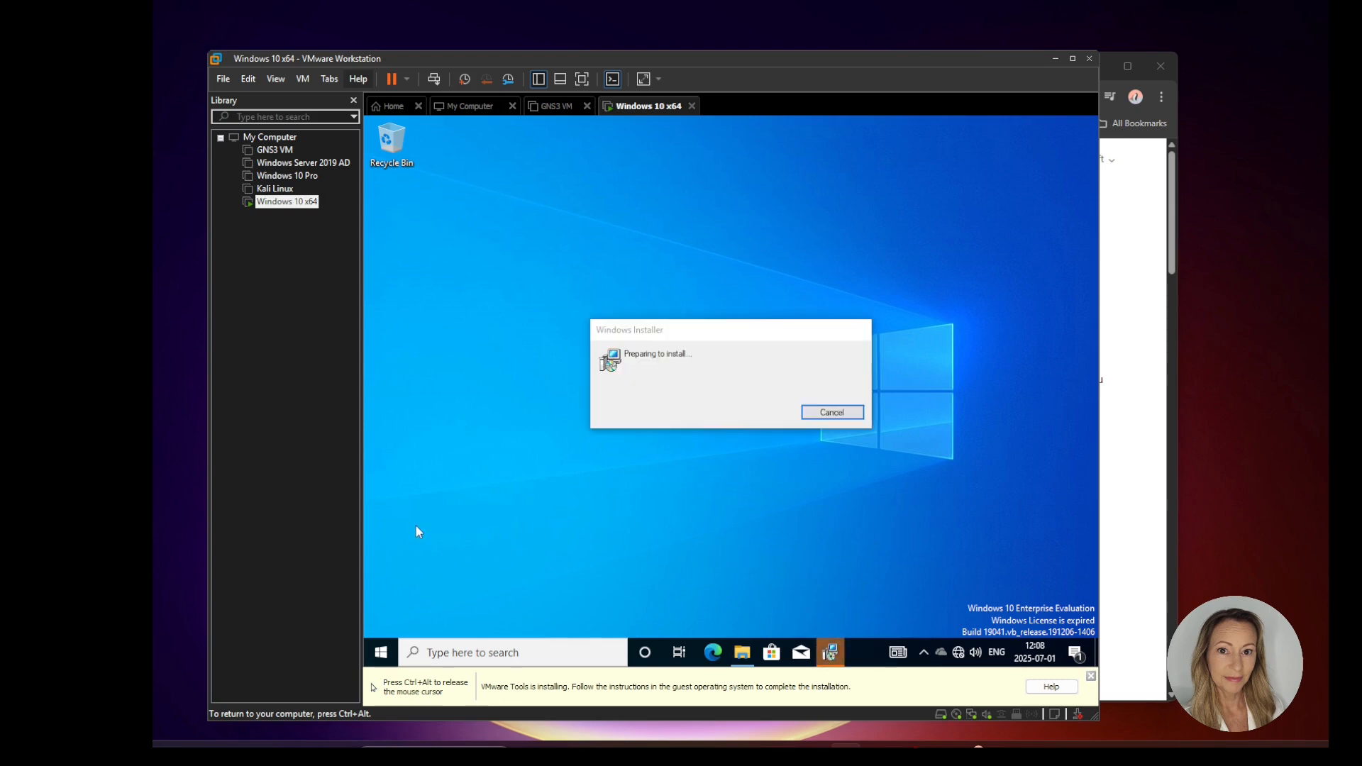
Step: Install VMware Tools with the Typical setup type
{"action": "key", "text": "ctrl+alt"}
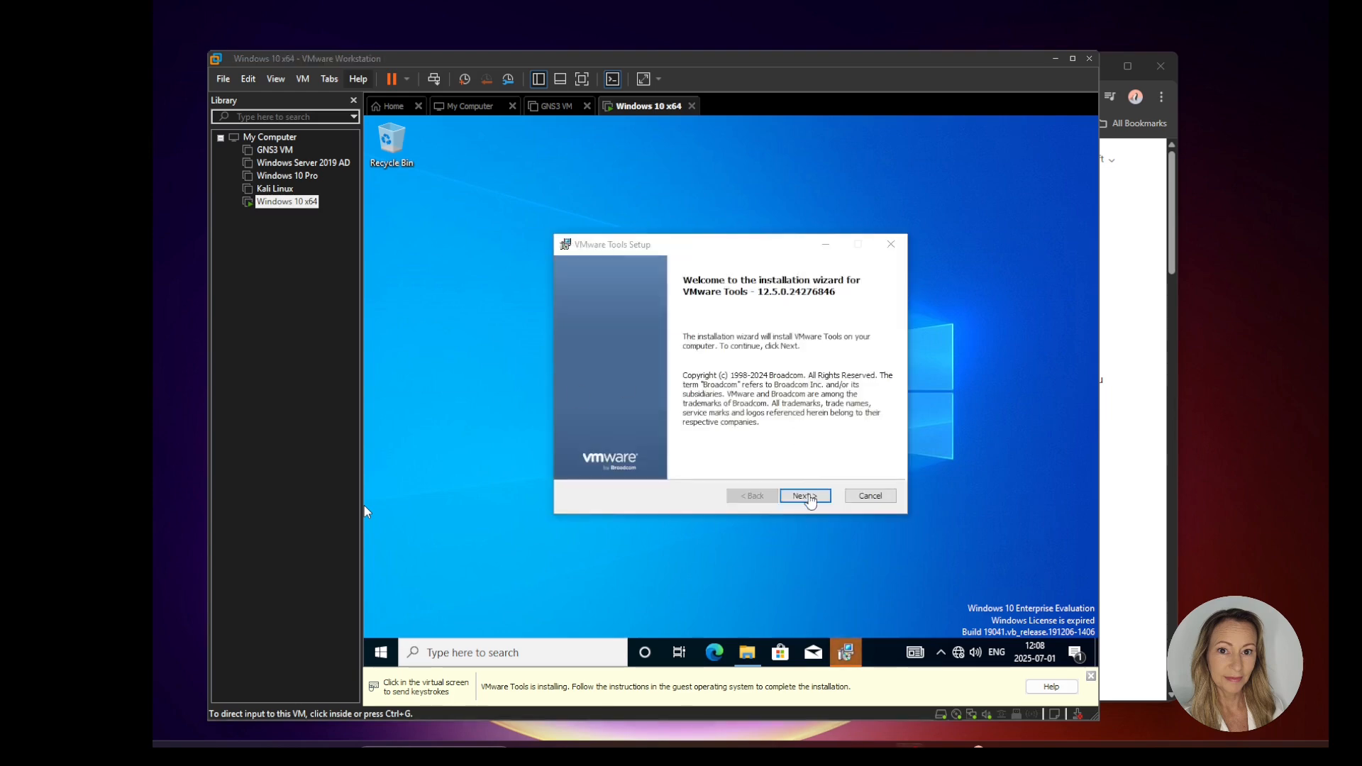
{"action": "left_click", "coordinate": [811, 498]}
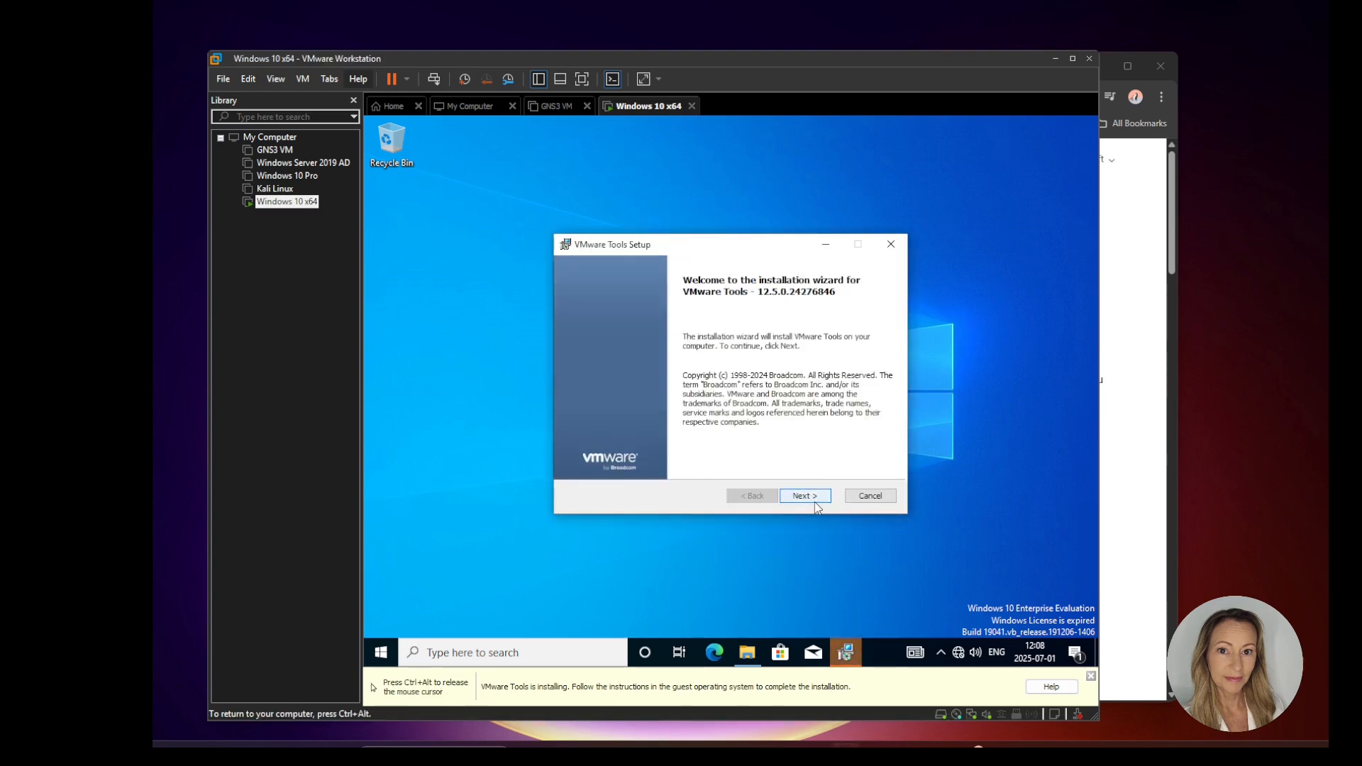
{"action": "left_click", "coordinate": [810, 495]}
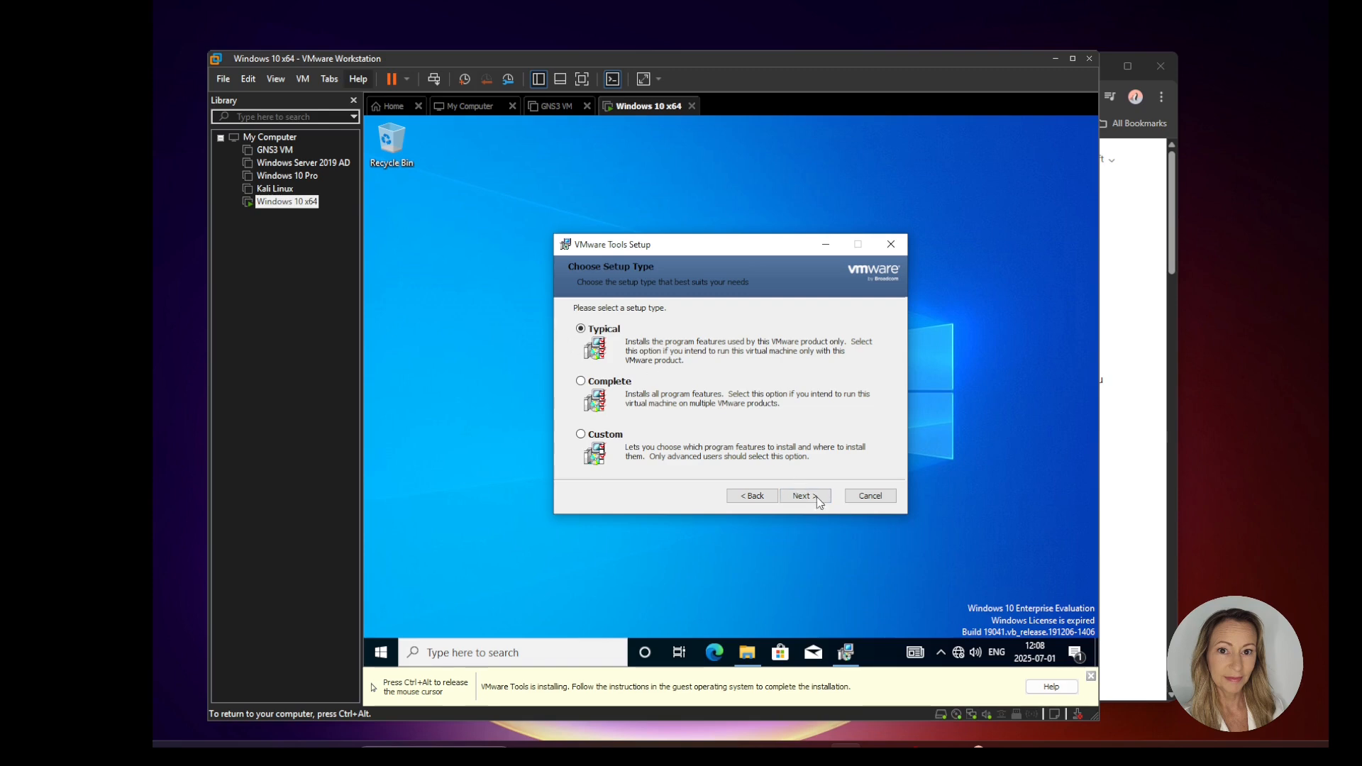
{"action": "left_click", "coordinate": [815, 499]}
{"action": "left_click", "coordinate": [811, 496]}
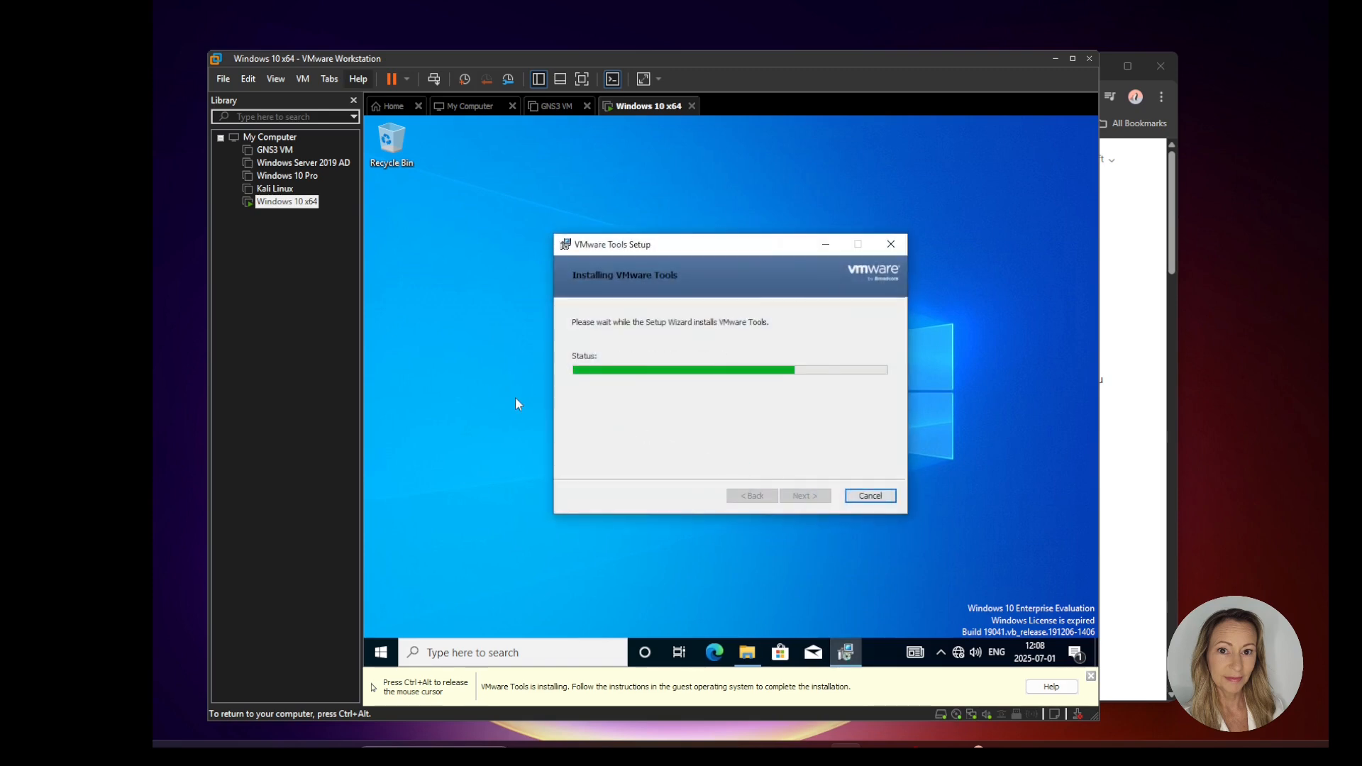
{"action": "key", "text": "ctrl+alt"}
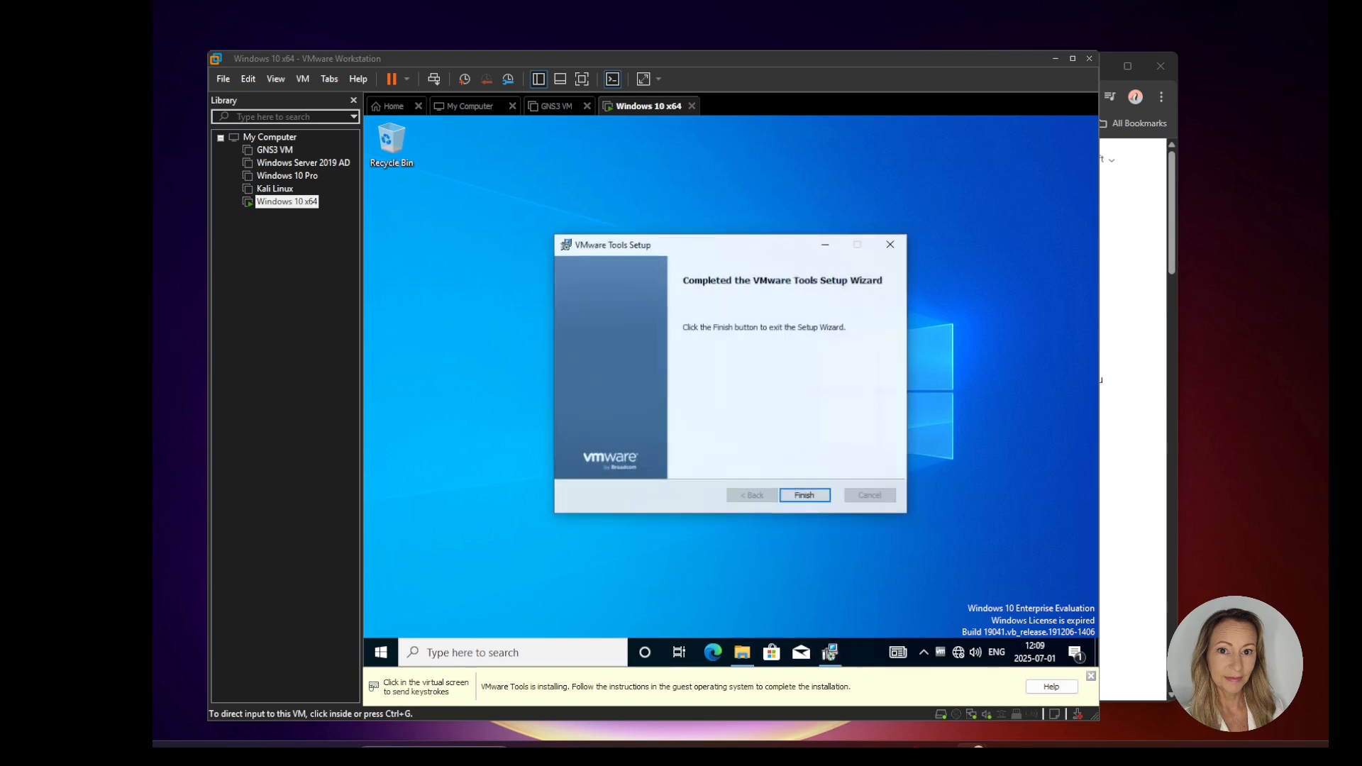
Step: Finish the VMware Tools setup wizard and decline the immediate system restart
{"action": "left_click", "coordinate": [821, 498]}
{"action": "left_click", "coordinate": [820, 498]}
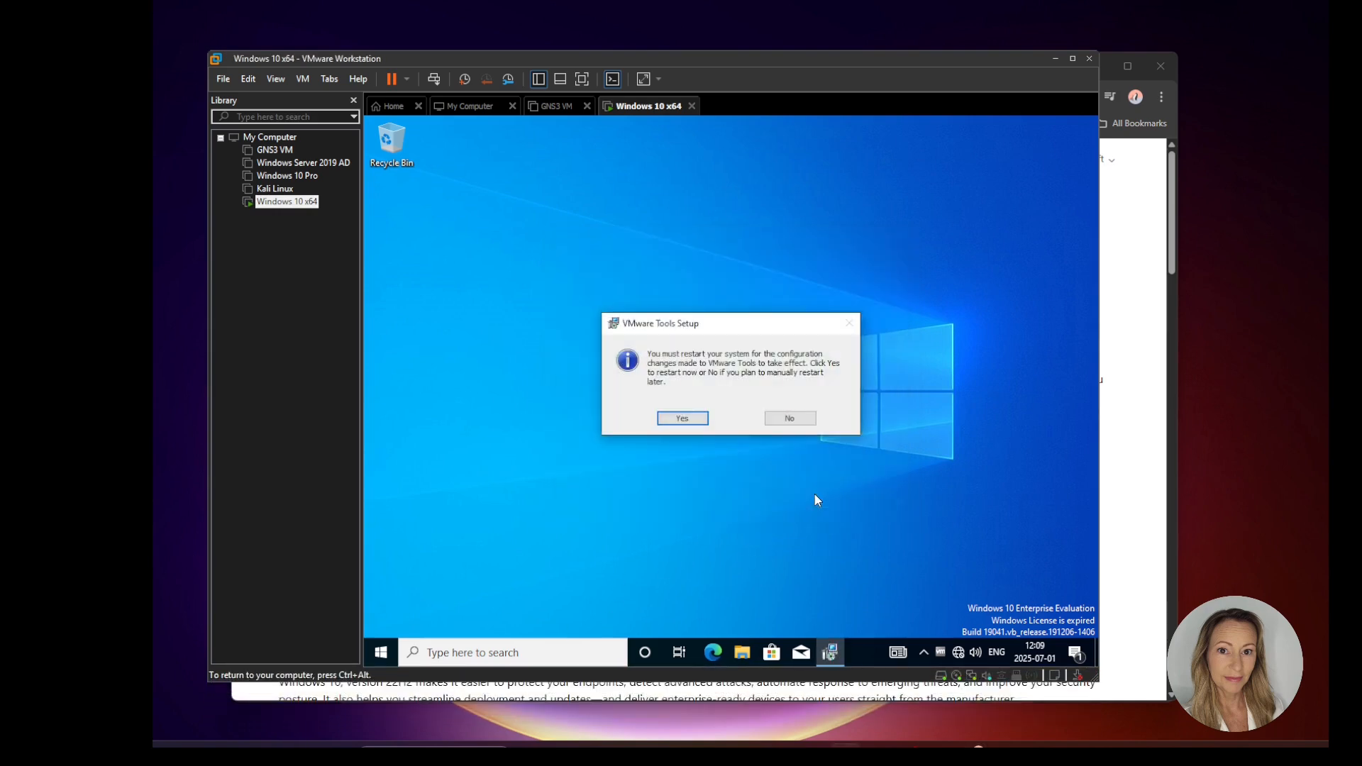
{"action": "left_click", "coordinate": [795, 422]}
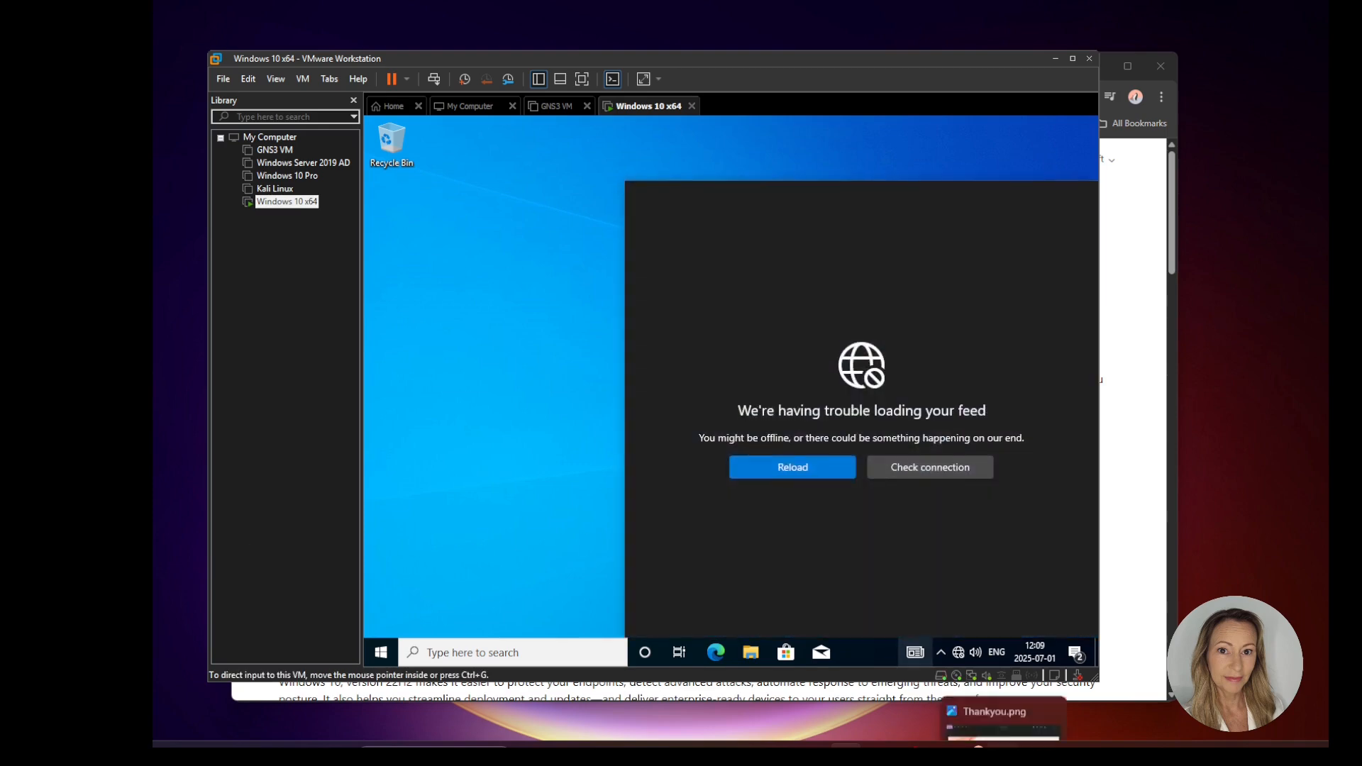
Step: Switch to the Thankyou.png image in the photo viewer
{"action": "left_click", "coordinate": [1003, 745]}
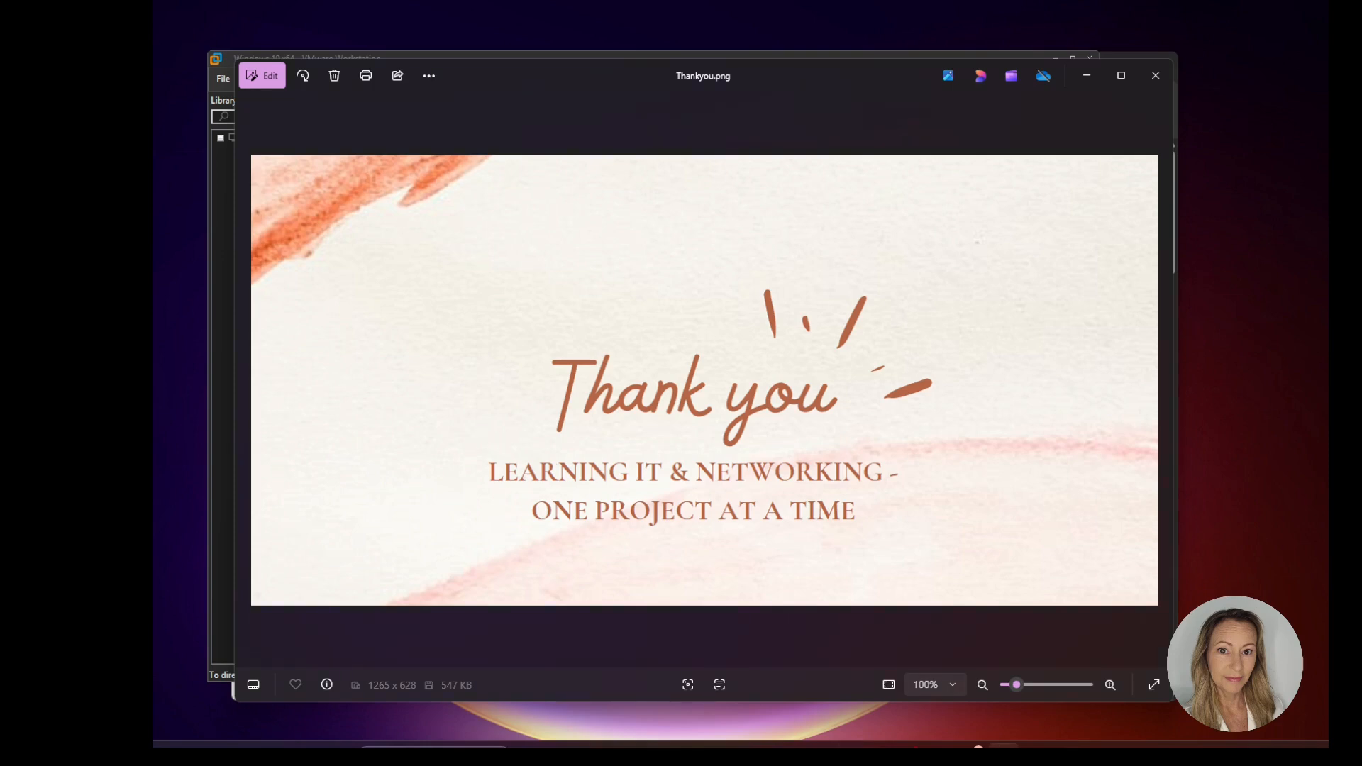